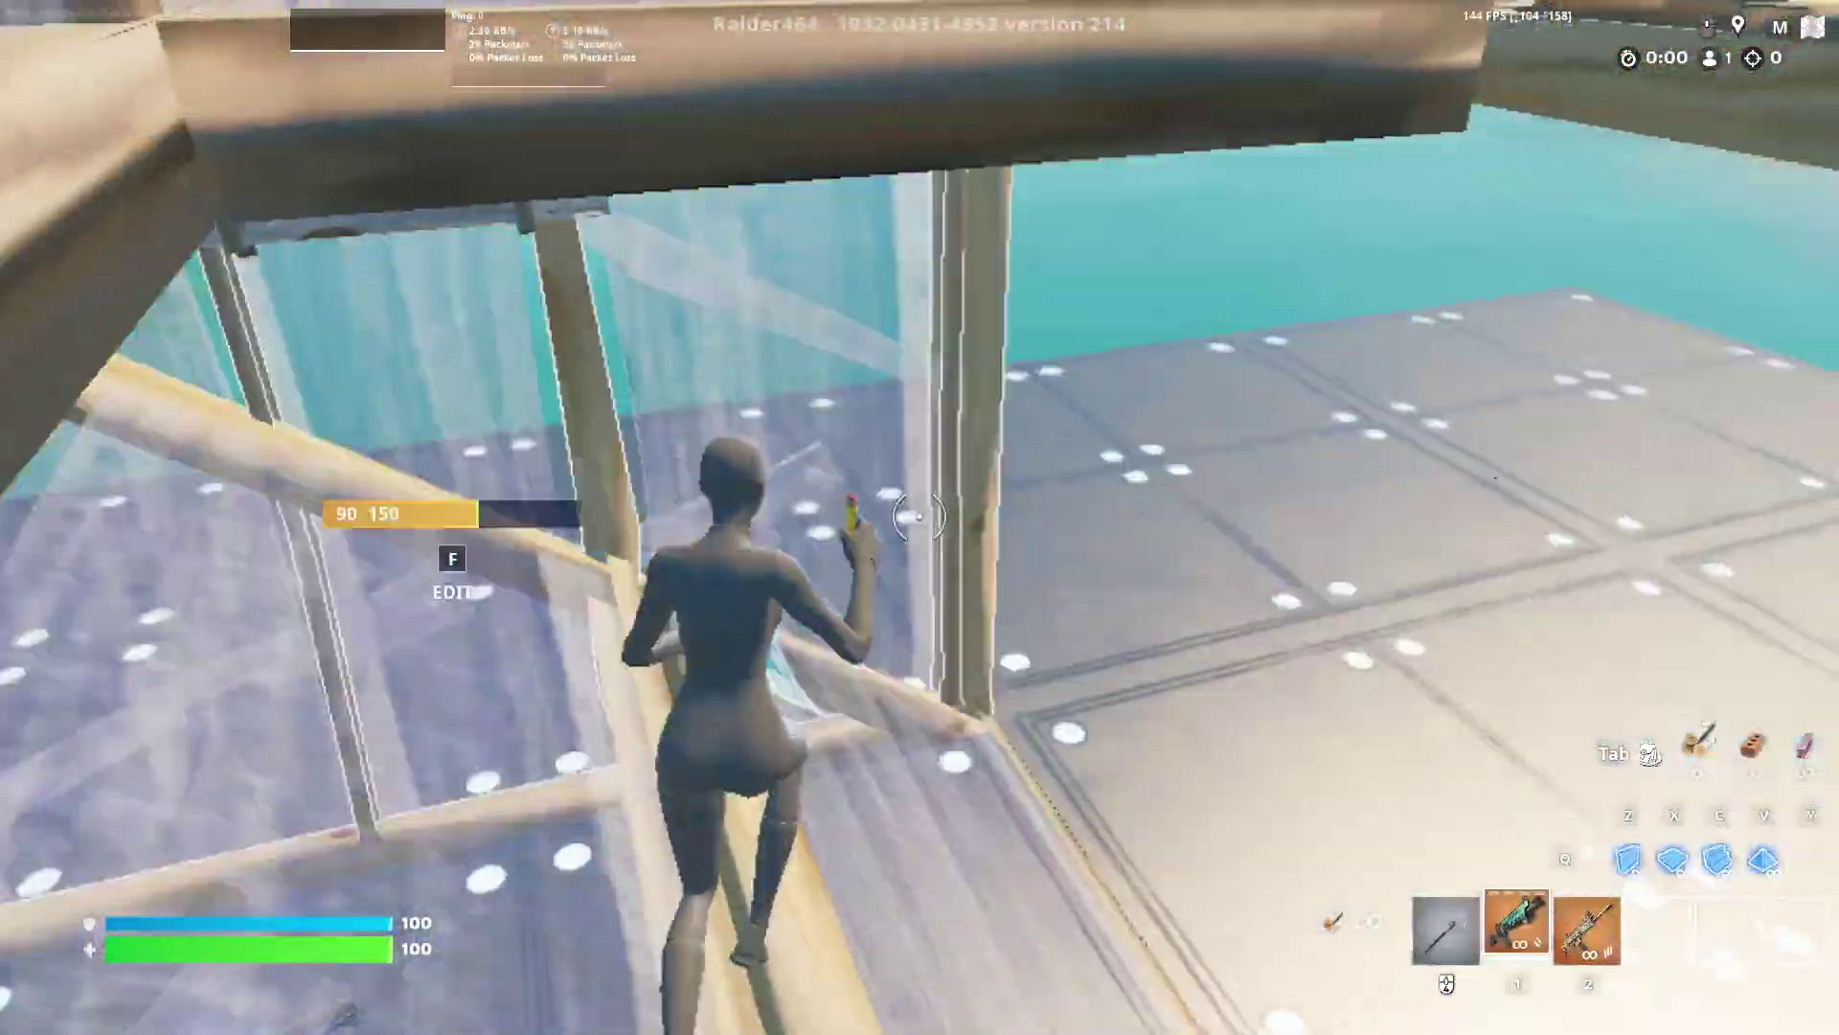
- Build walls and ramps around the character and edit the wall in front
click(916, 519)
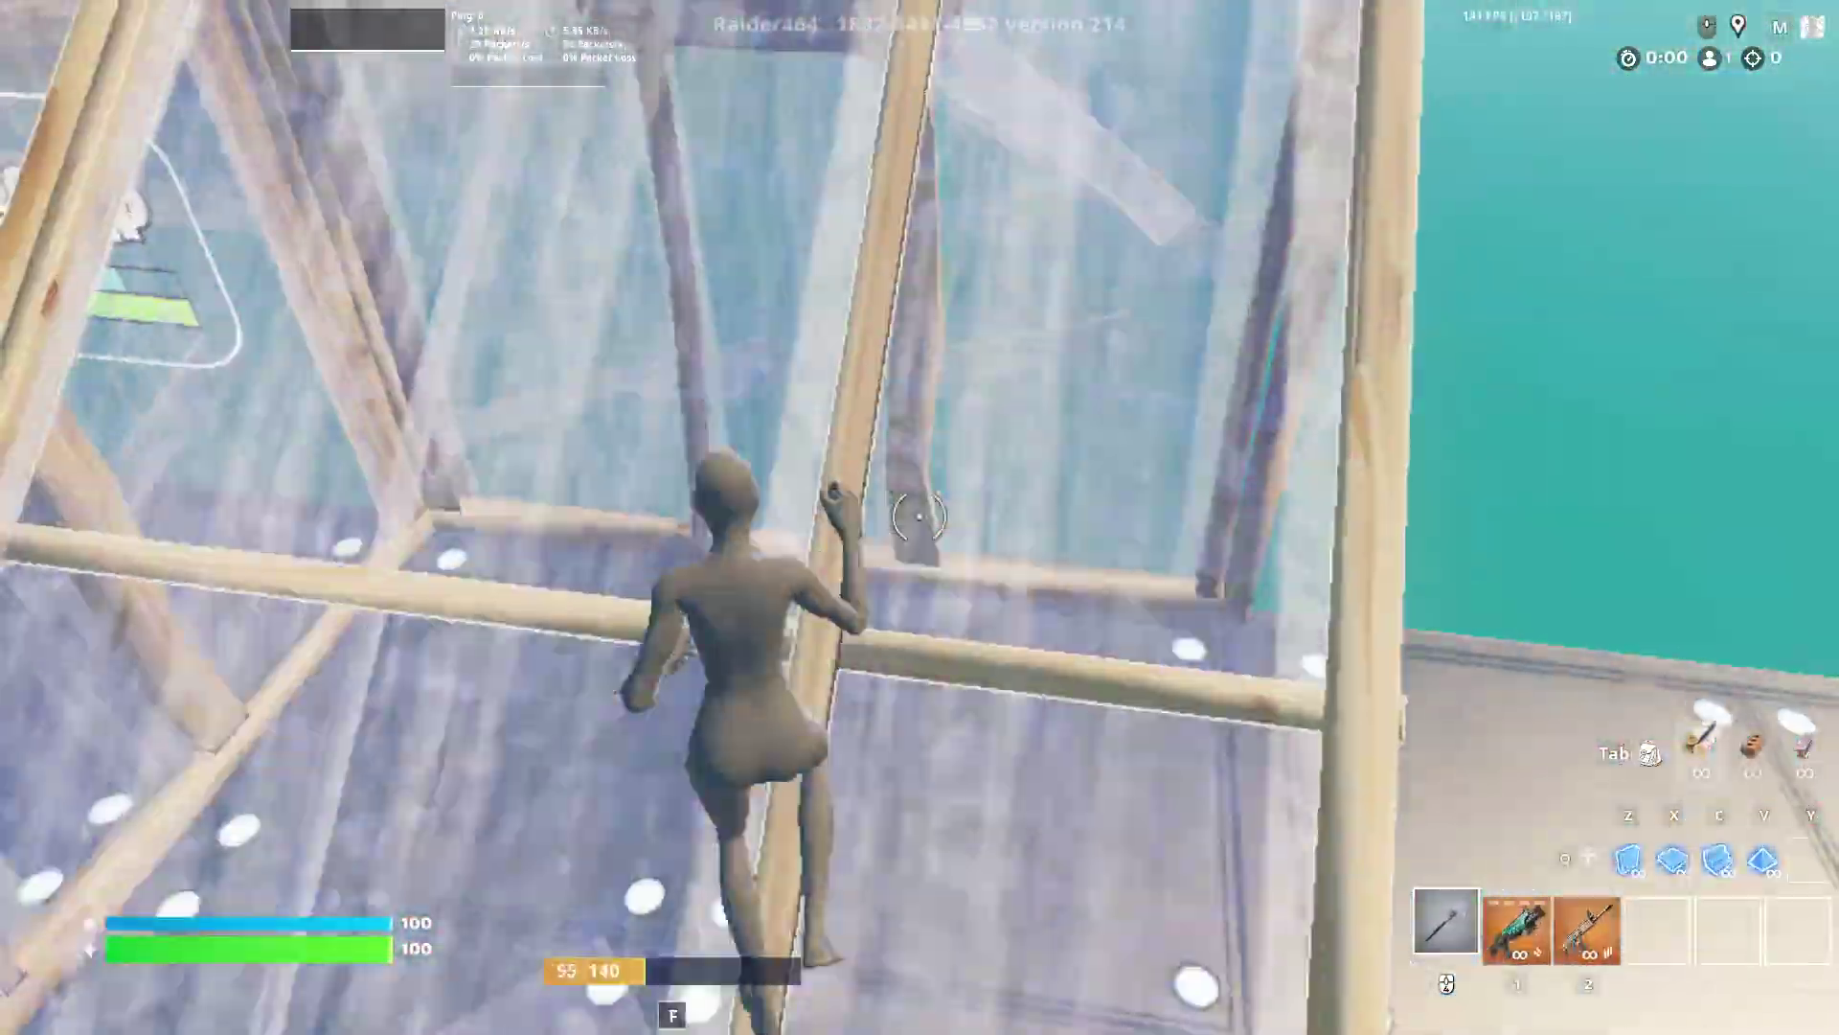
click(916, 518)
key(g)
click(915, 517)
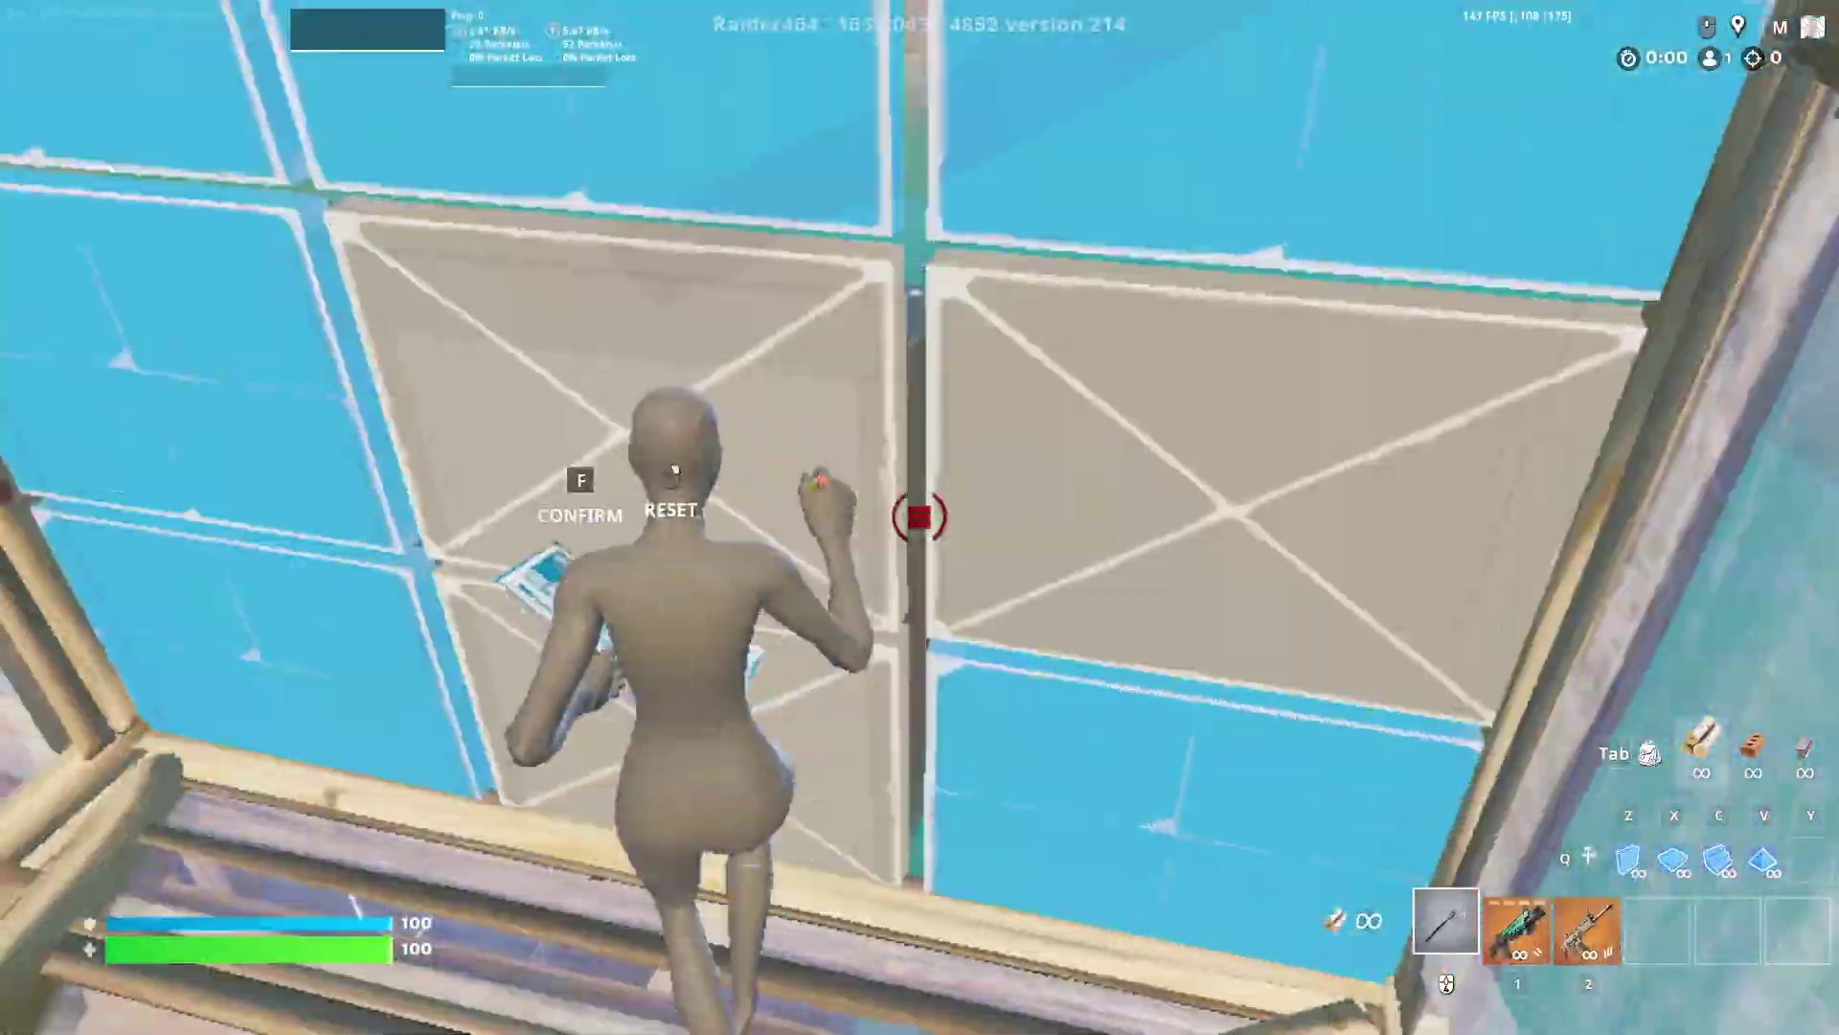
key(g)
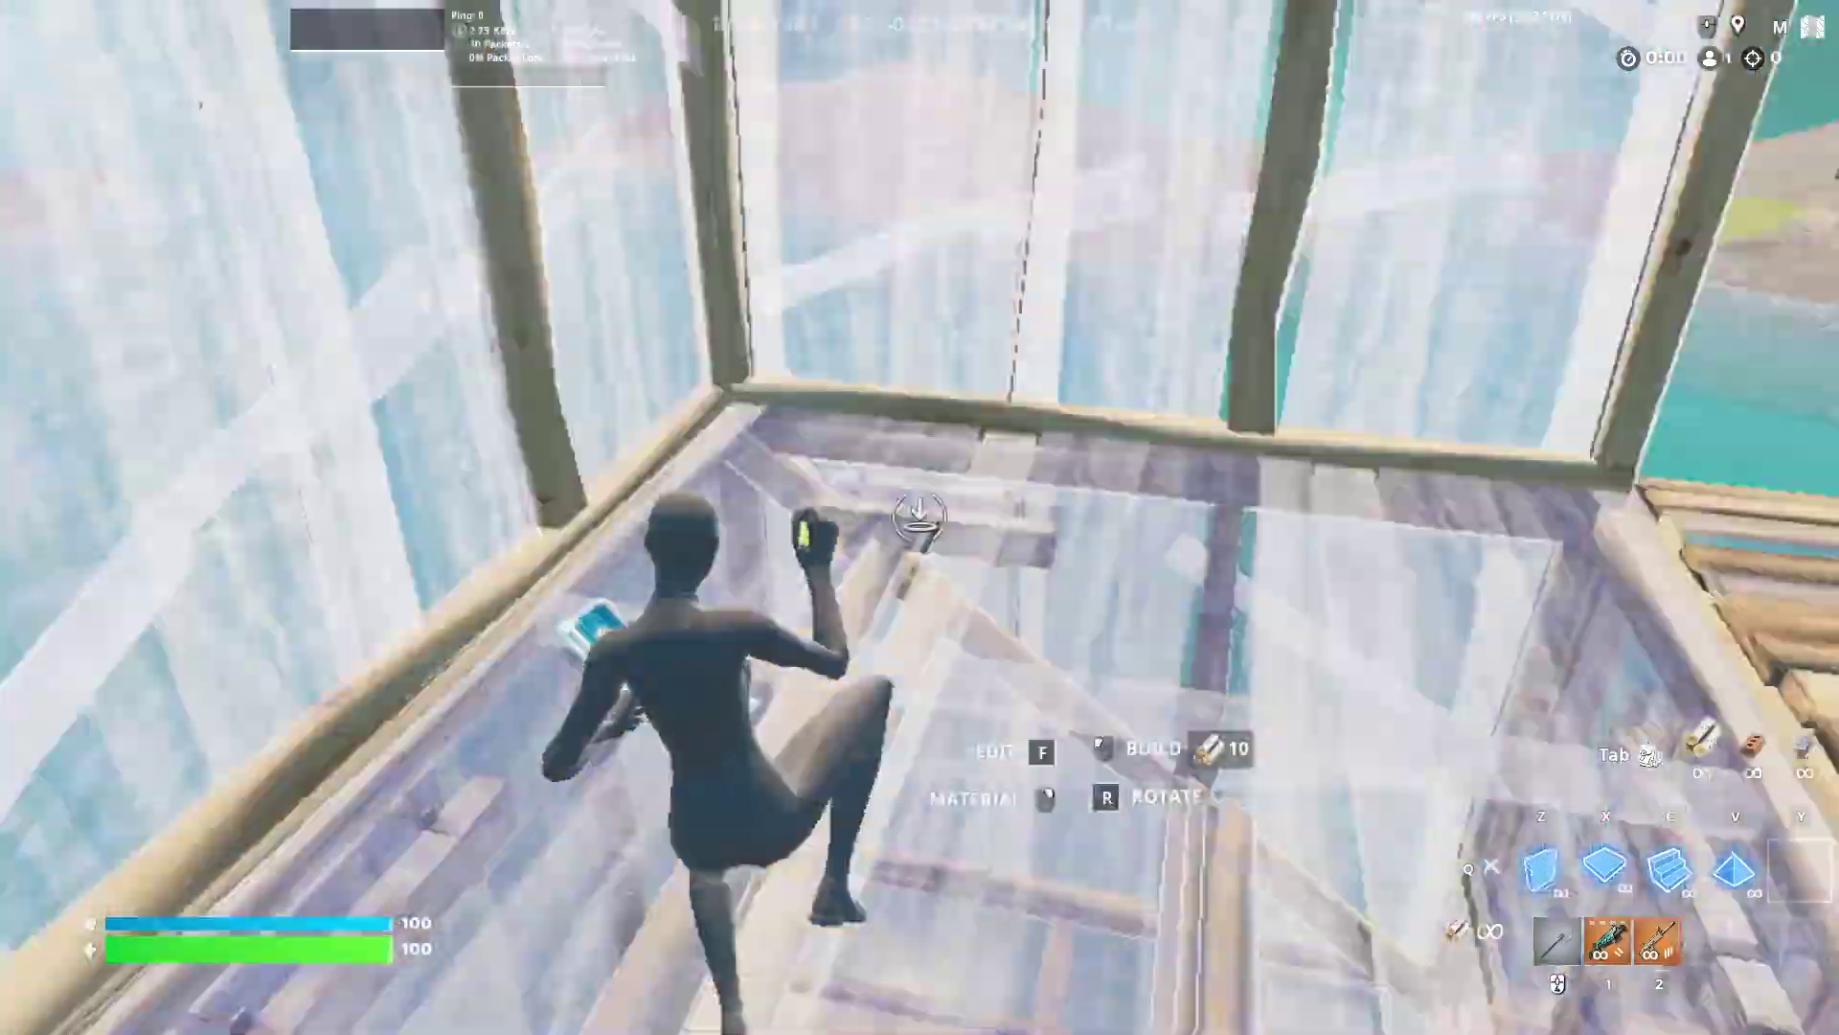
- Switch to the pickaxe, then edit another wall and a floor
key(1)
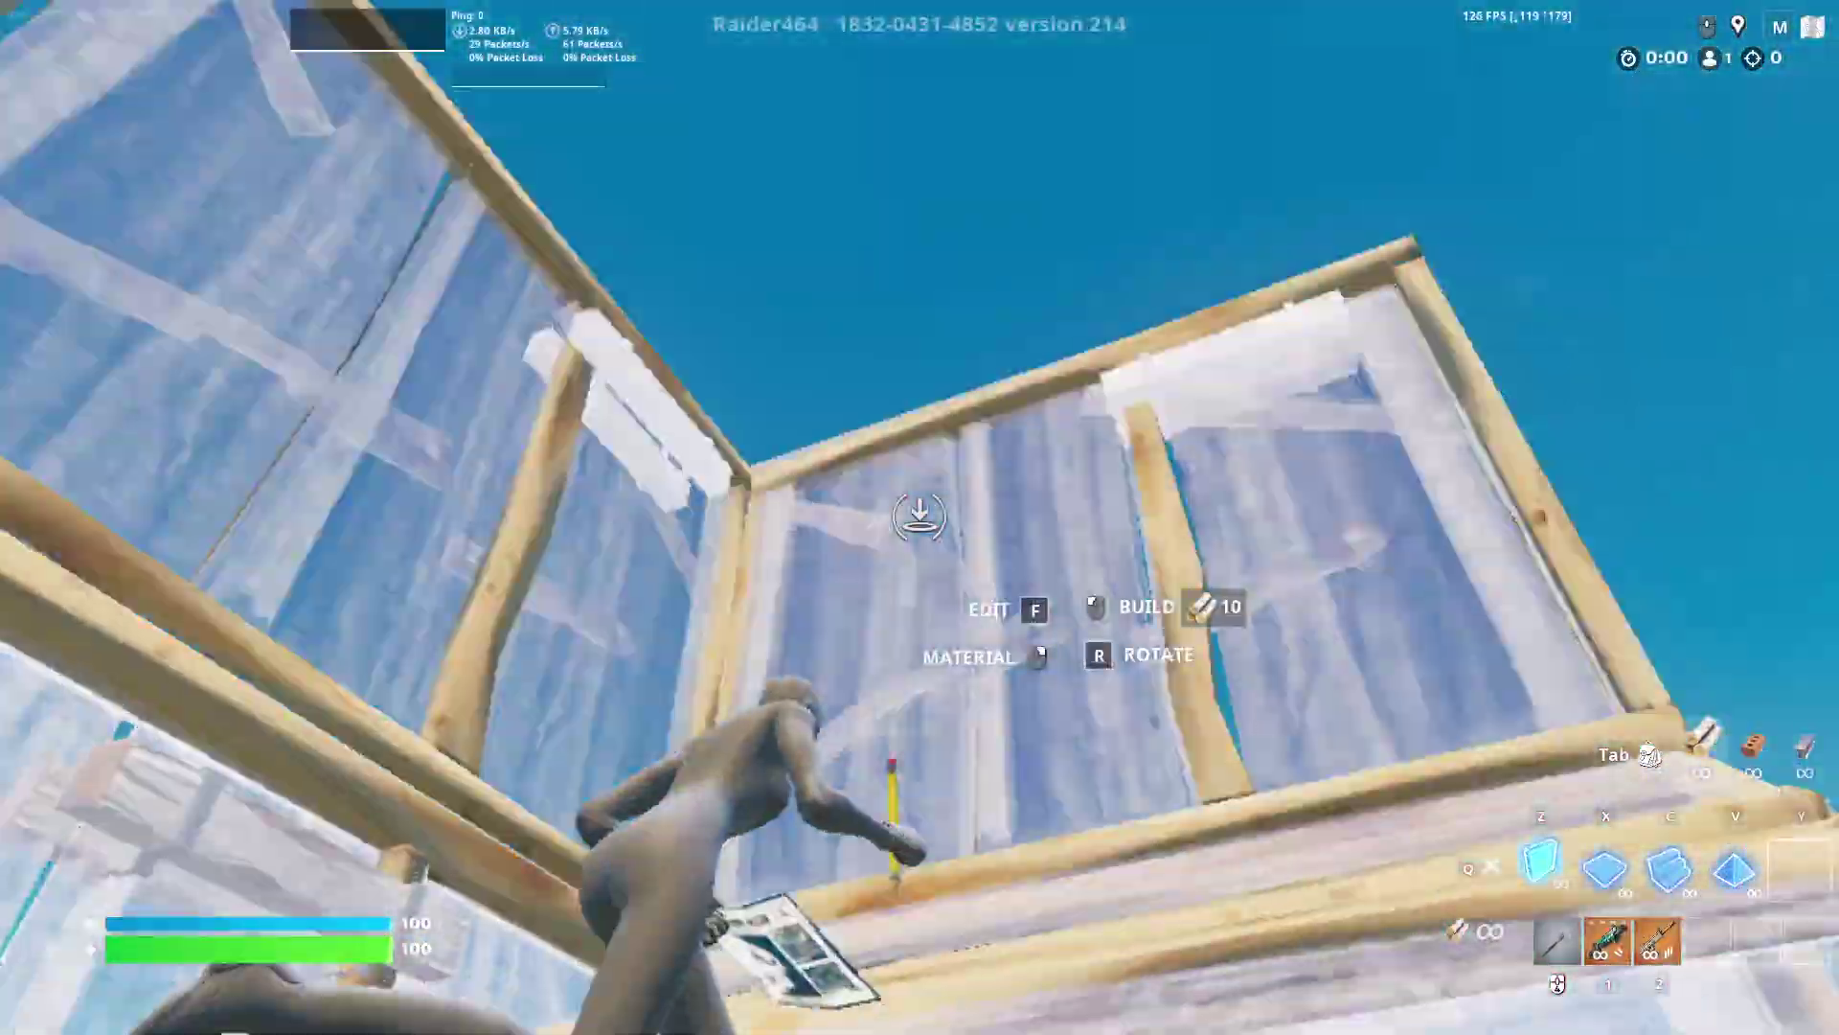
key(g)
key(g)
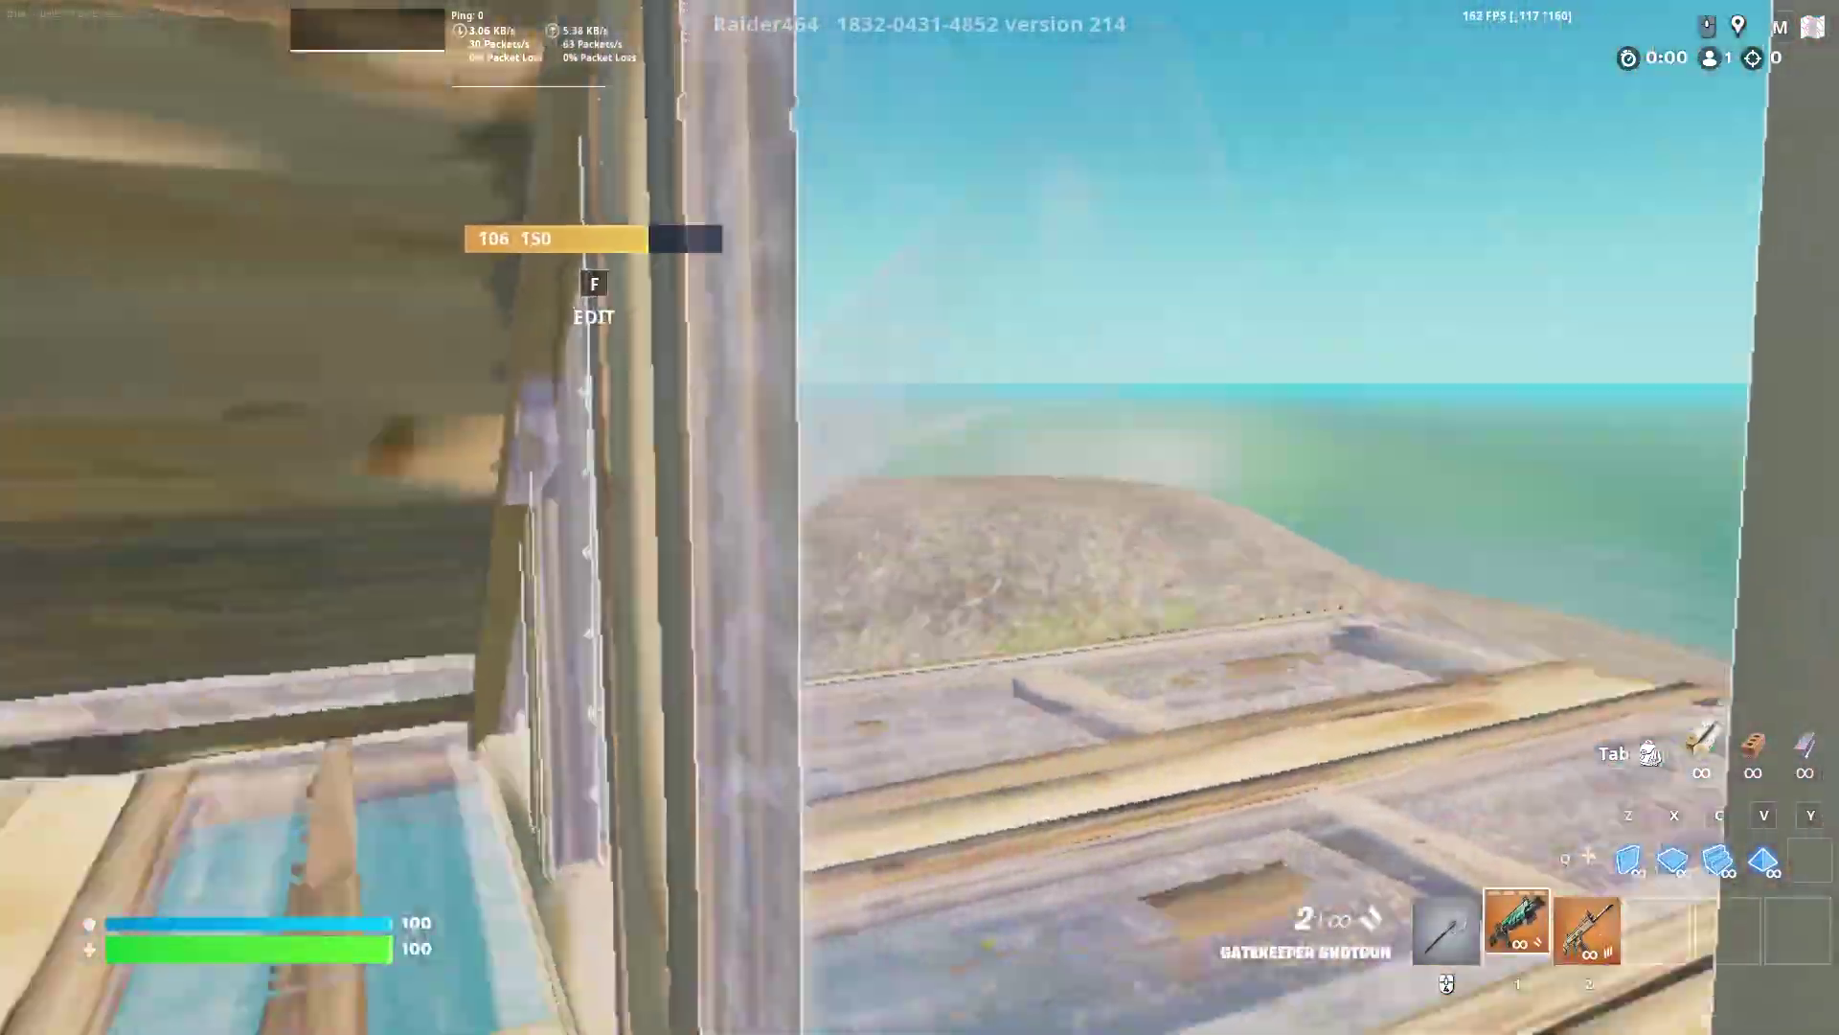
key(g)
key(g)
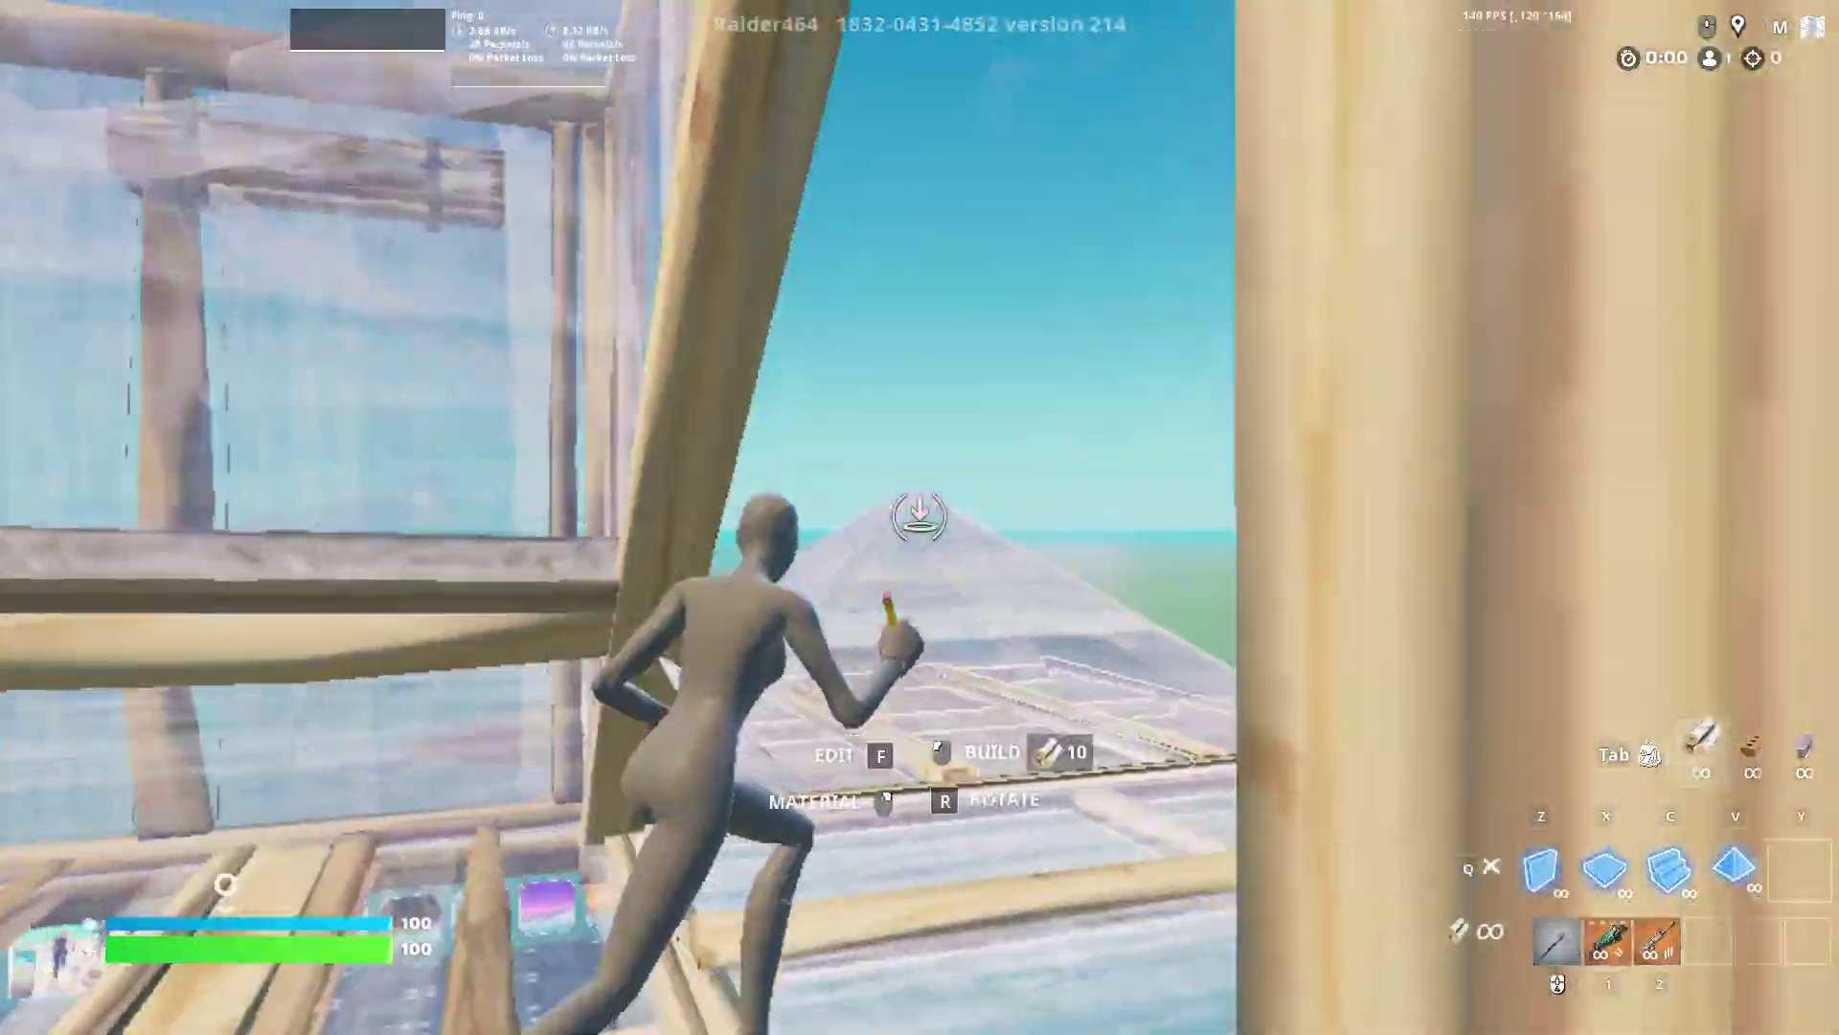
key(1)
- Bring up the voice chat side menu over the game
click(921, 517)
key(Escape)
click(1262, 769)
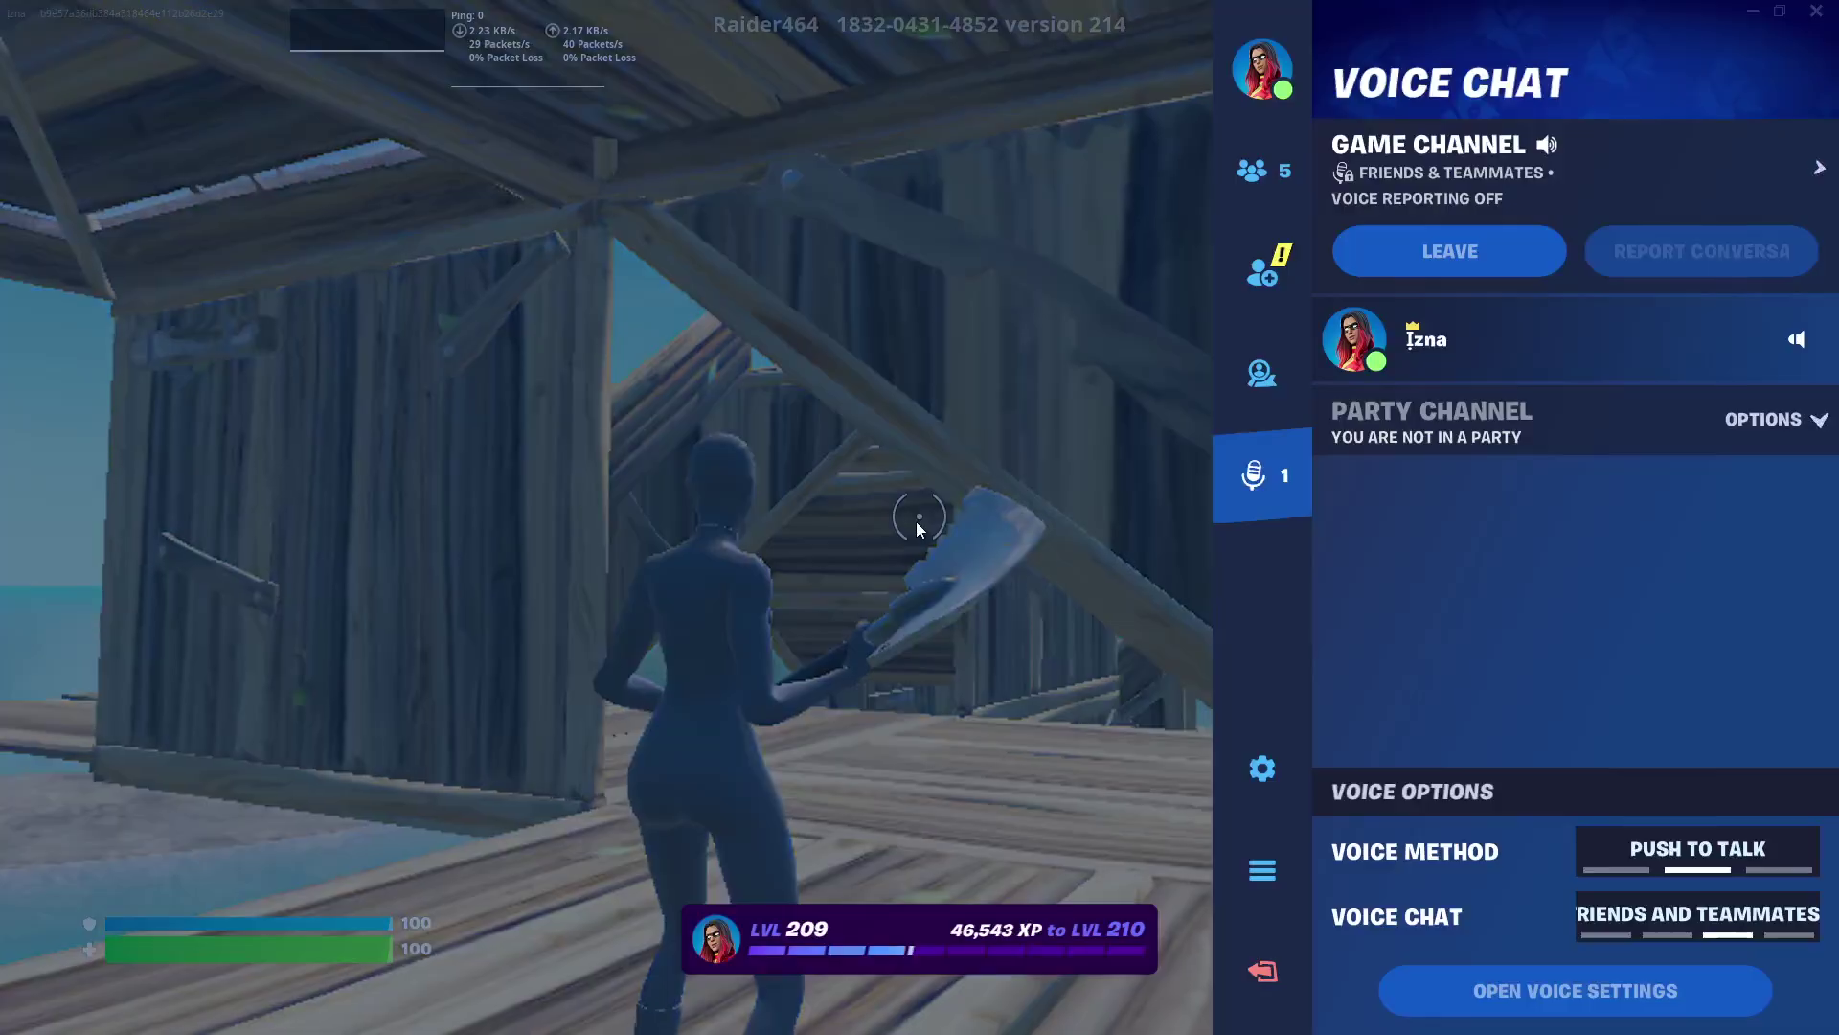
- In Settings > Video, step the Frame Rate Limit from 180 down to 60 FPS
click(1262, 767)
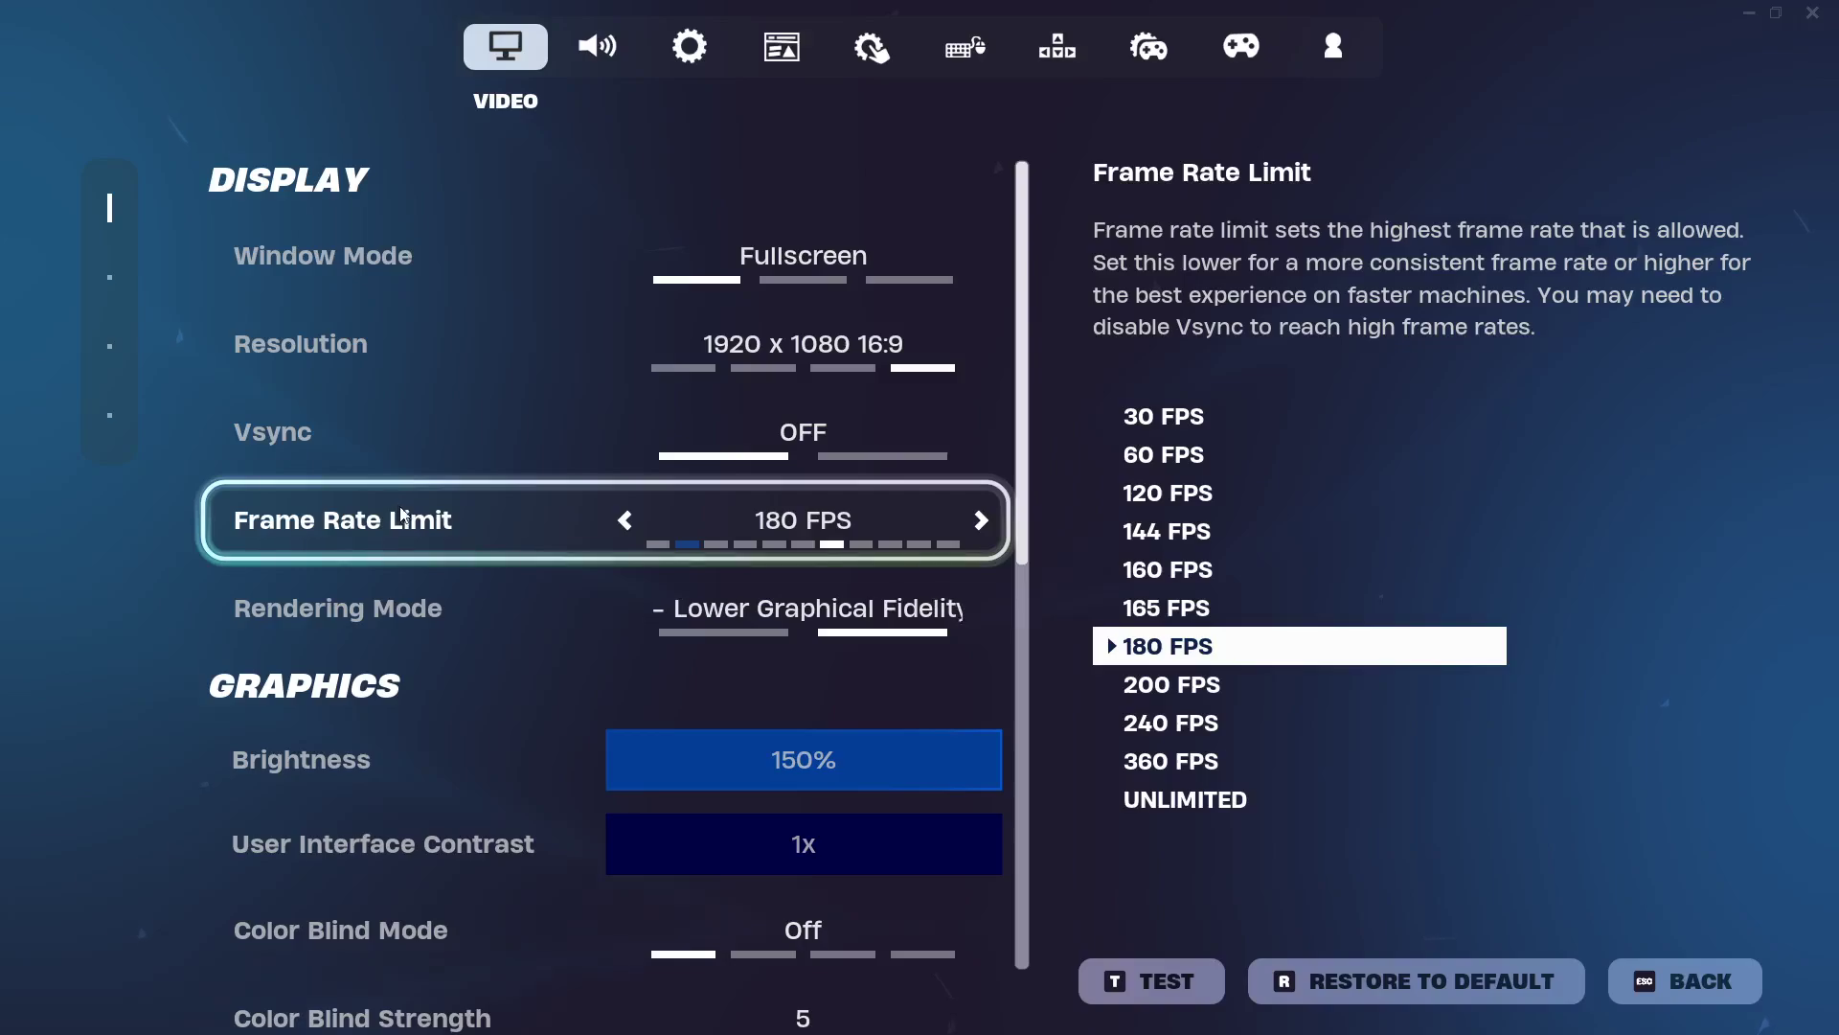
click(632, 524)
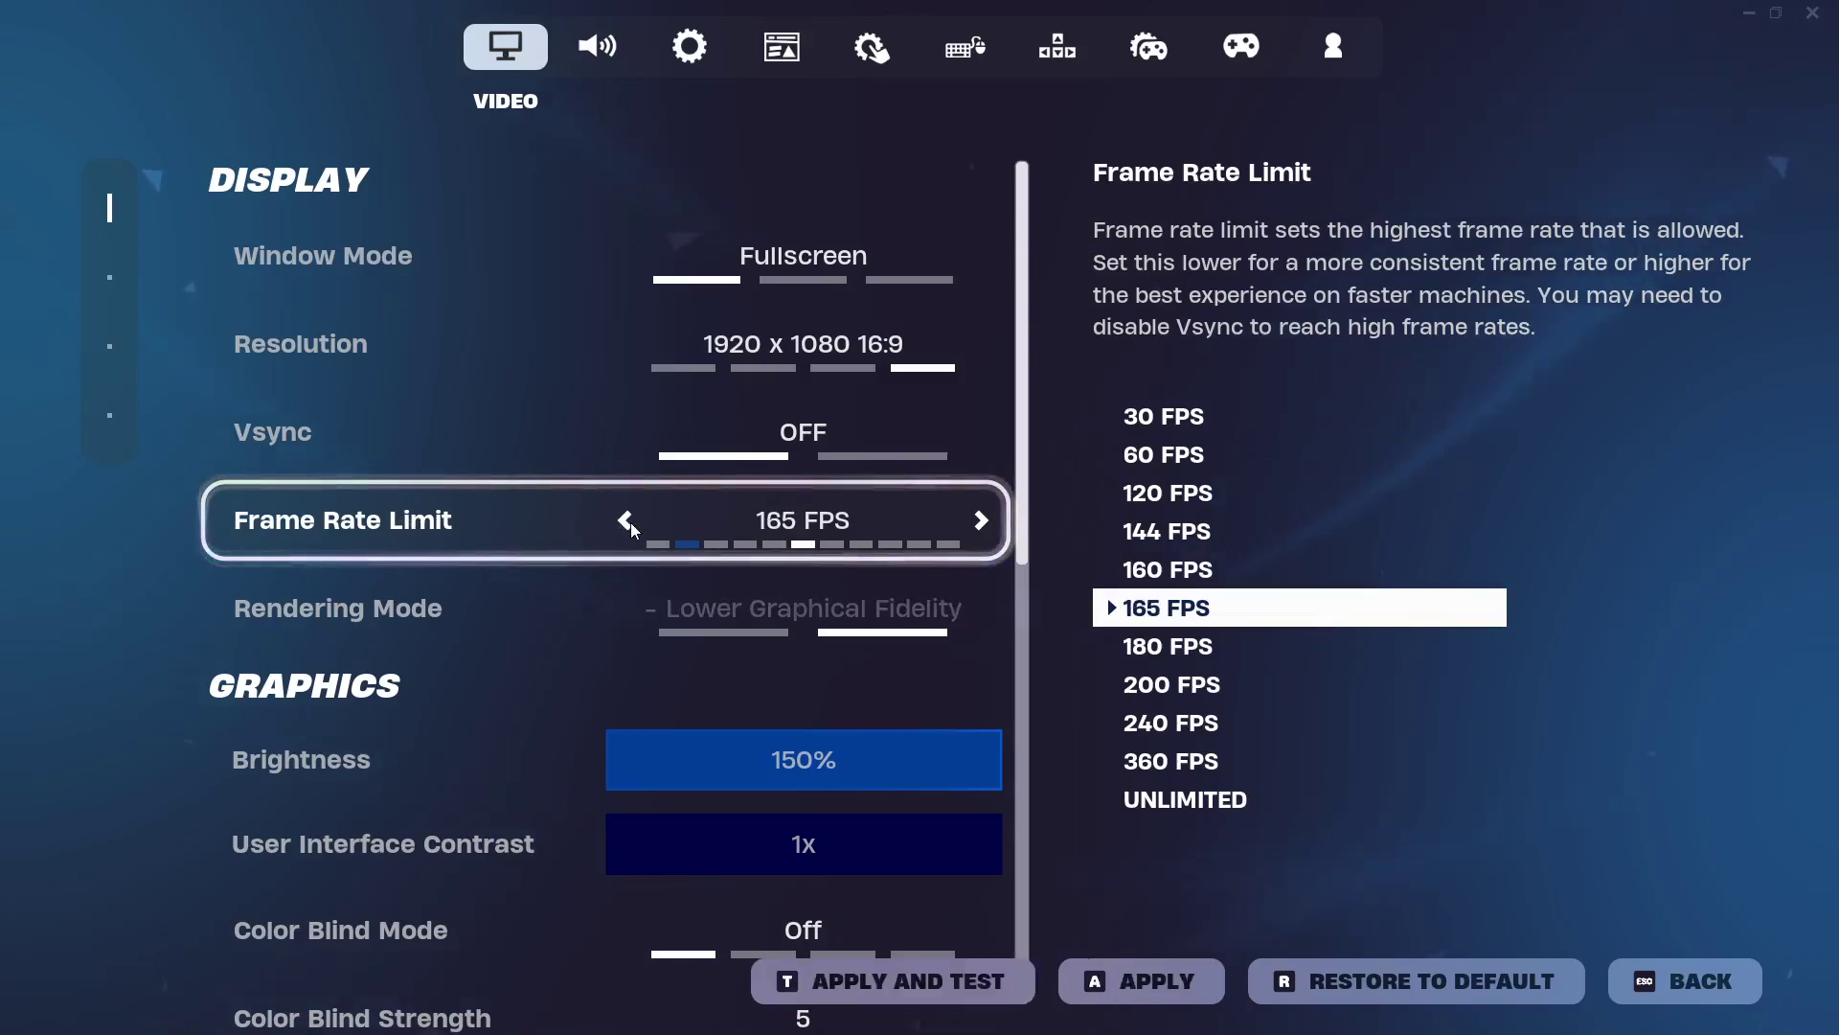
click(630, 523)
click(631, 523)
click(632, 523)
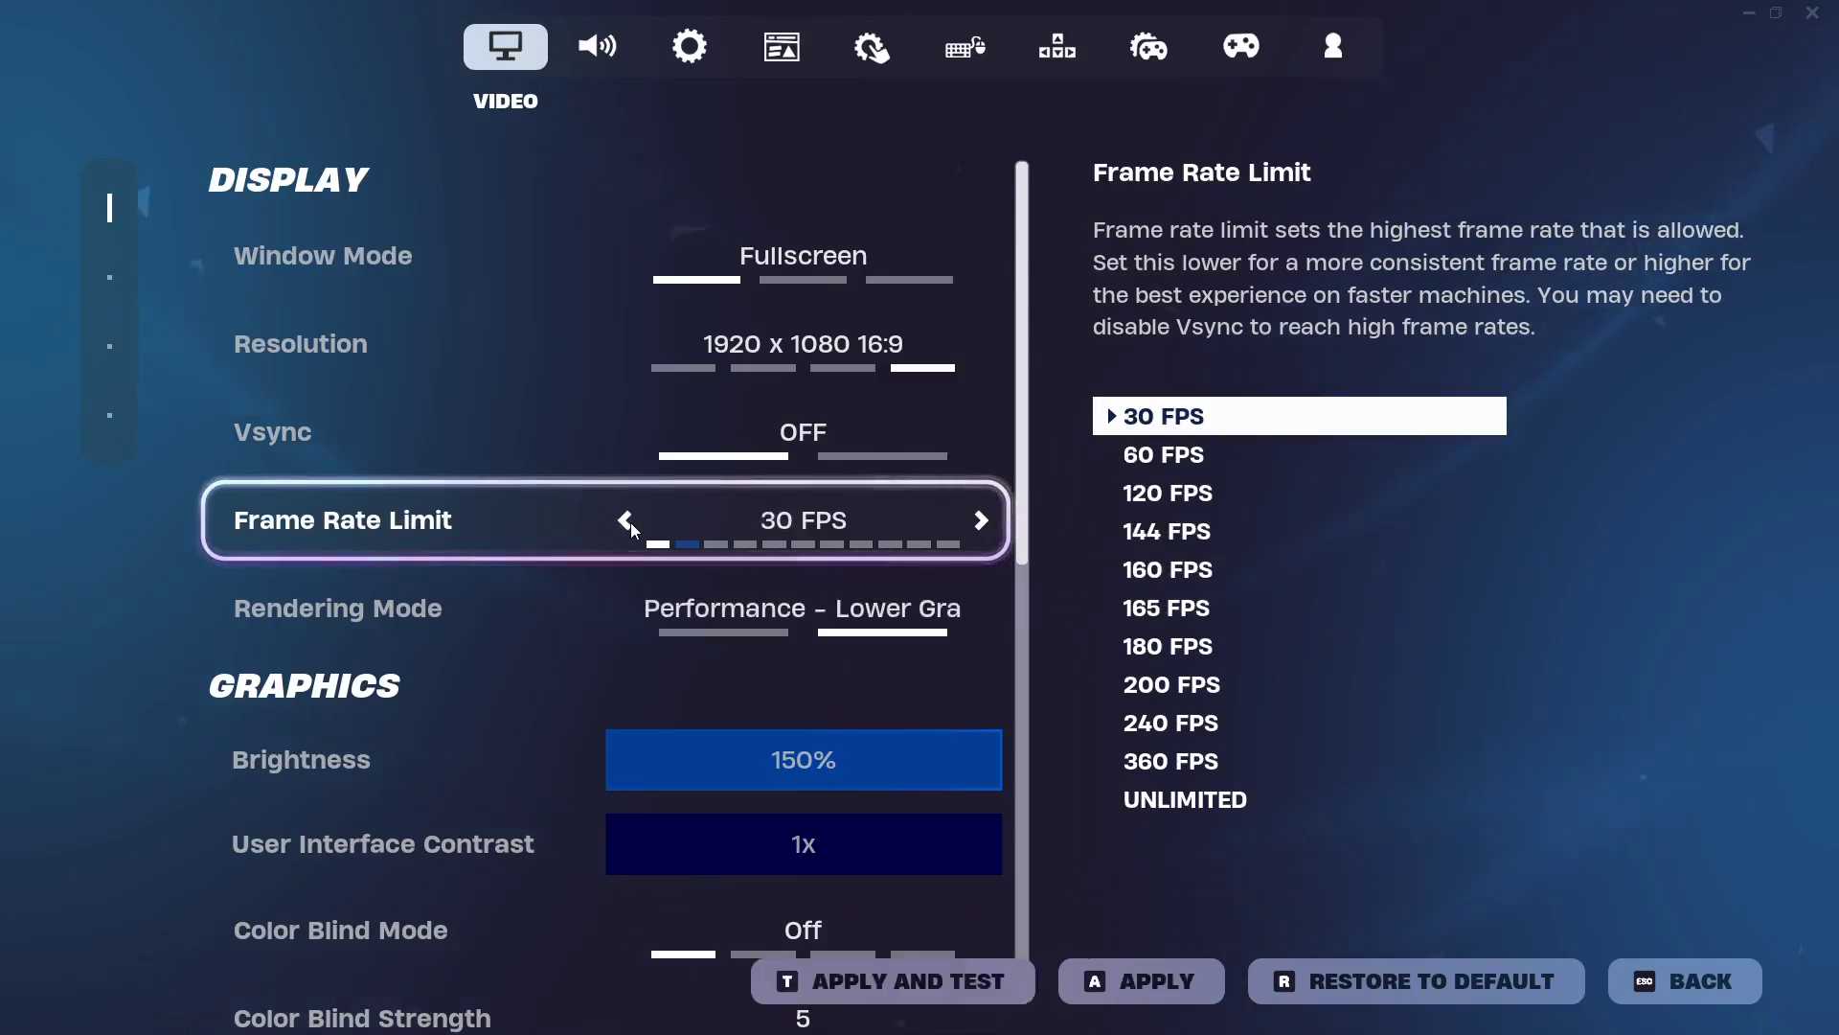
click(981, 520)
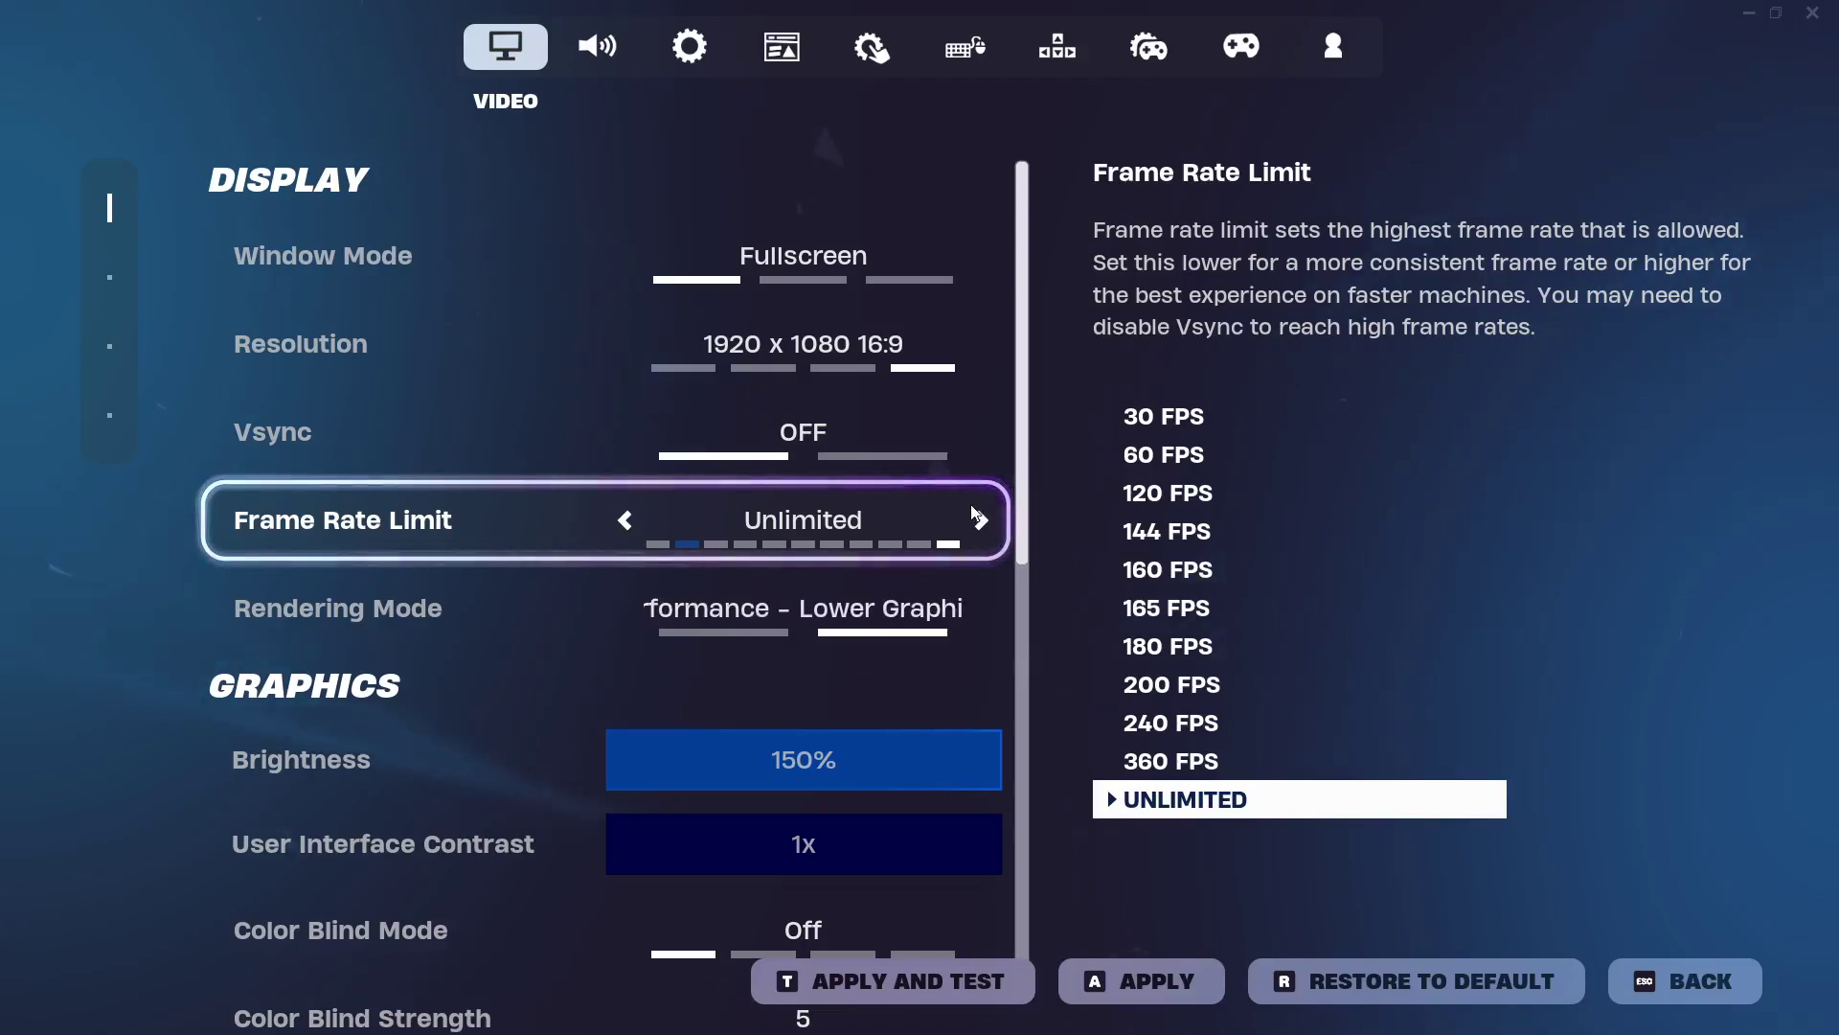
click(978, 519)
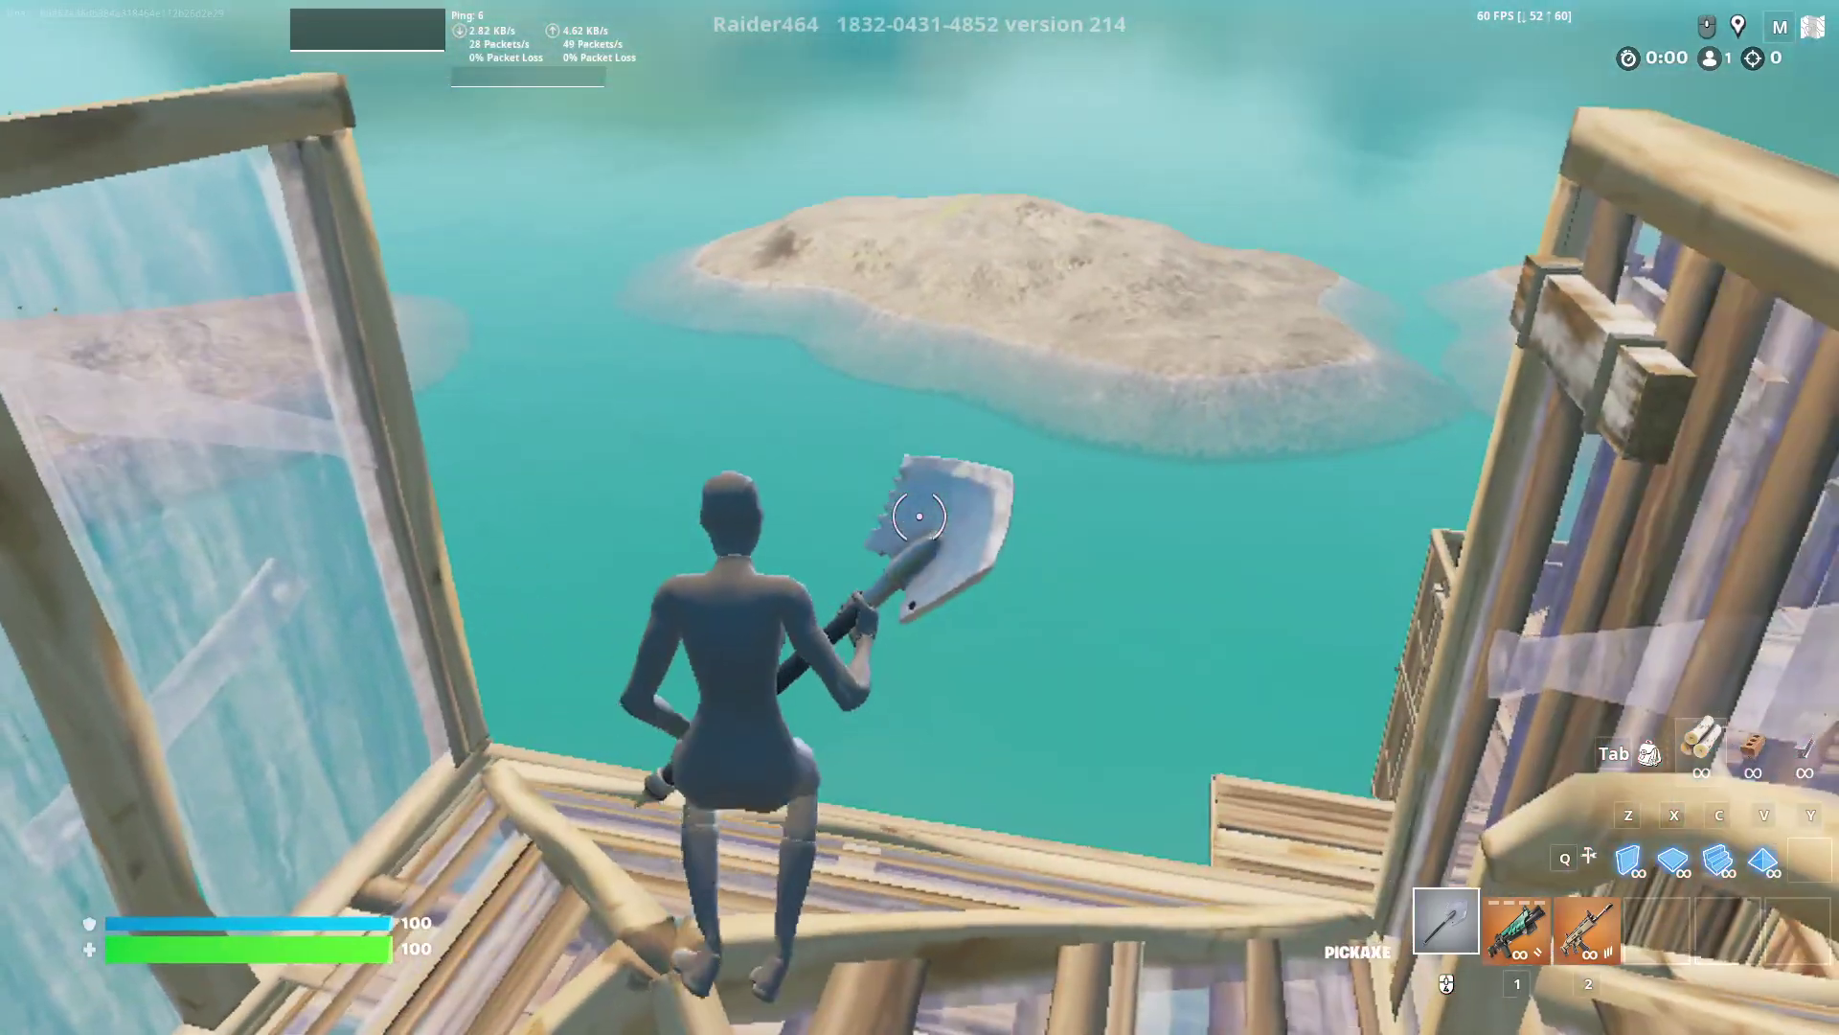
- Reopen Video settings, set Frame Rate Limit to 180 FPS, and raise 3D Resolution to 100%
key(Escape)
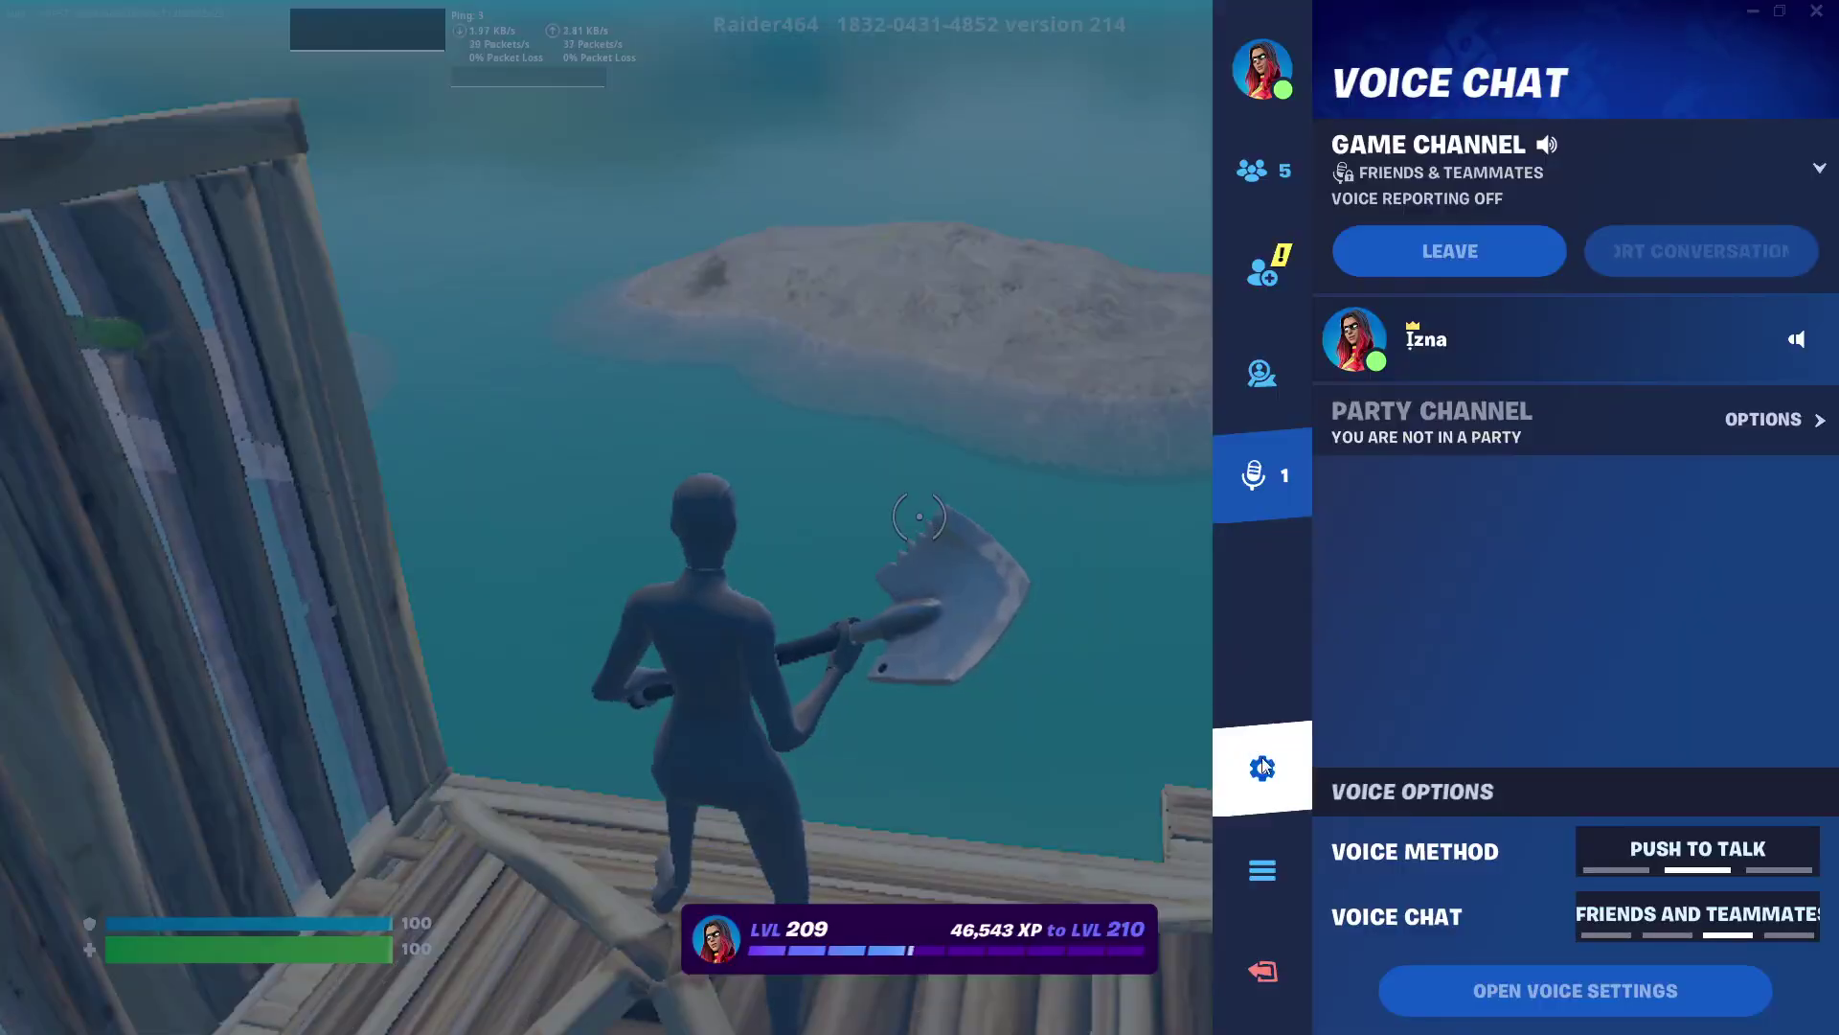
click(1261, 769)
scroll(659, 338, down, 1)
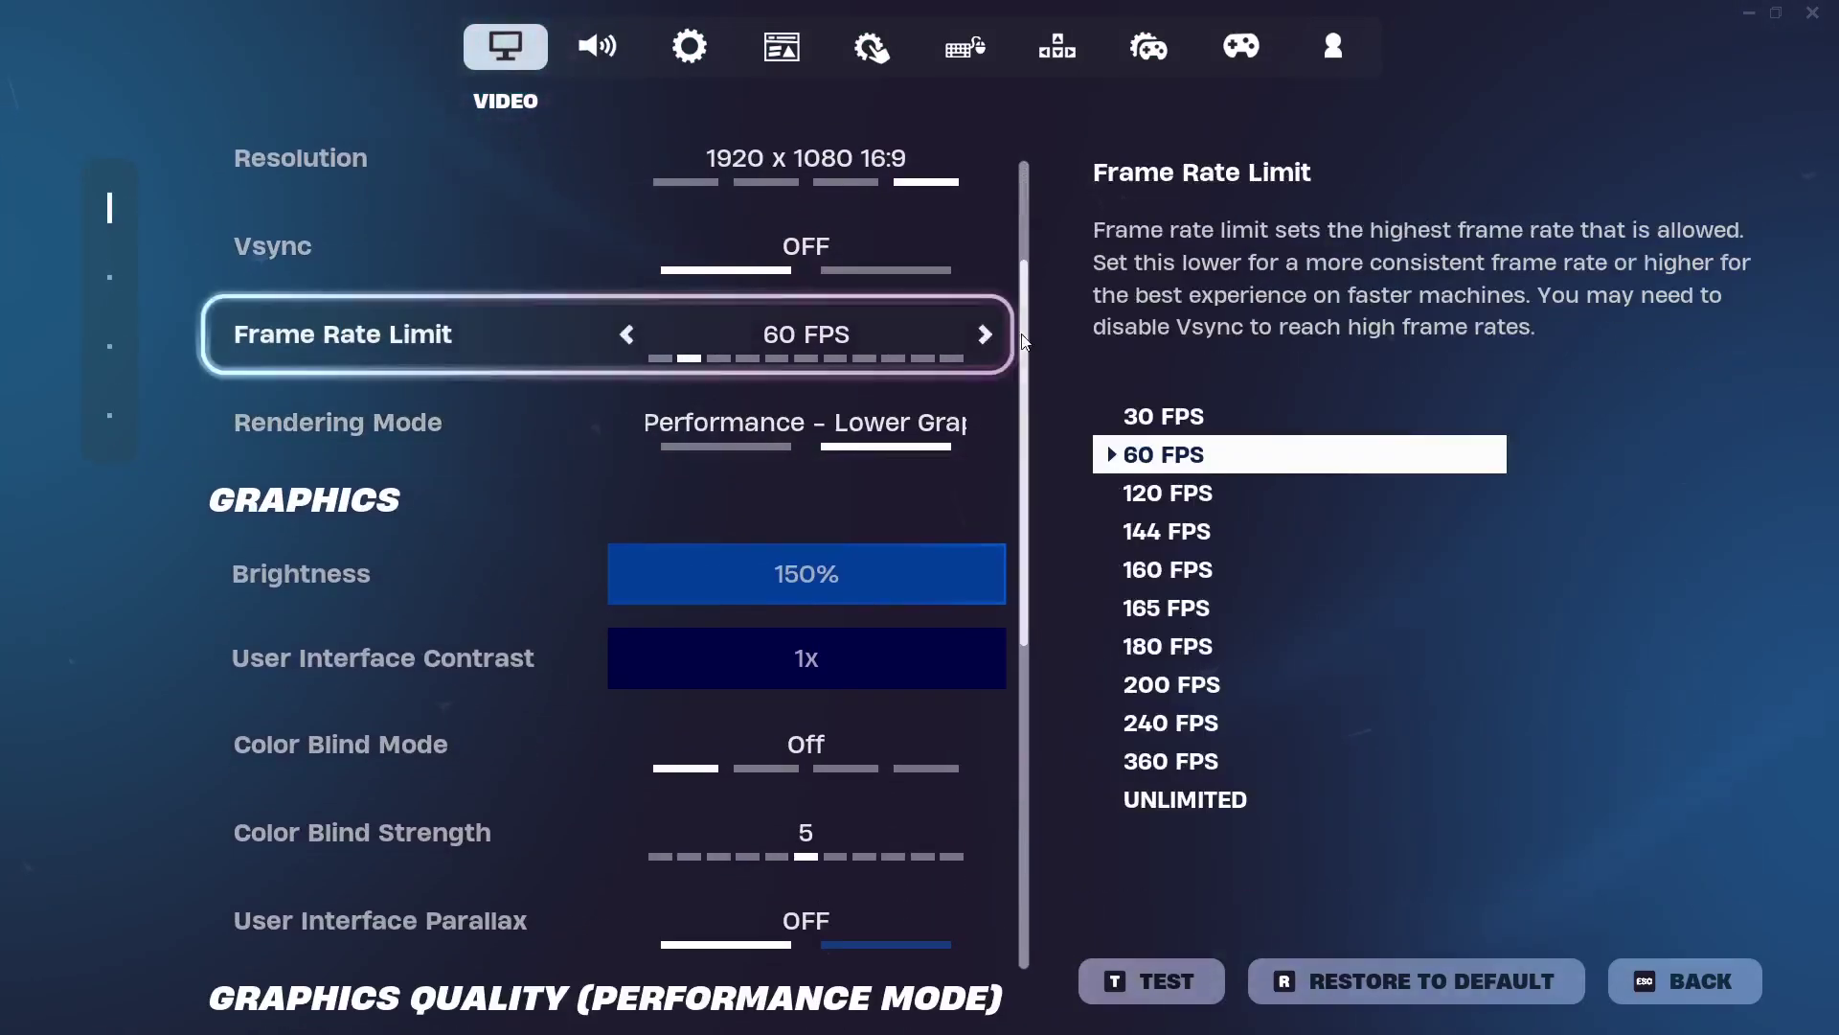
click(987, 334)
click(985, 334)
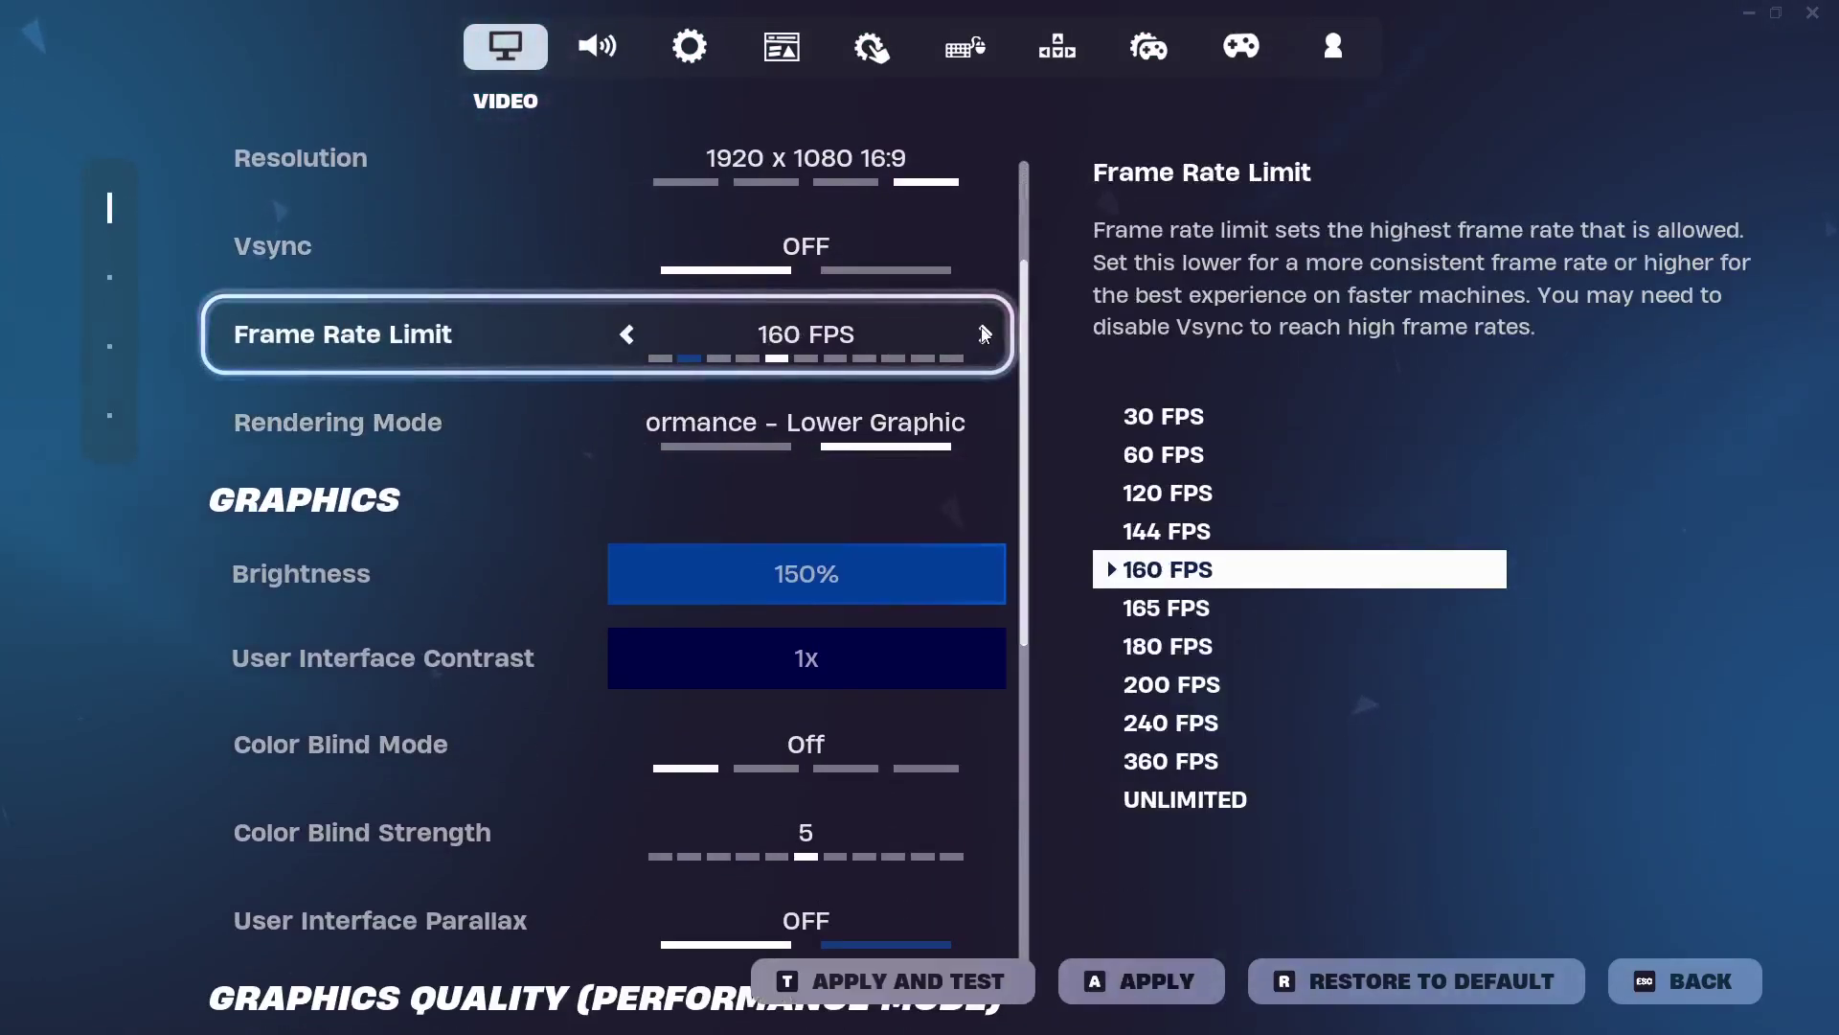
click(985, 334)
click(1140, 980)
scroll(947, 444, down, 1)
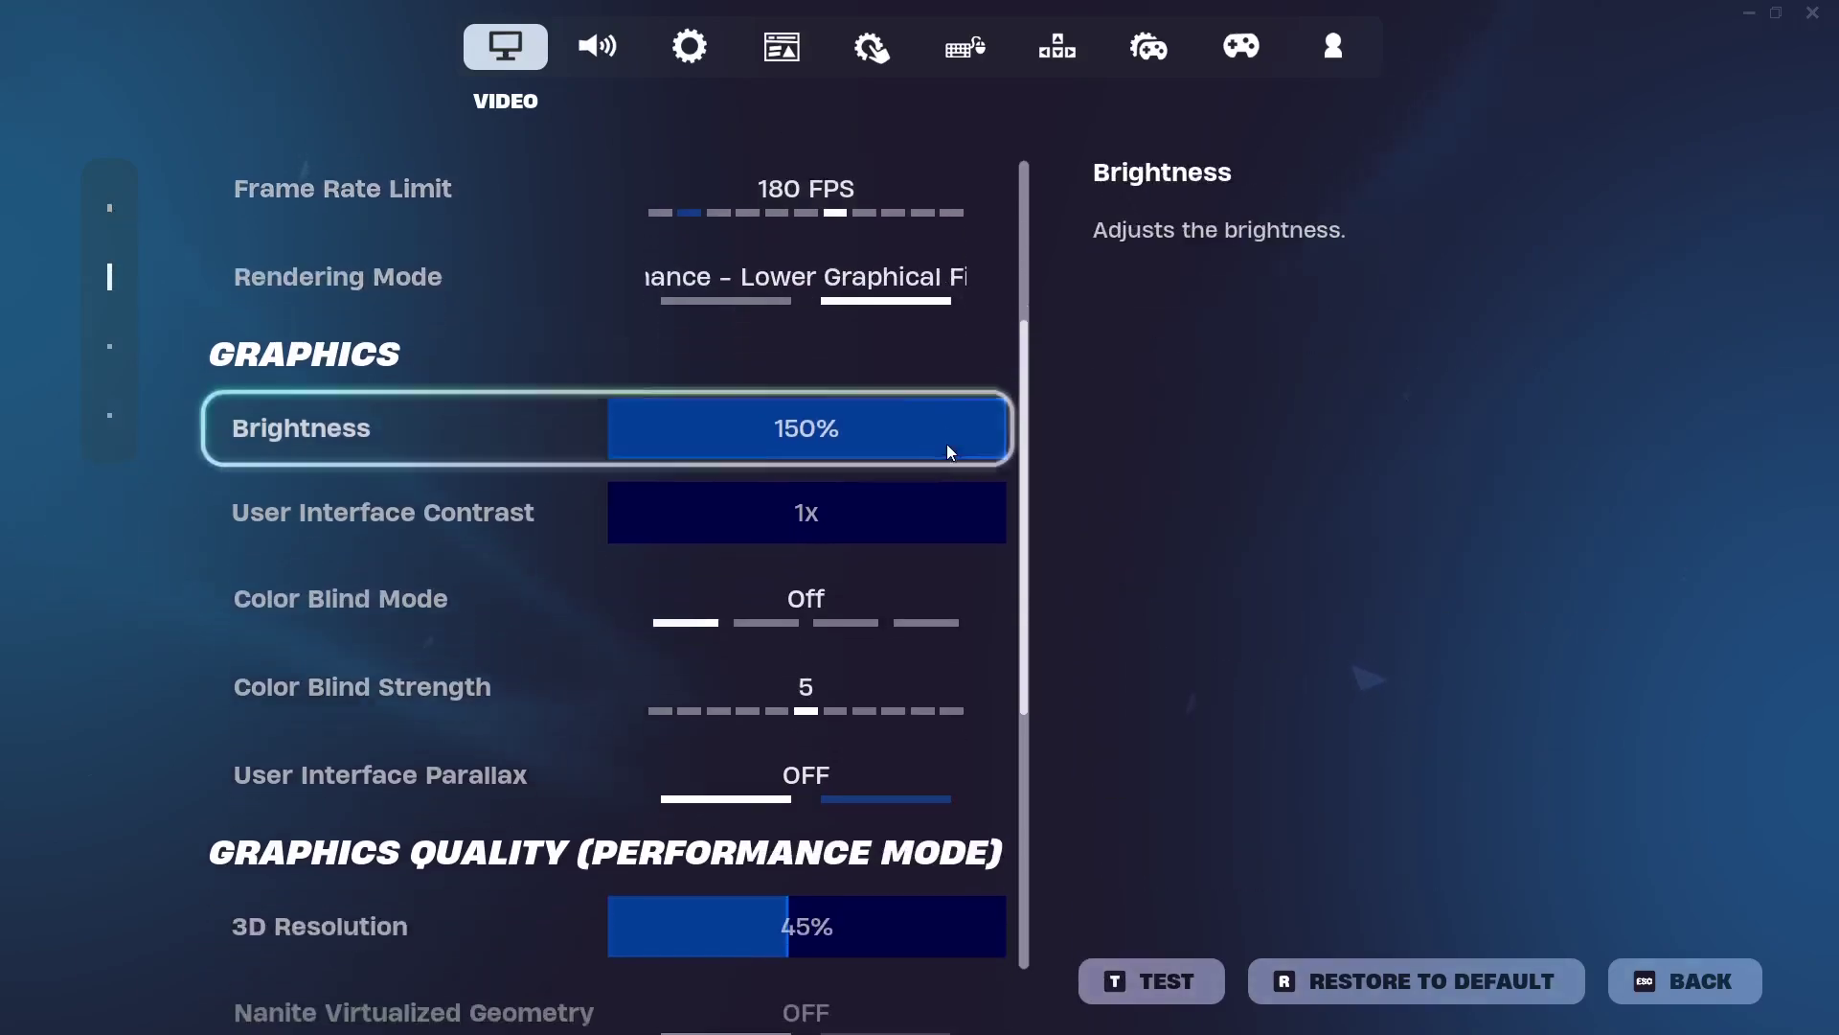
scroll(947, 445, down, 1)
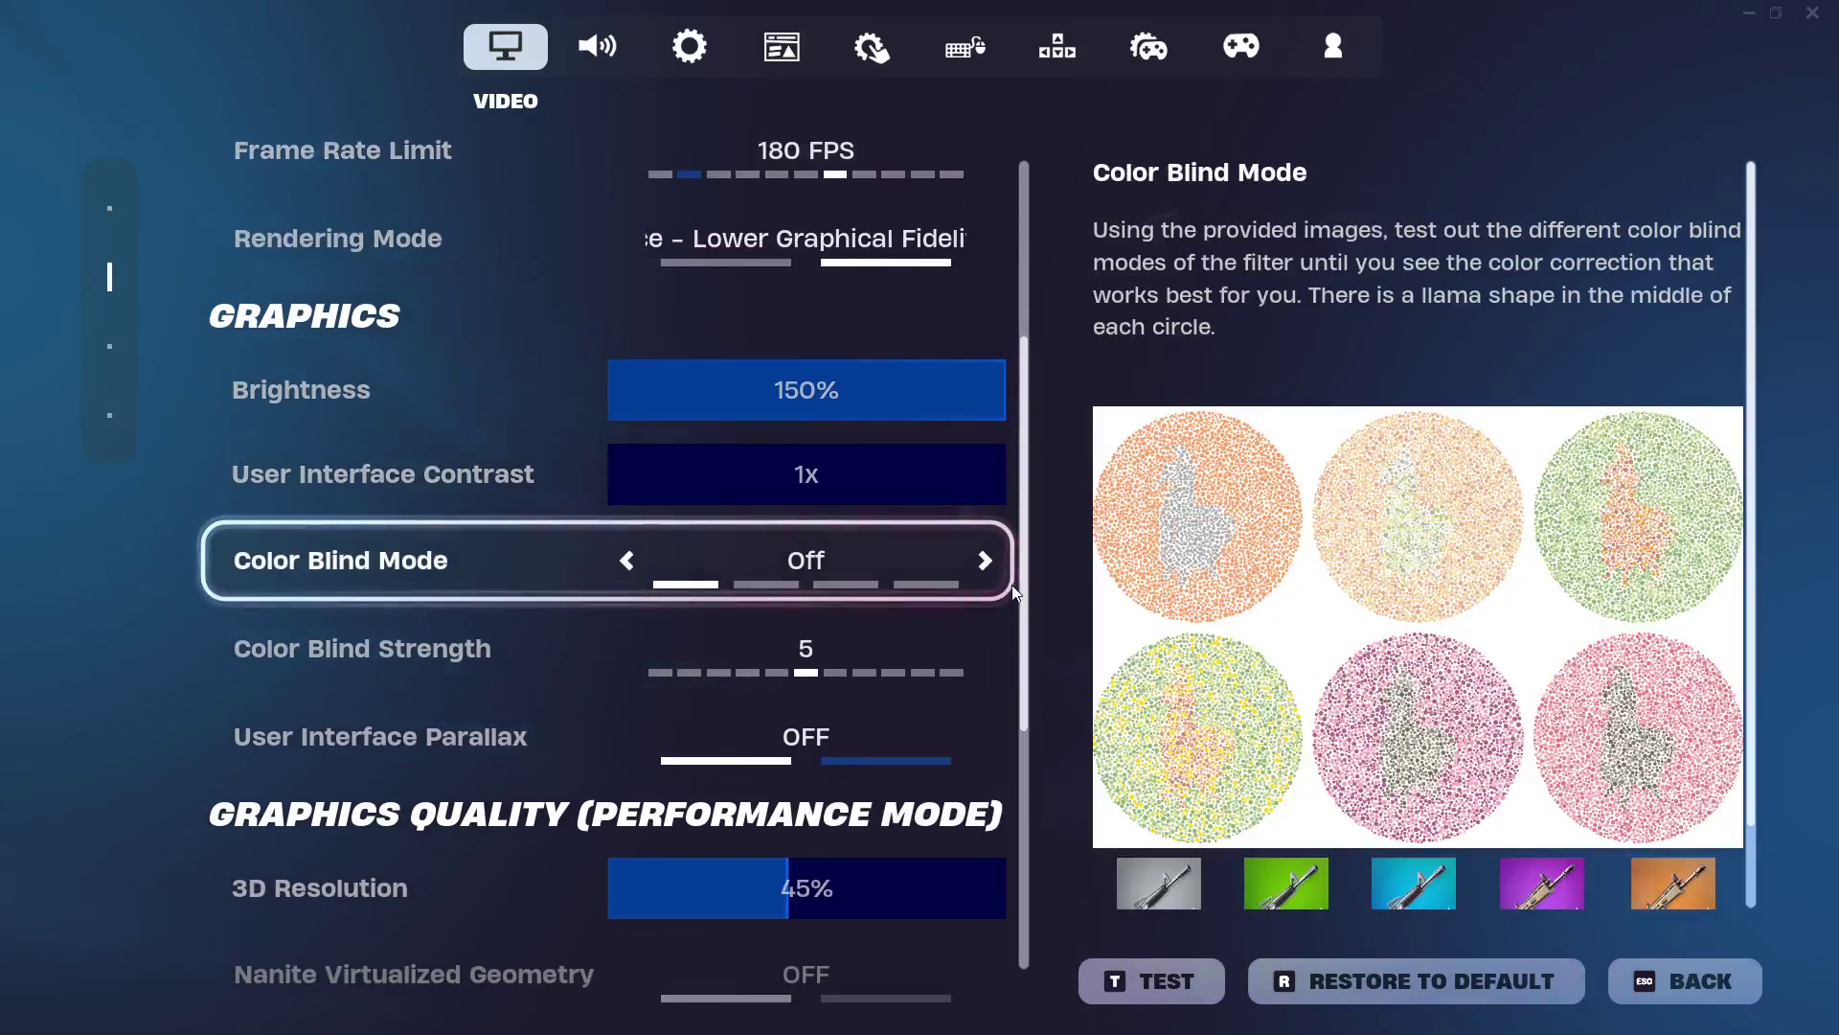
scroll(1009, 583, down, 1)
scroll(949, 597, down, 1)
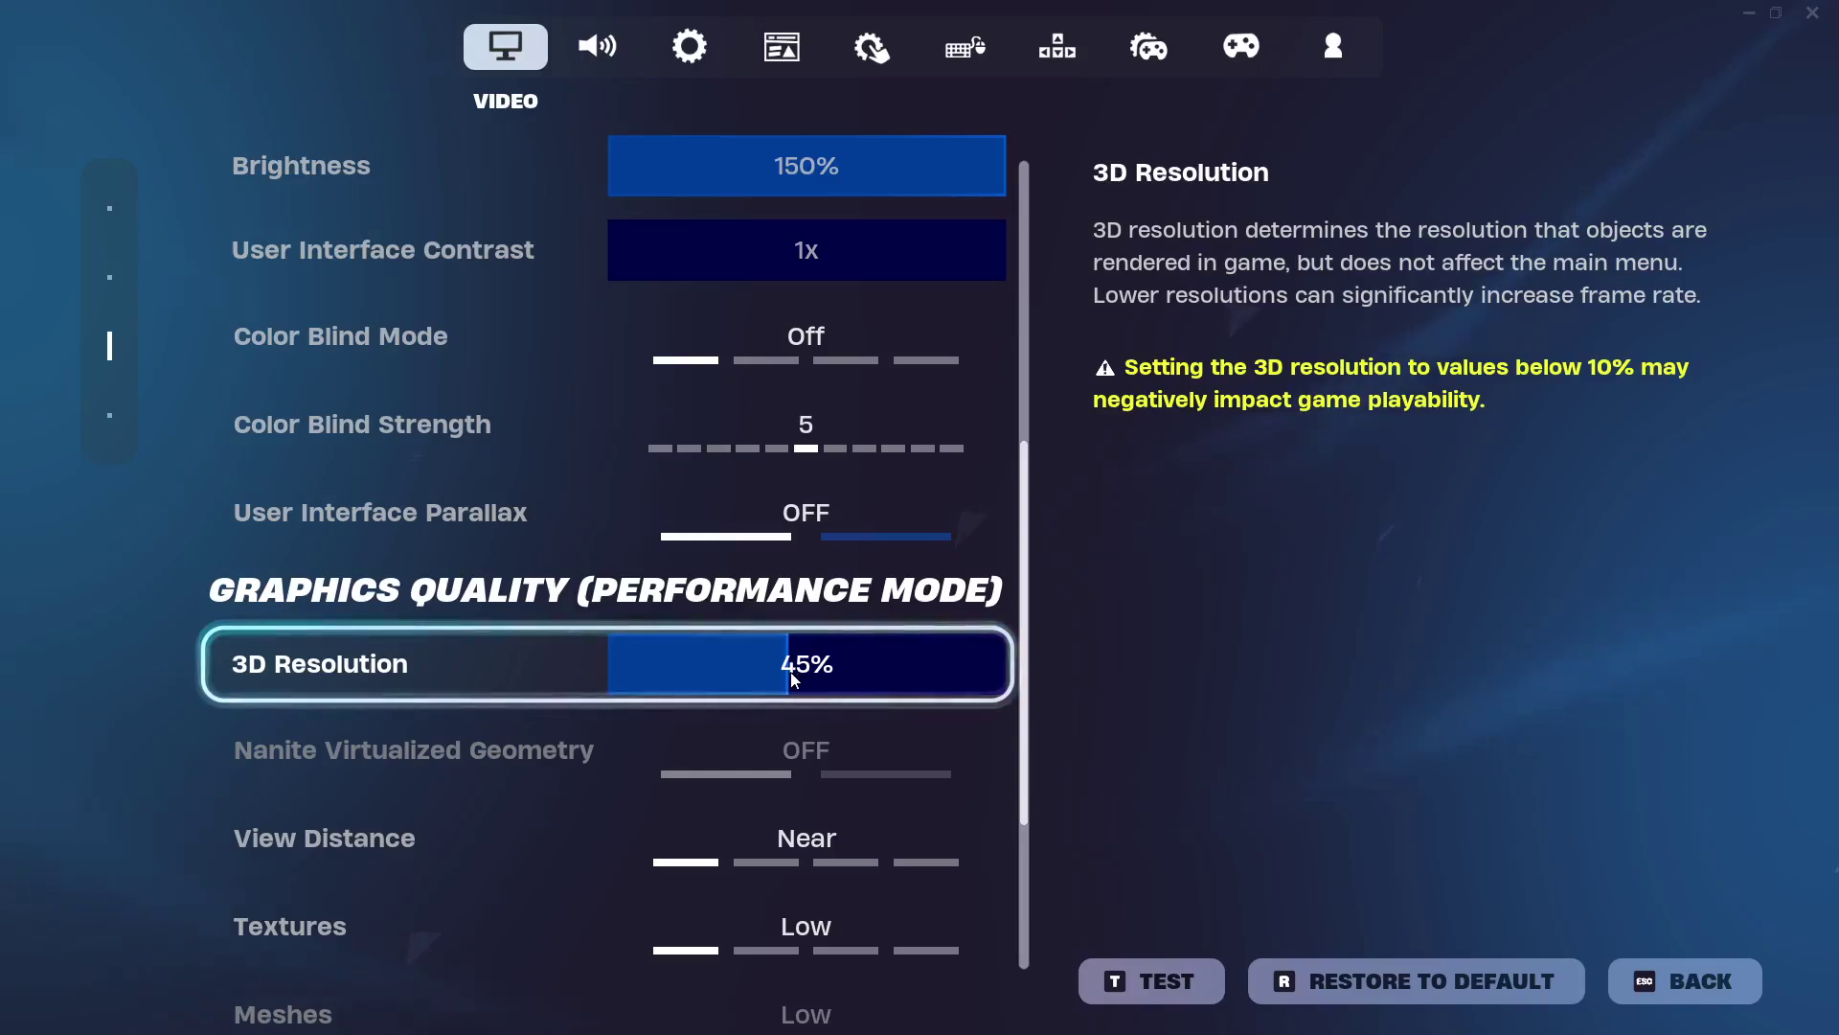
drag(783, 672, 1030, 661)
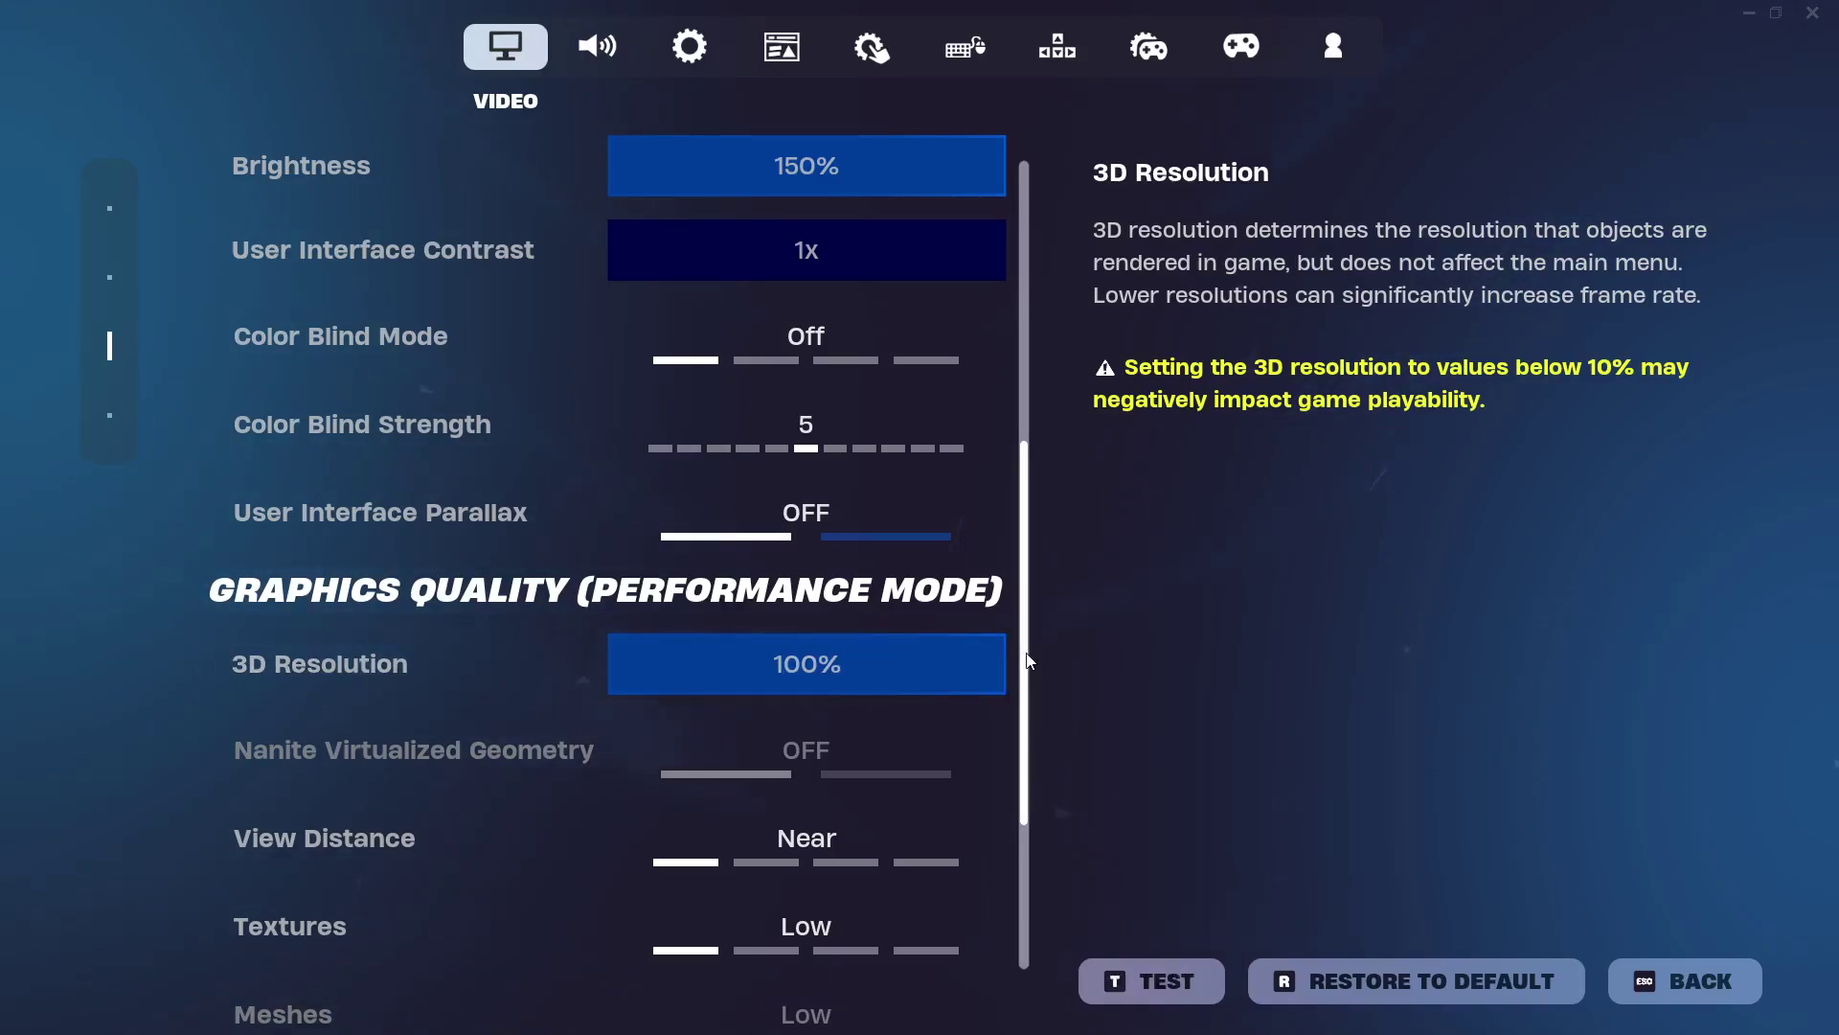
- Close the settings and place several building pieces around the player
key(Escape)
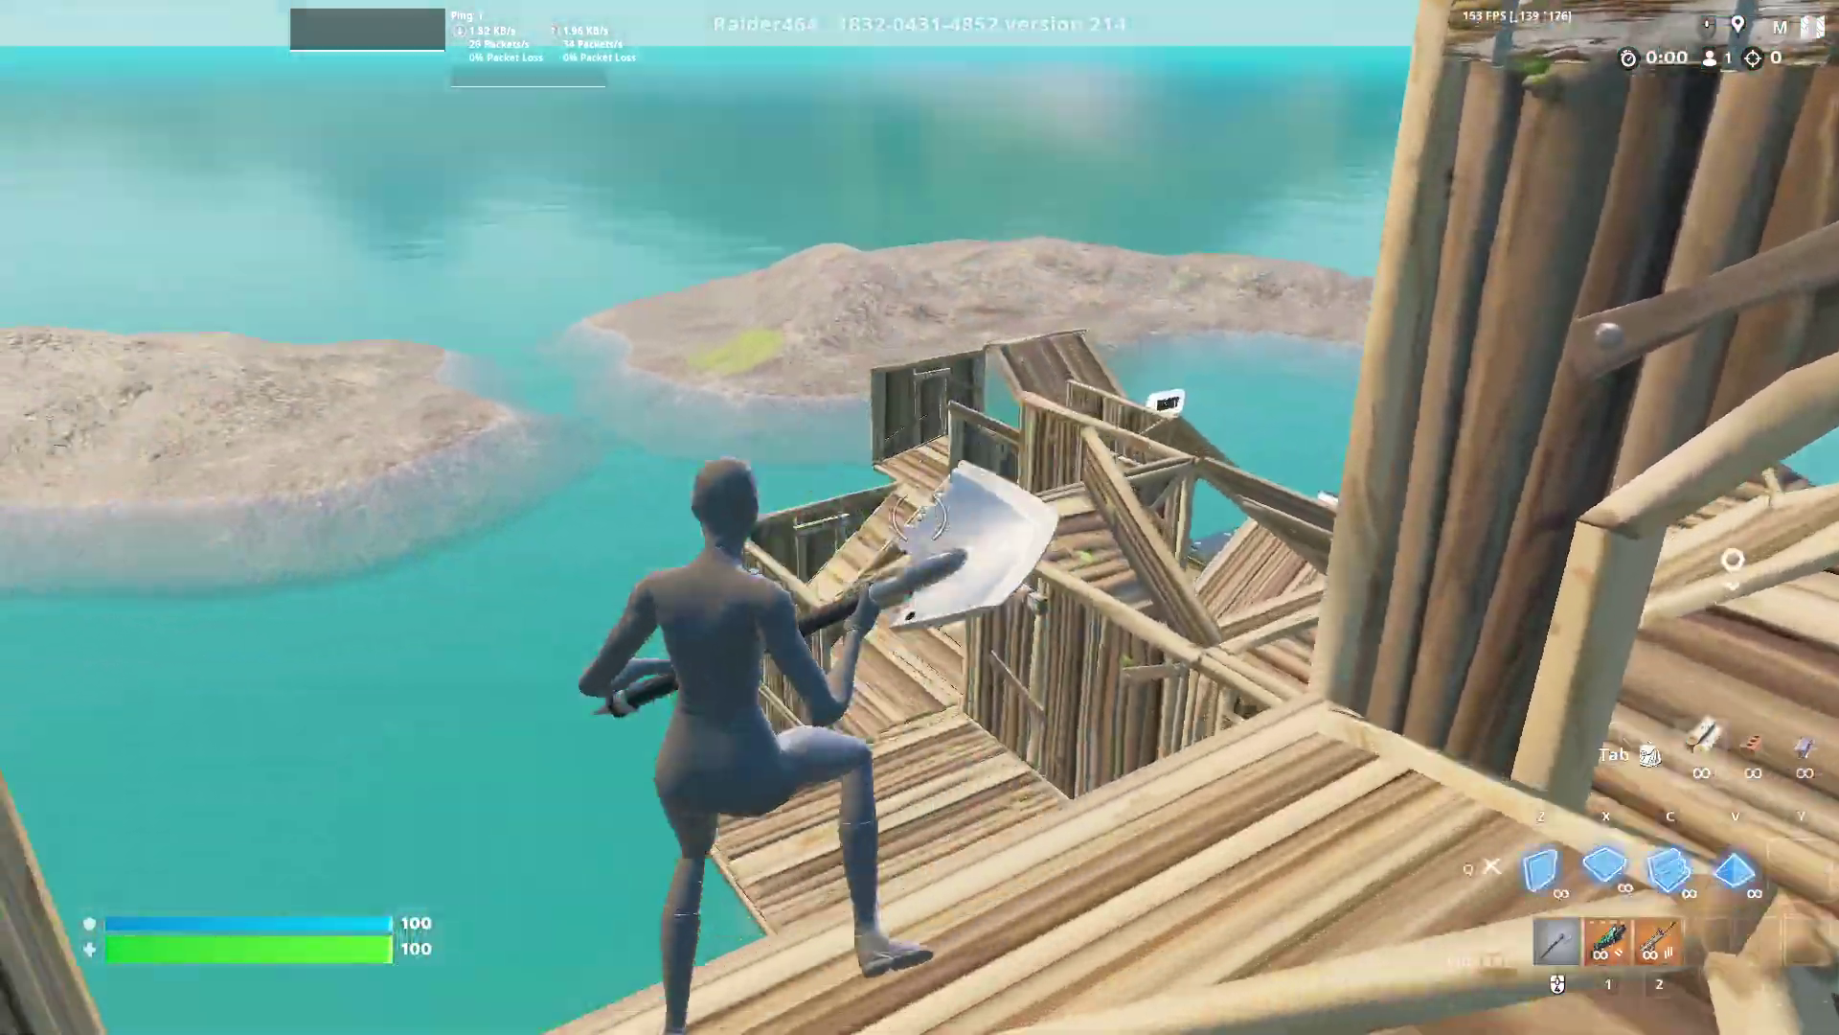
key(z)
click(919, 518)
key(1)
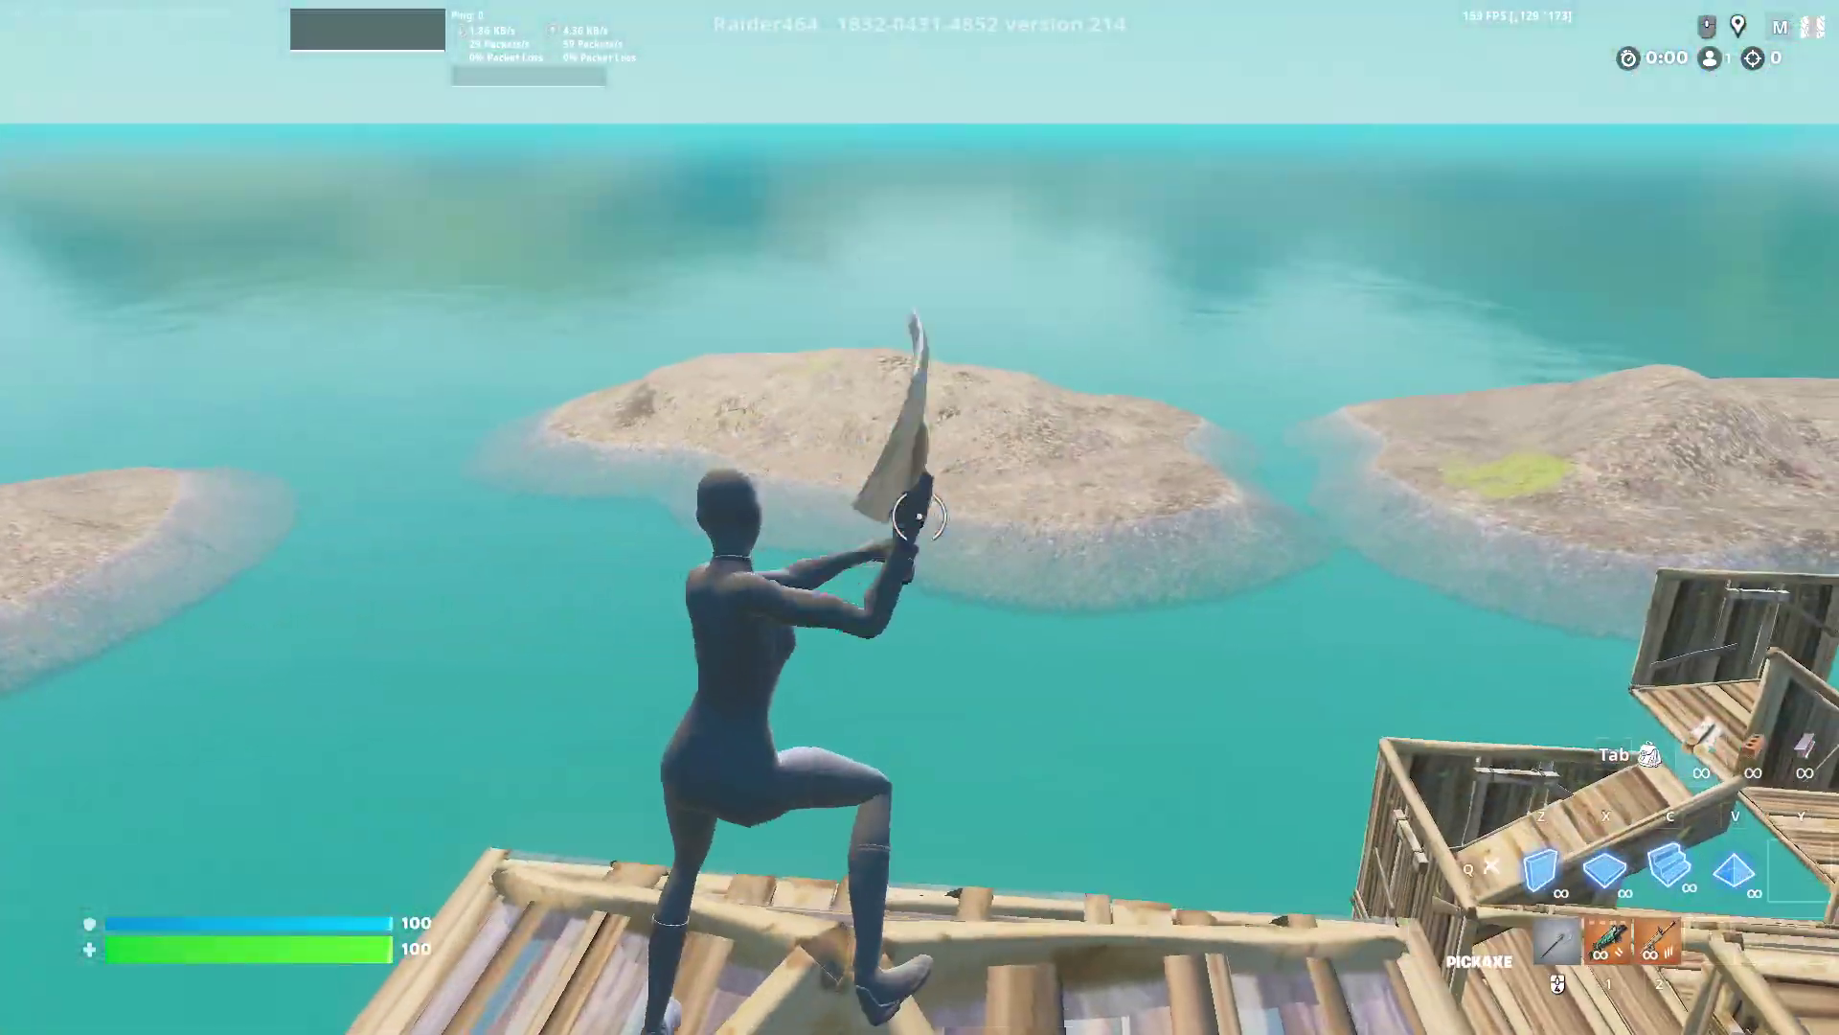
key(c)
click(920, 517)
- Edit tiles on a wall, then return to building mode
key(f)
click(920, 517)
key(f)
key(w)
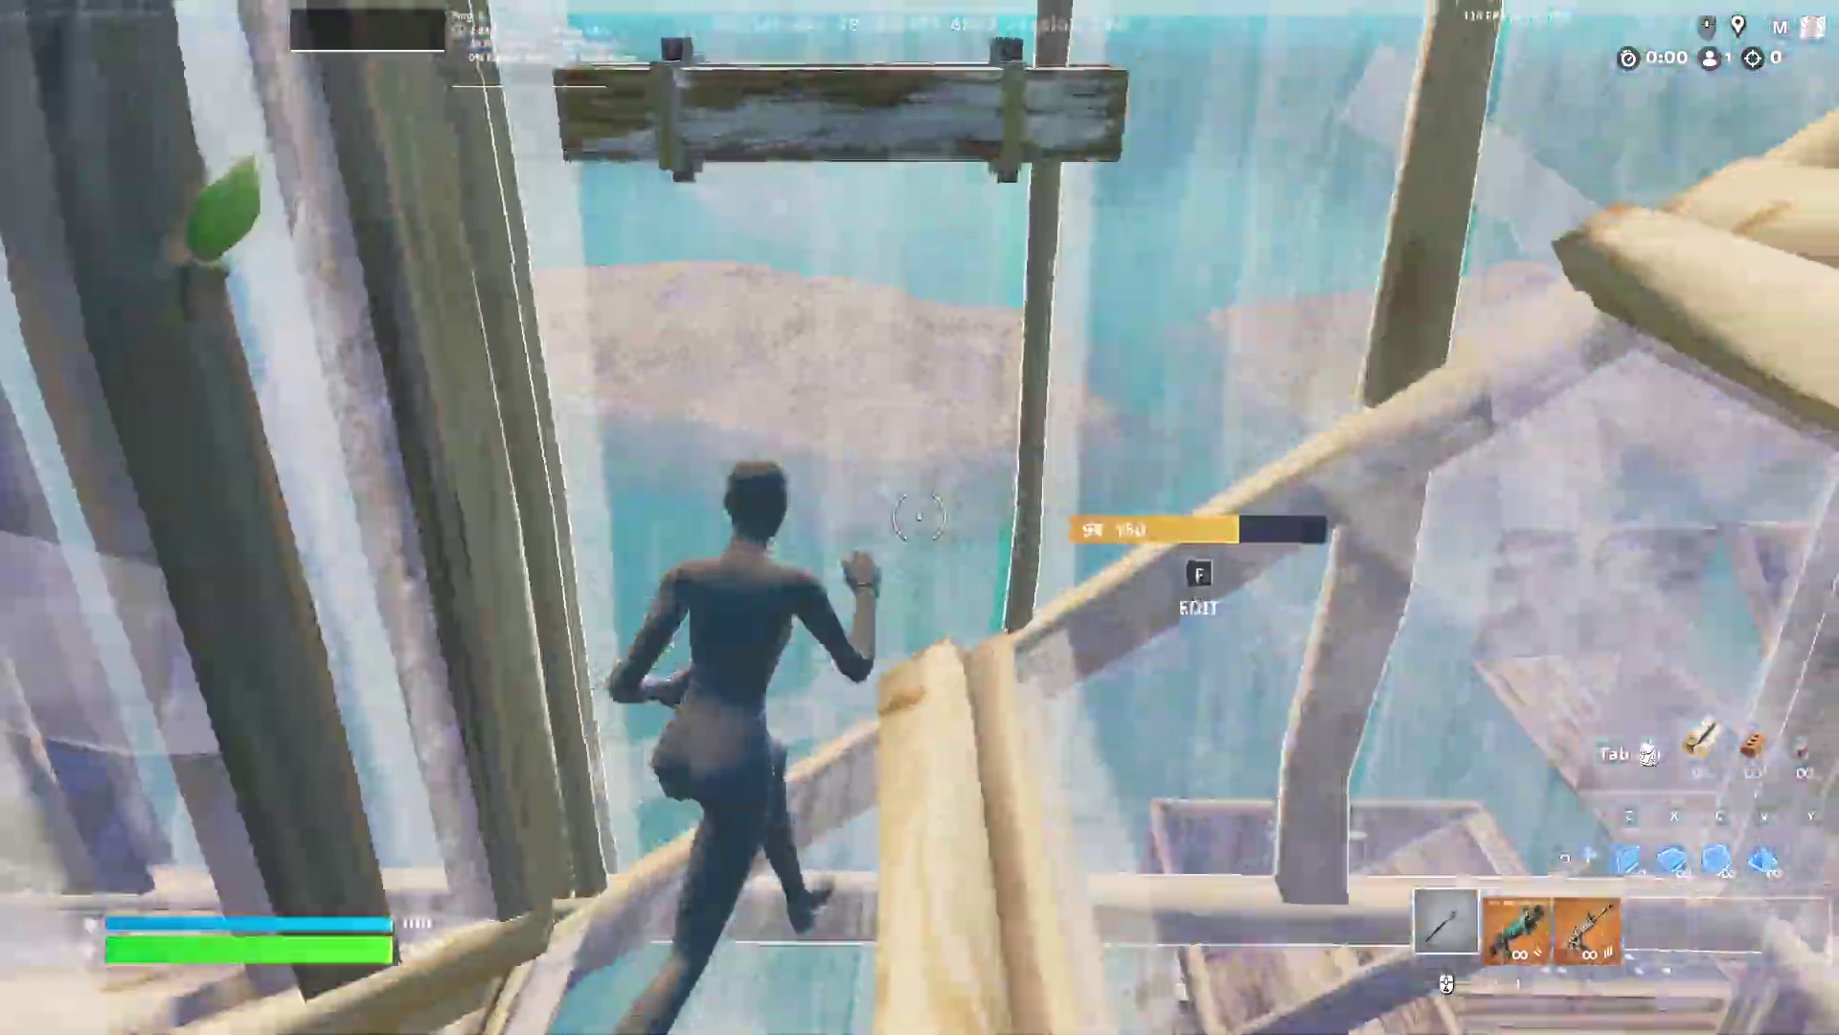
key(x)
- Place floor pieces, edit a floor tile, and place a cone
click(920, 517)
key(g)
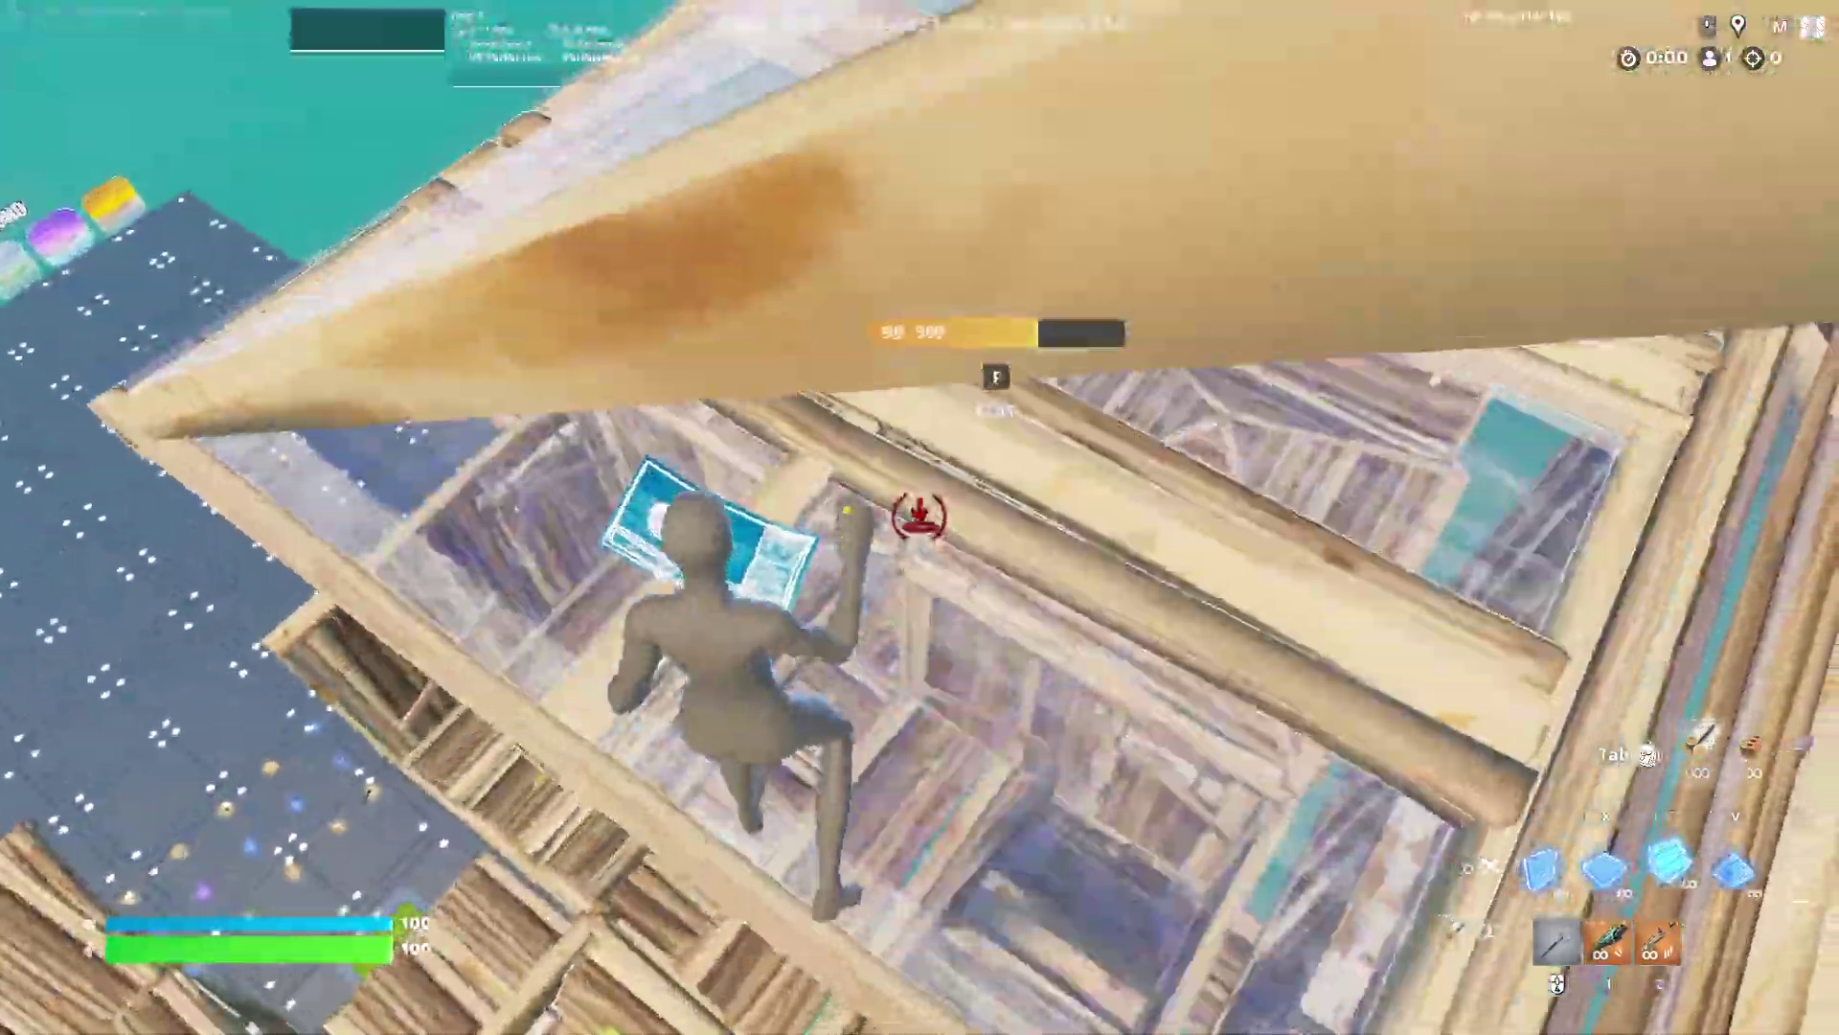
click(920, 517)
key(w)
click(919, 518)
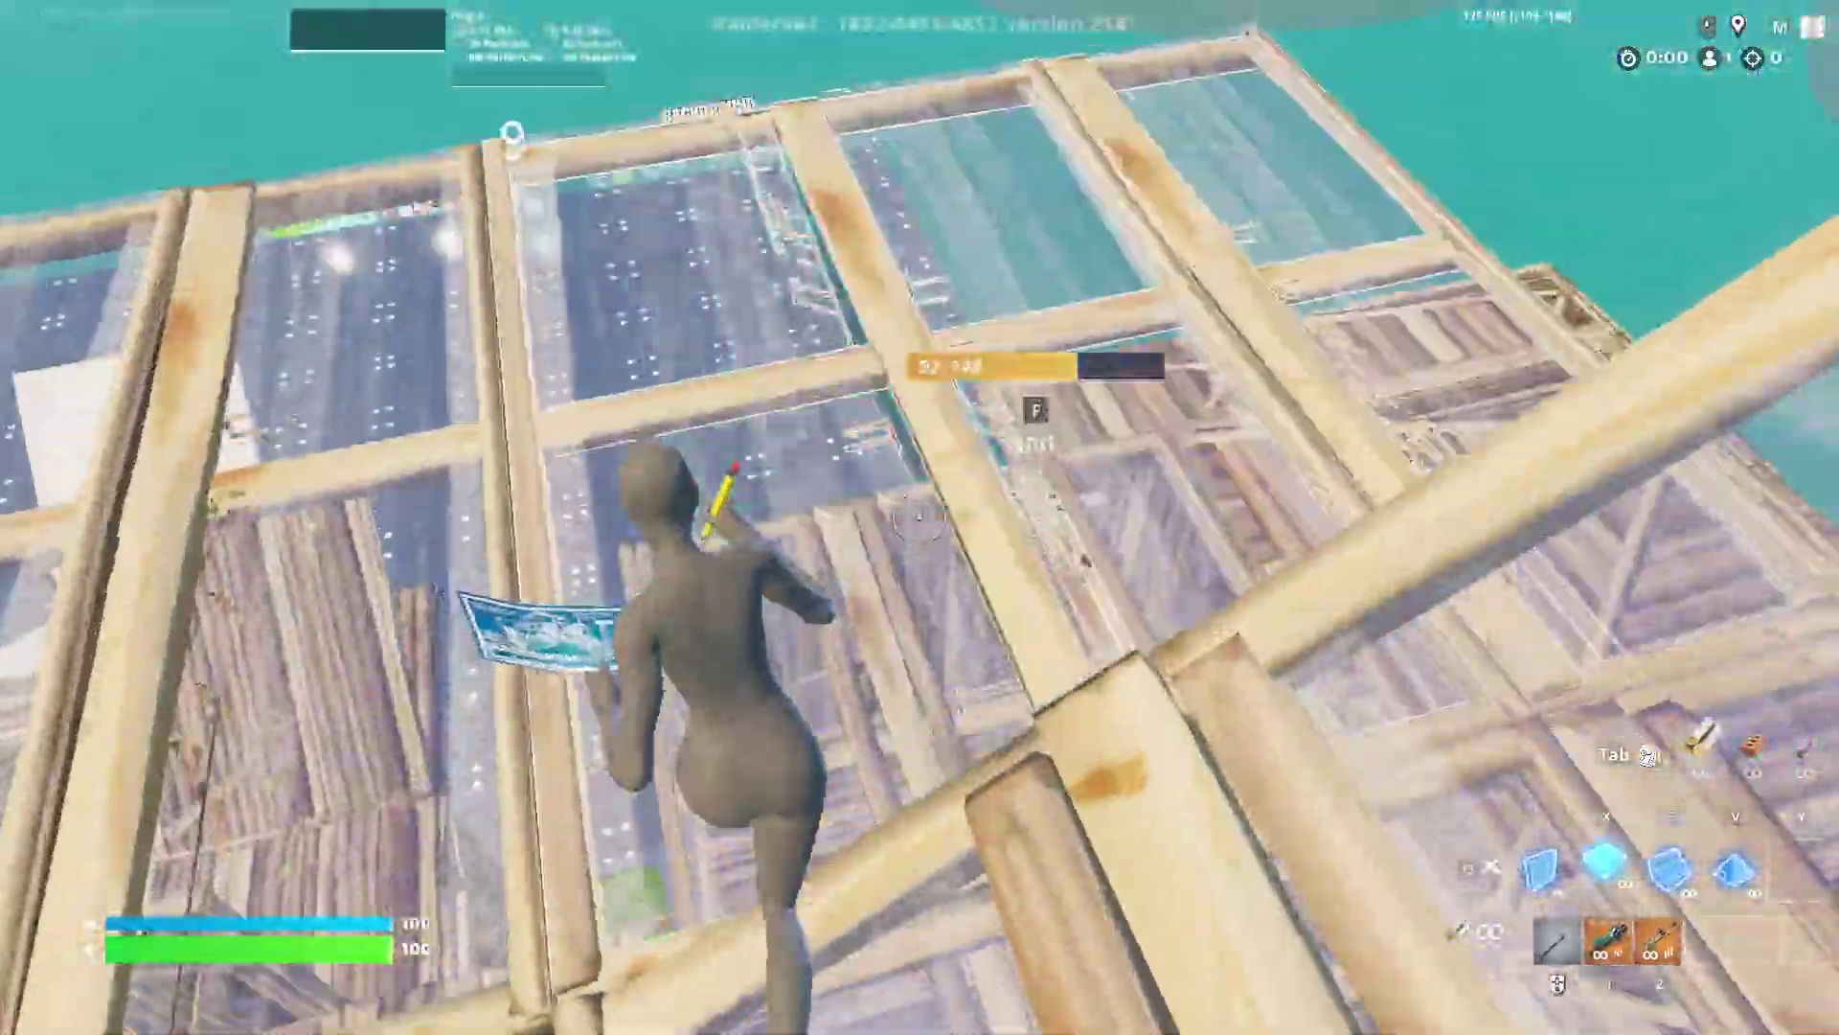
key(space)
key(space)
- Hit the nearby wall with the pickaxe, then build a floor
key(w)
key(1)
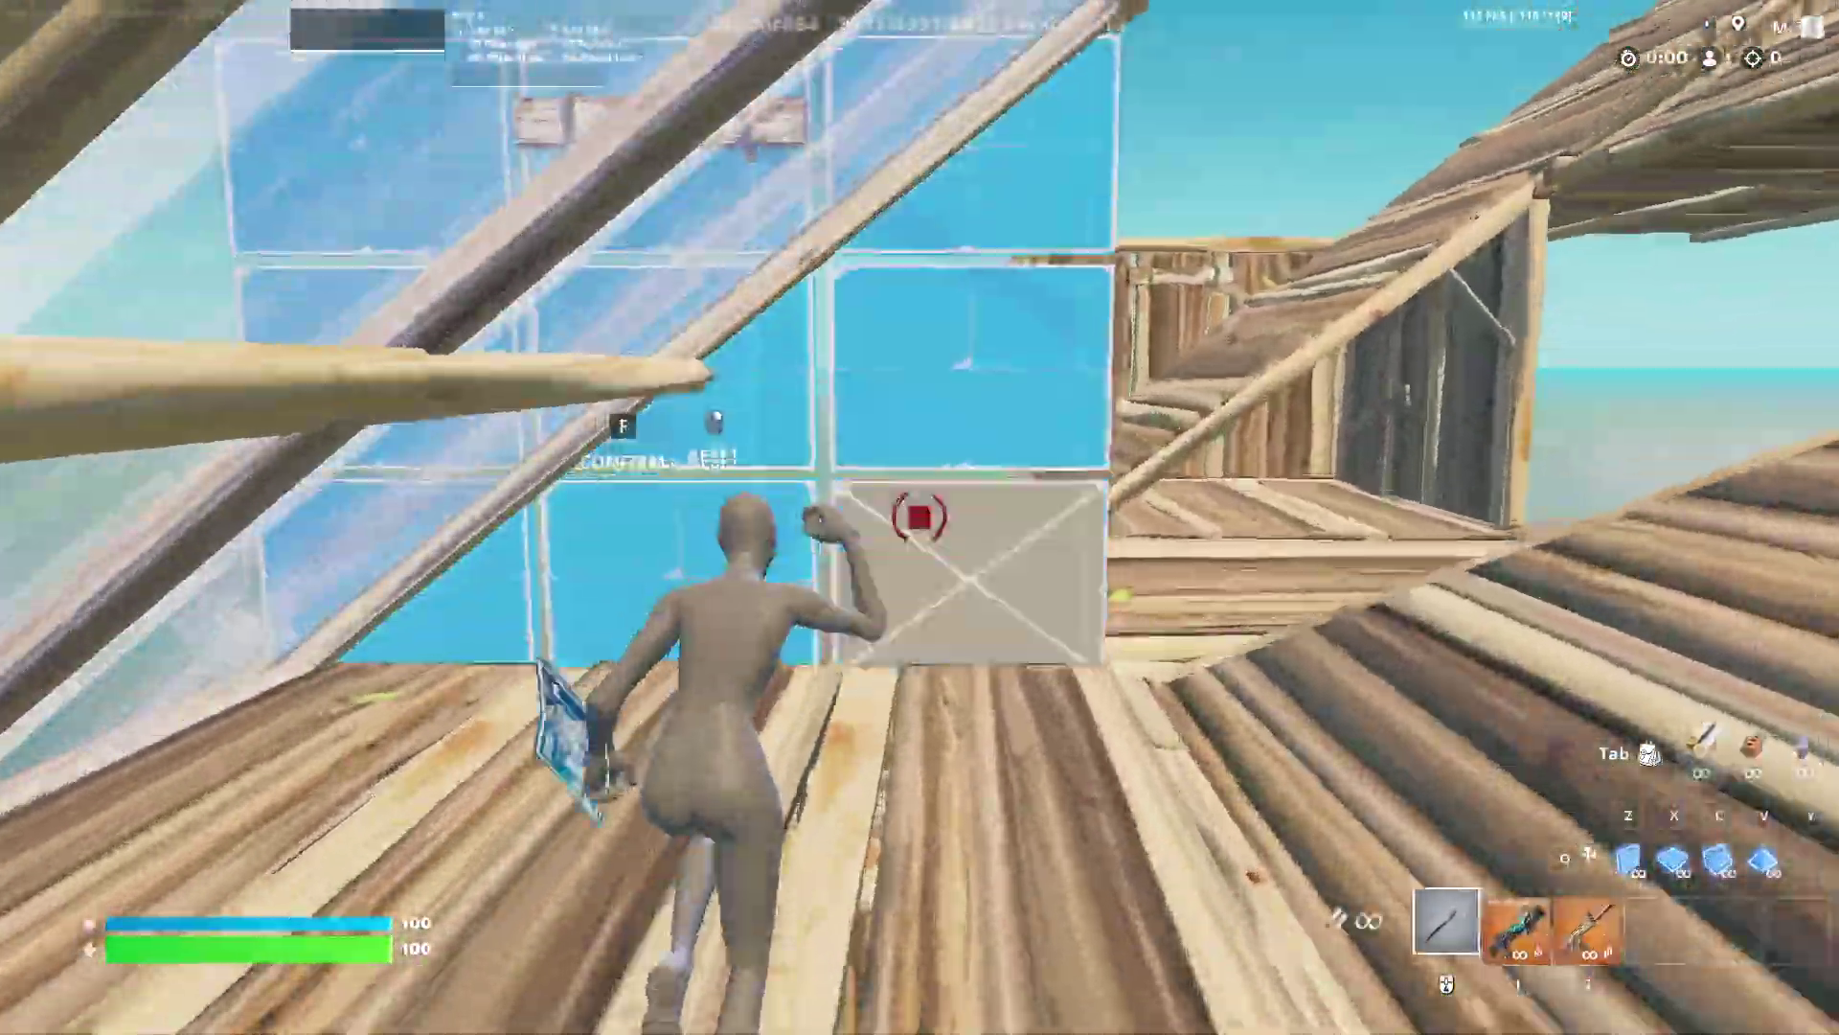
click(919, 518)
key(q)
key(w)
click(919, 517)
key(g)
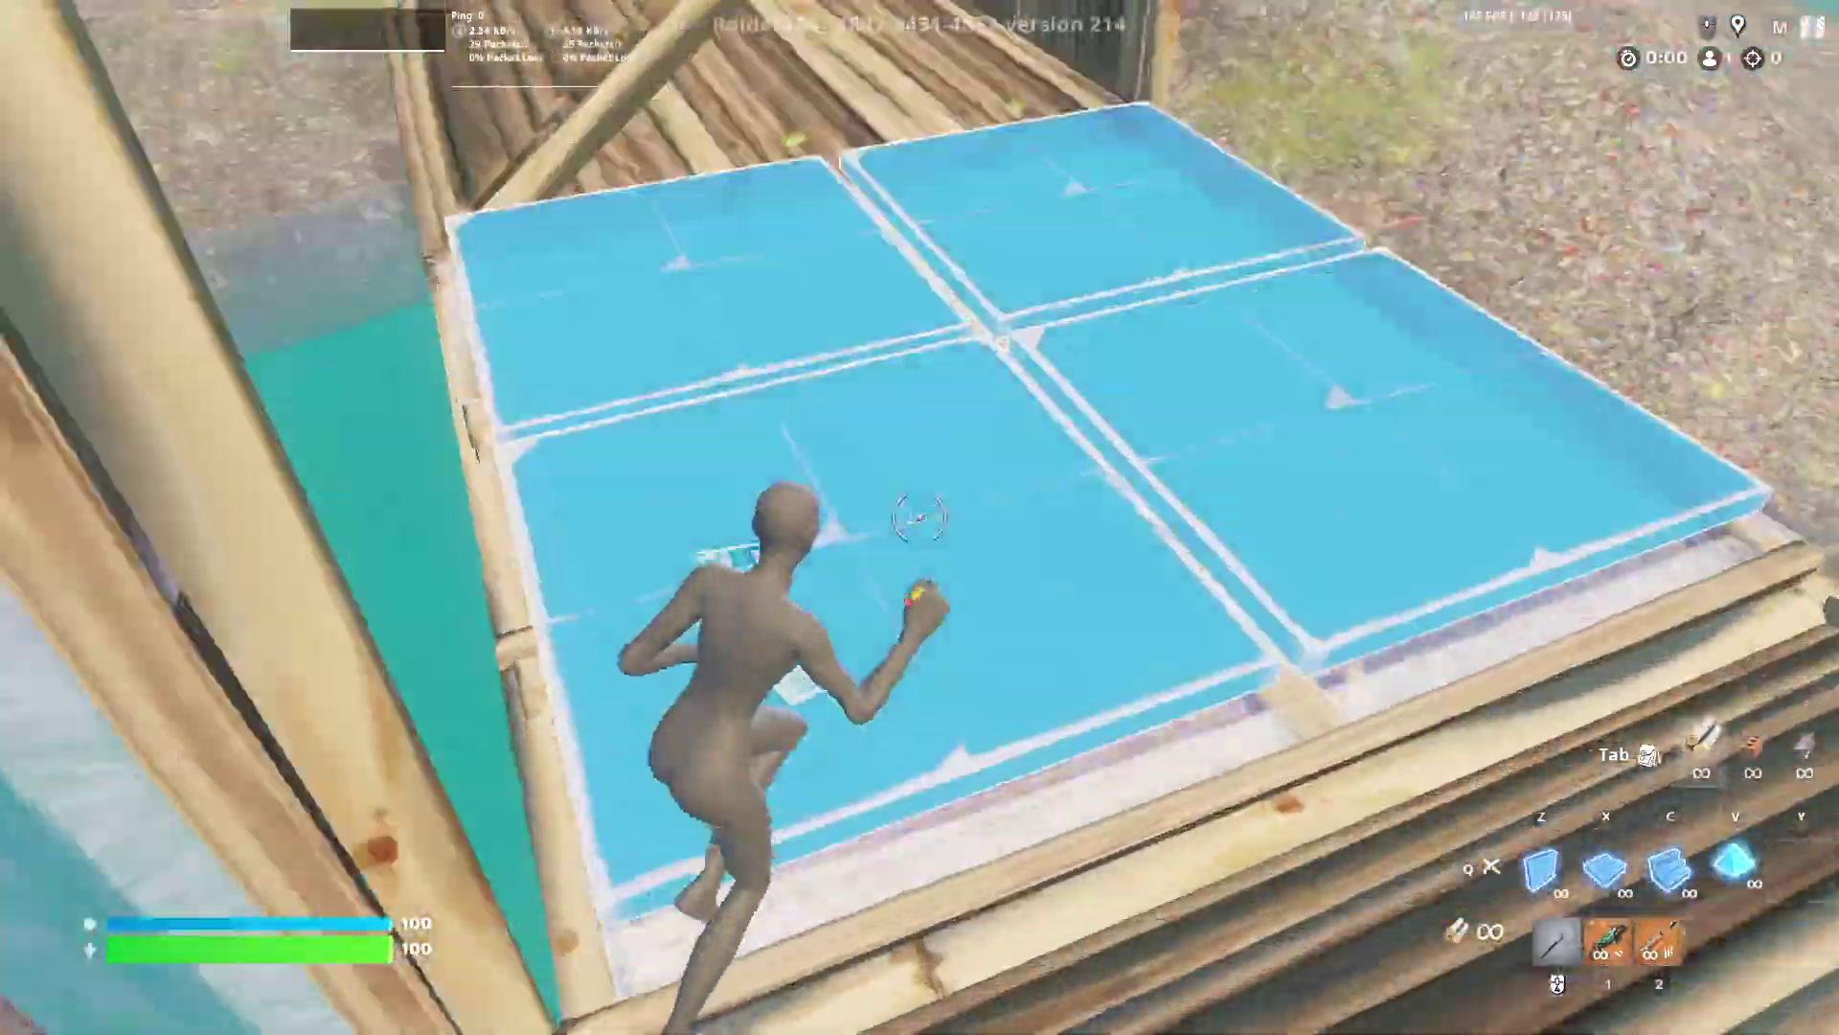
- Place a wall over the water, swing the pickaxe, switch weapons, and open the game menu
key(w)
click(920, 518)
key(1)
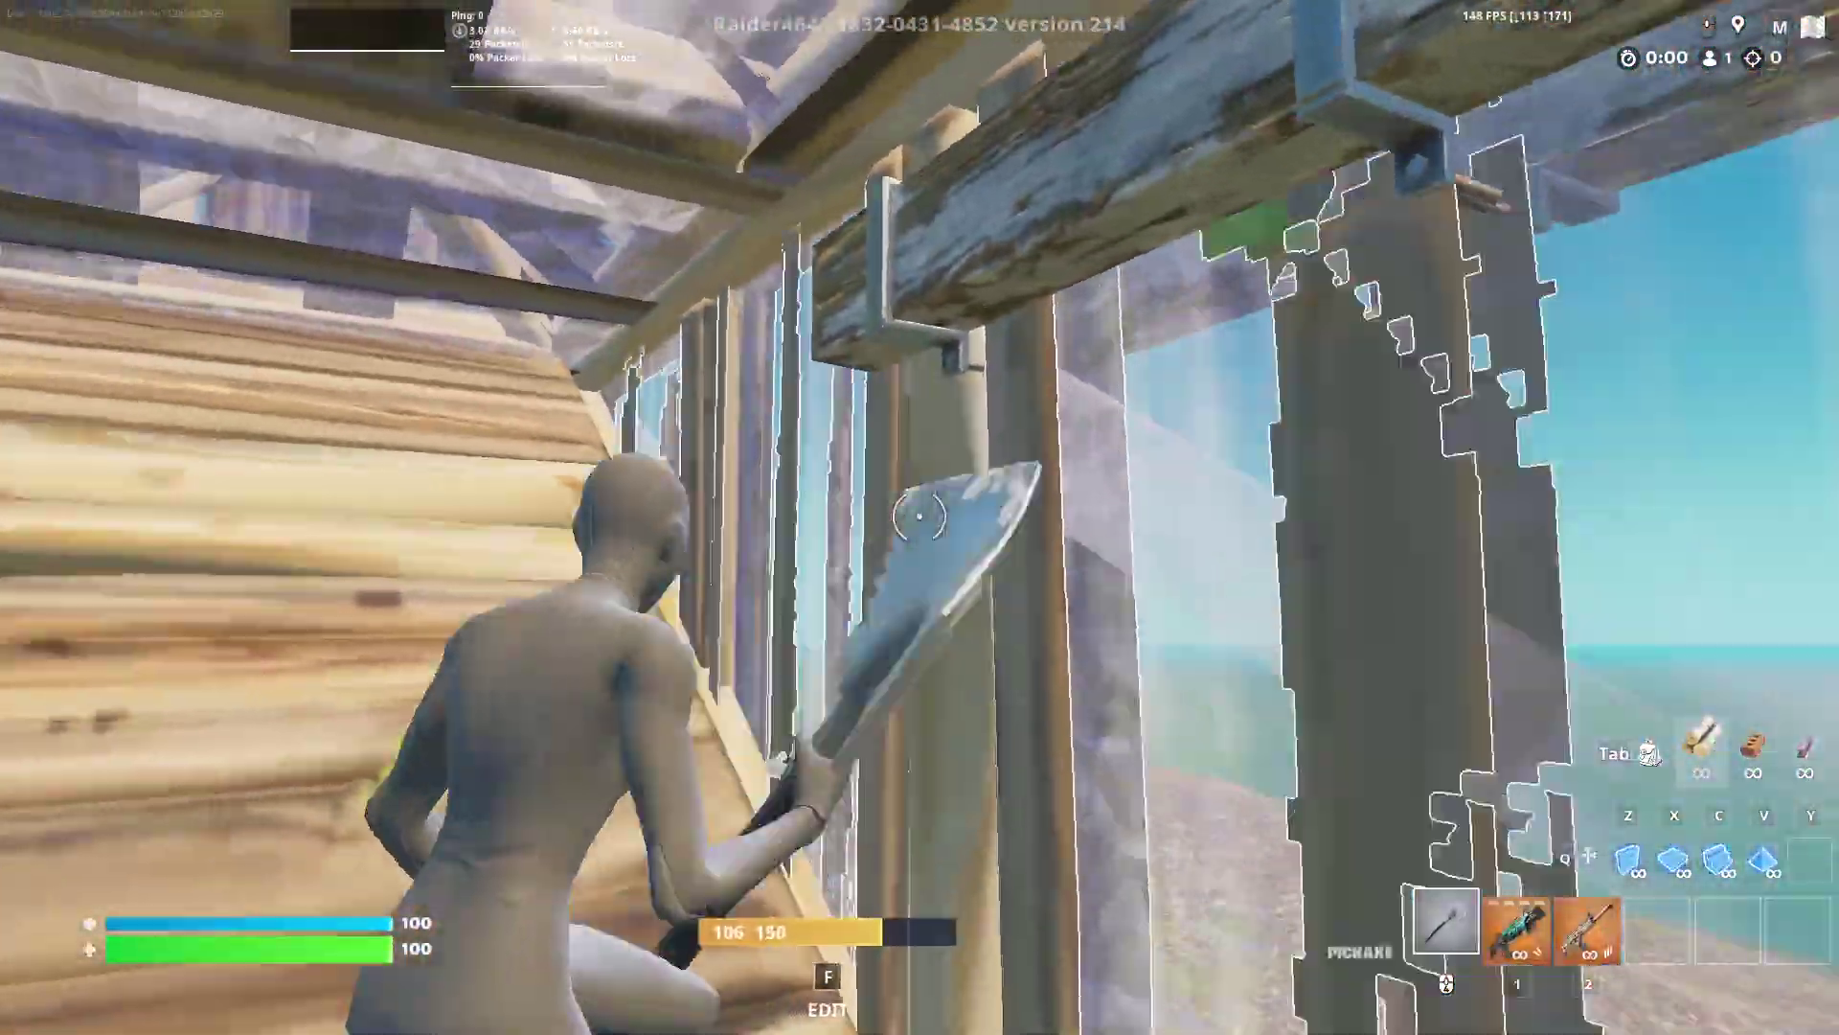
key(q)
click(920, 517)
key(2)
key(Escape)
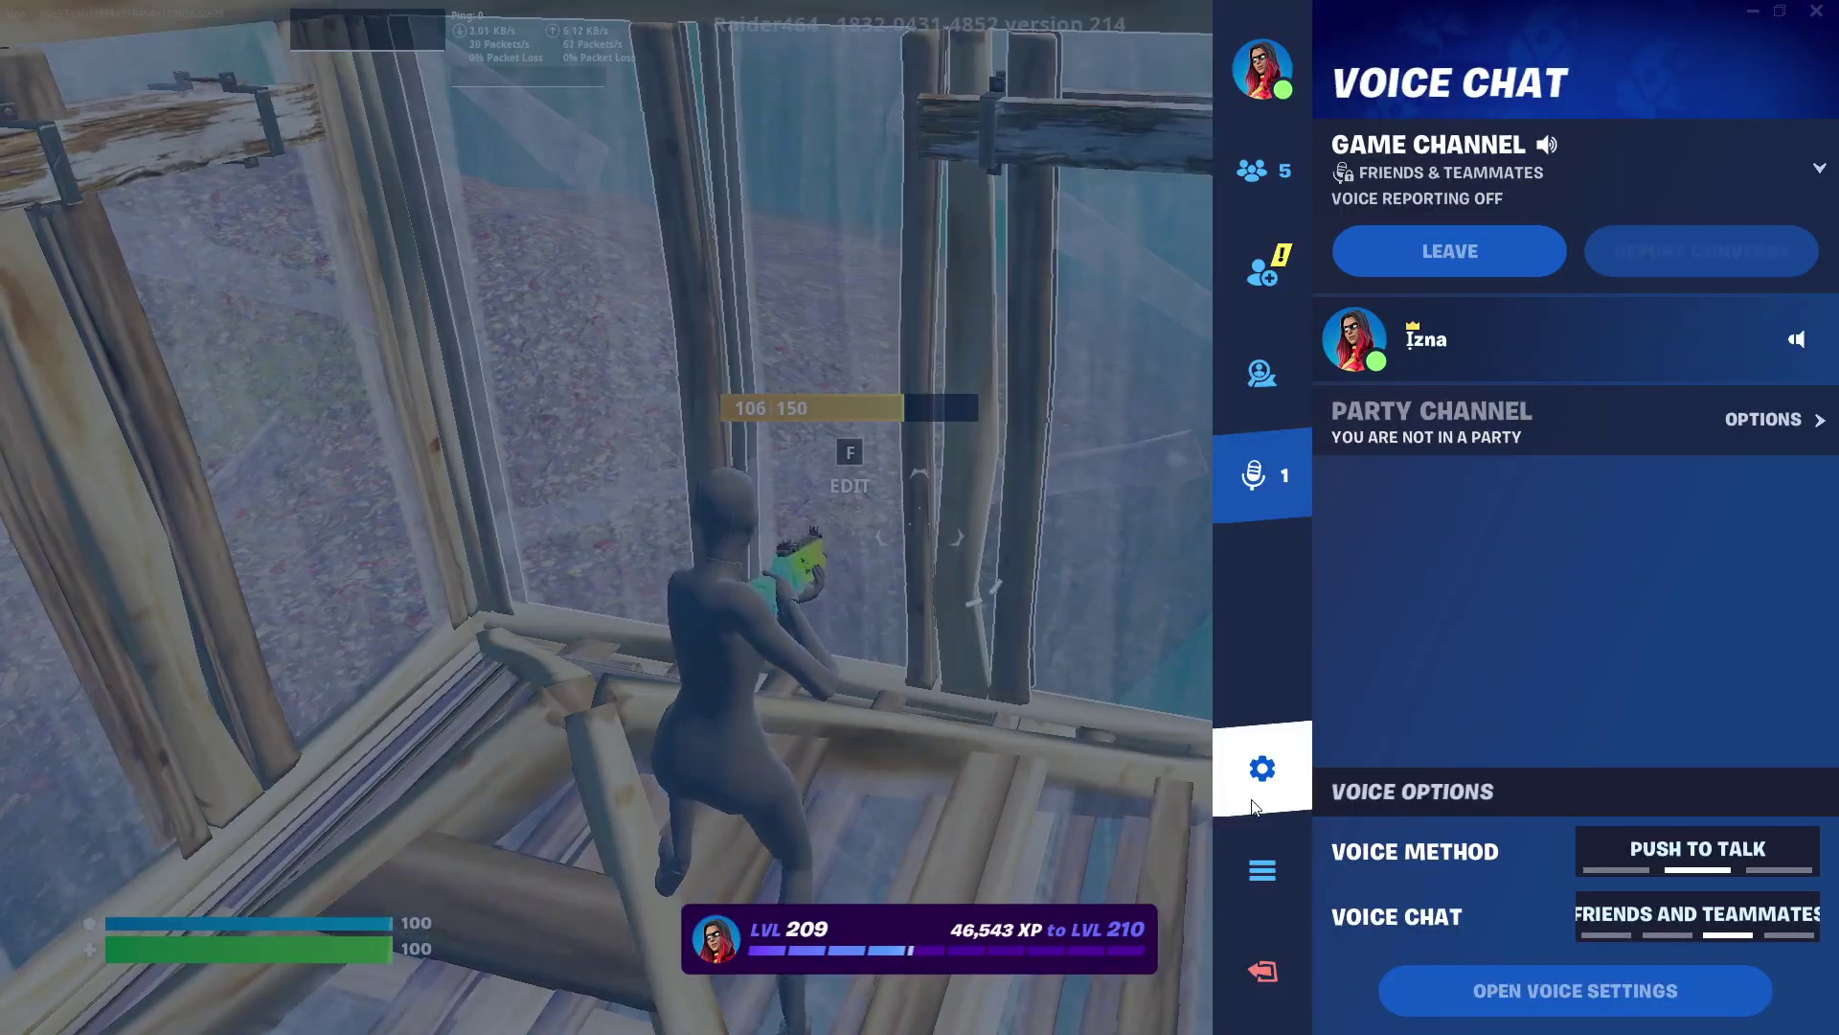
- Open the video settings and set 3D Resolution to 45%
click(691, 47)
scroll(719, 379, down, 3)
scroll(748, 432, down, 3)
scroll(797, 519, down, 3)
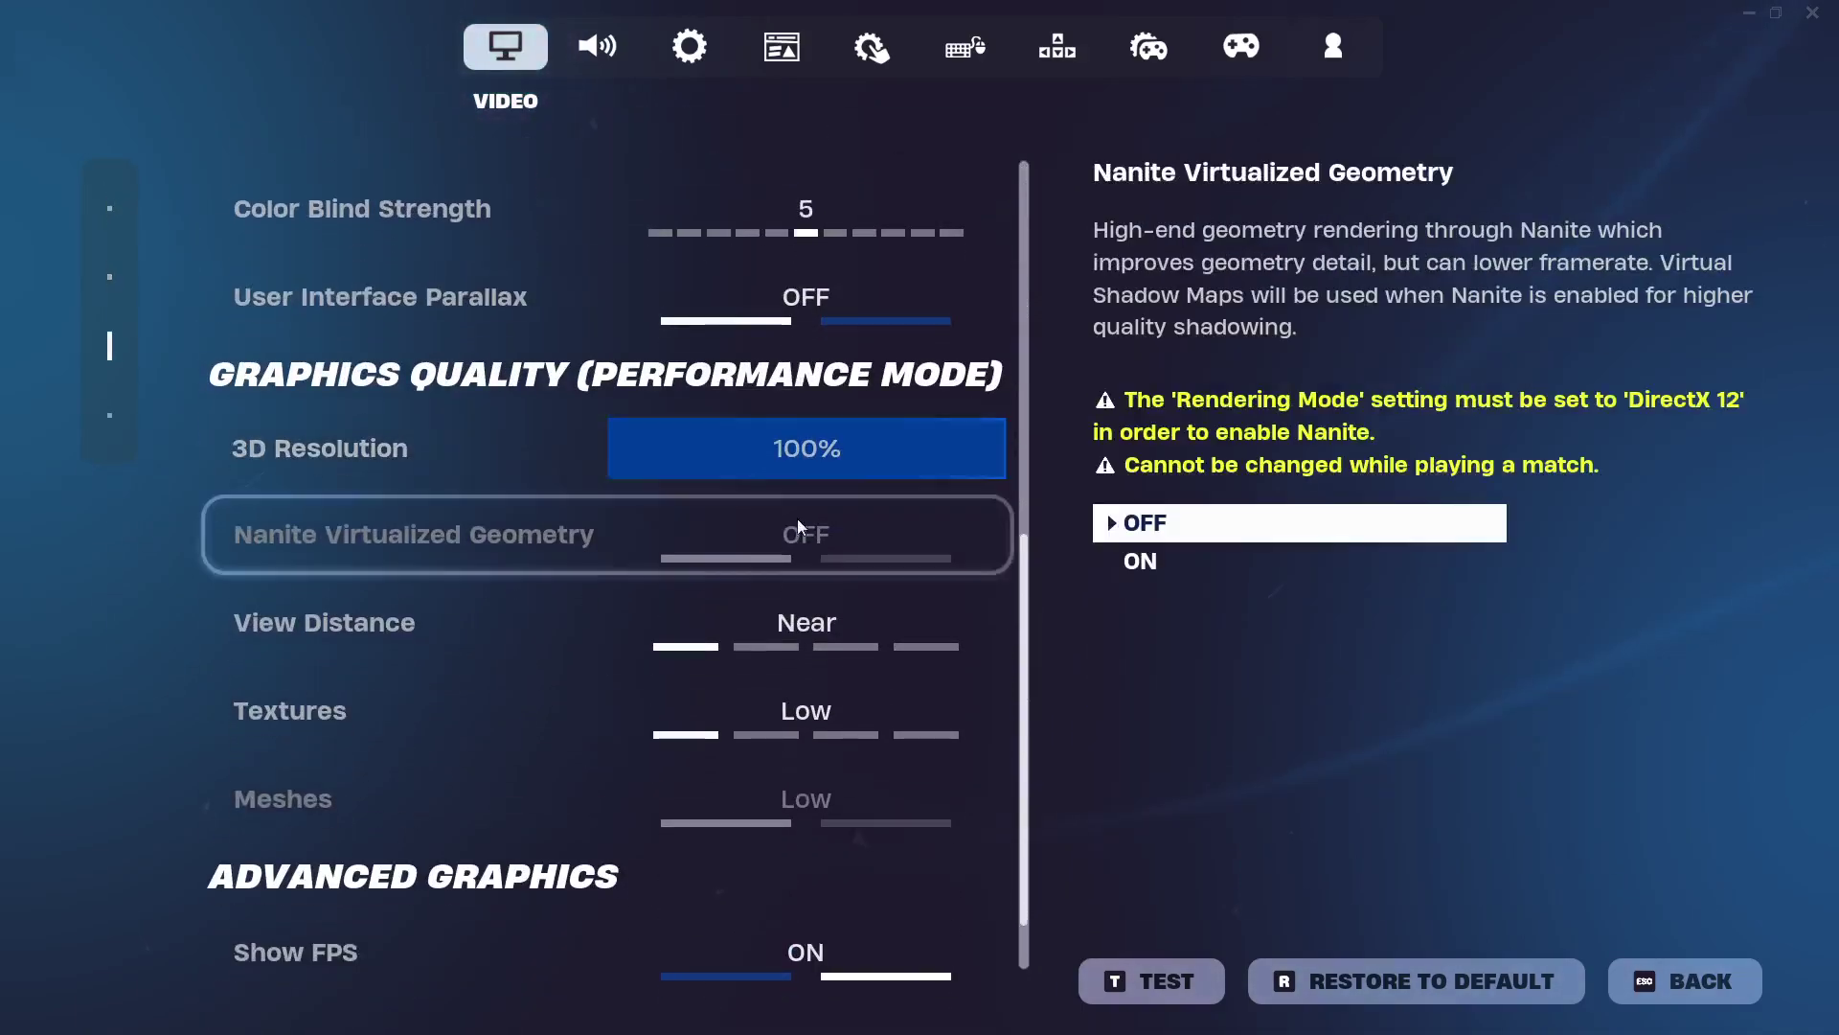
click(825, 420)
drag(825, 412, 785, 411)
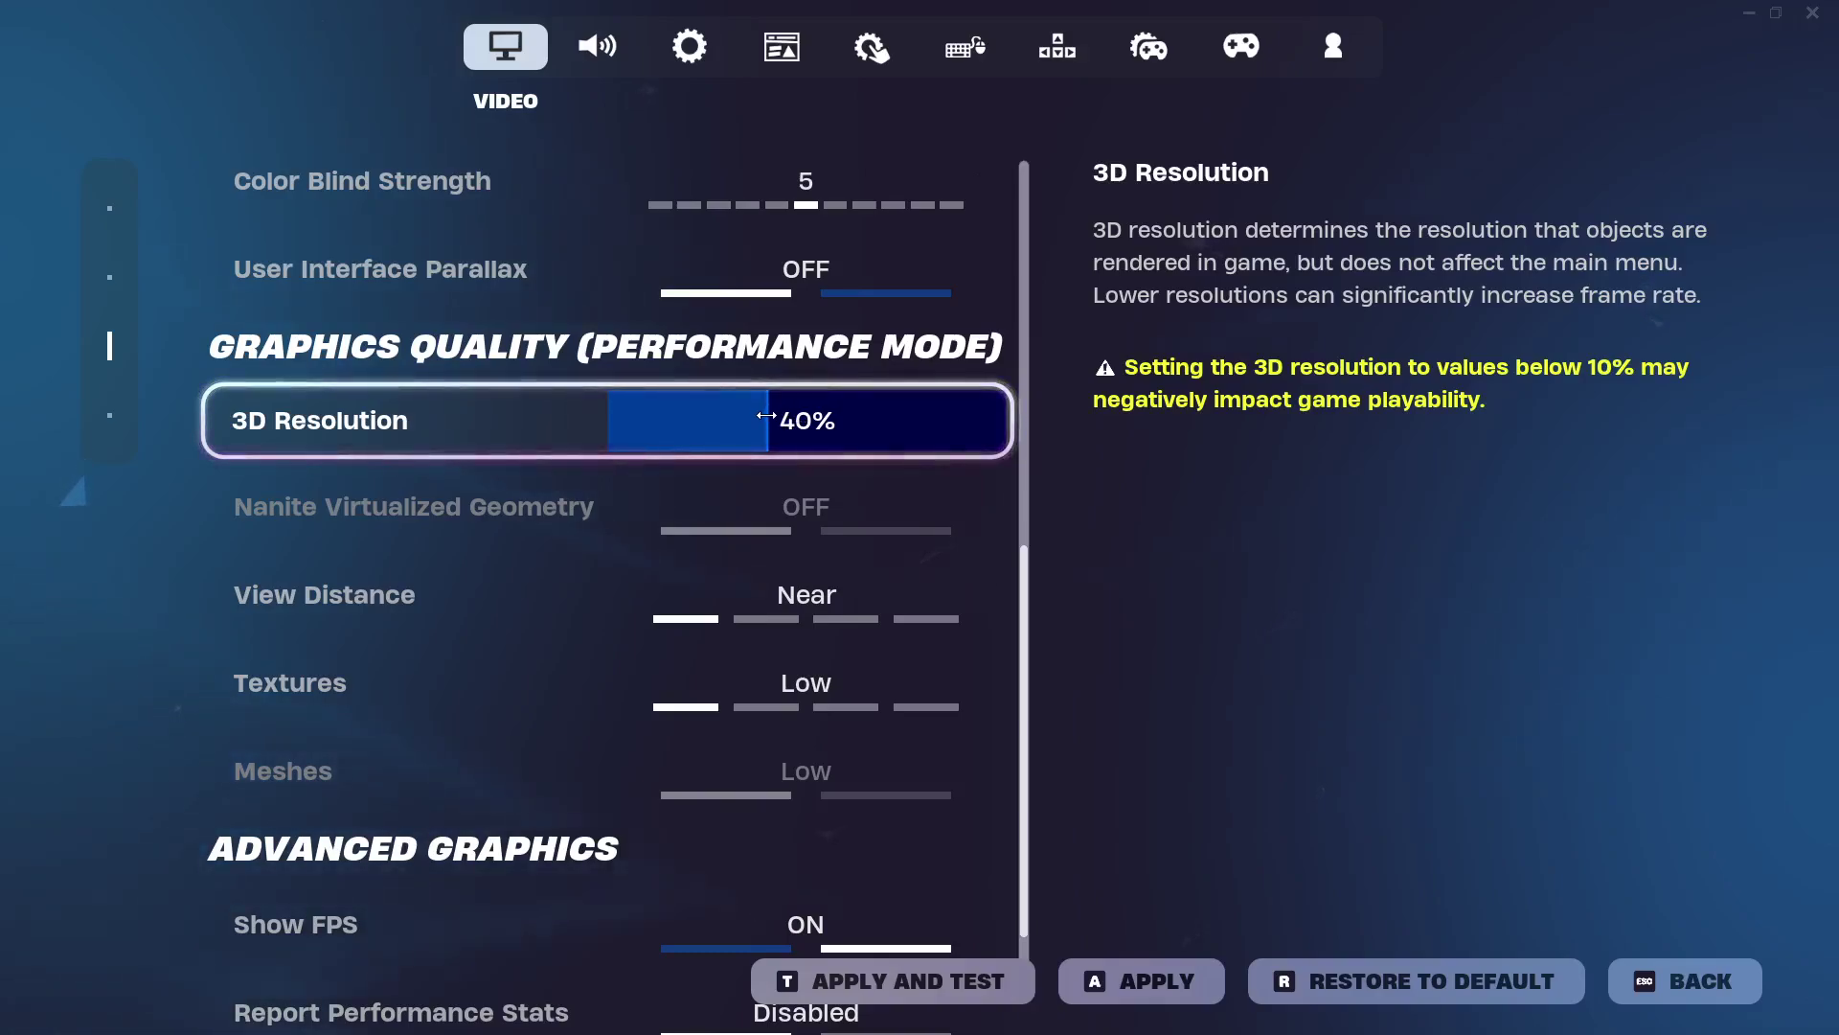
drag(769, 412, 788, 417)
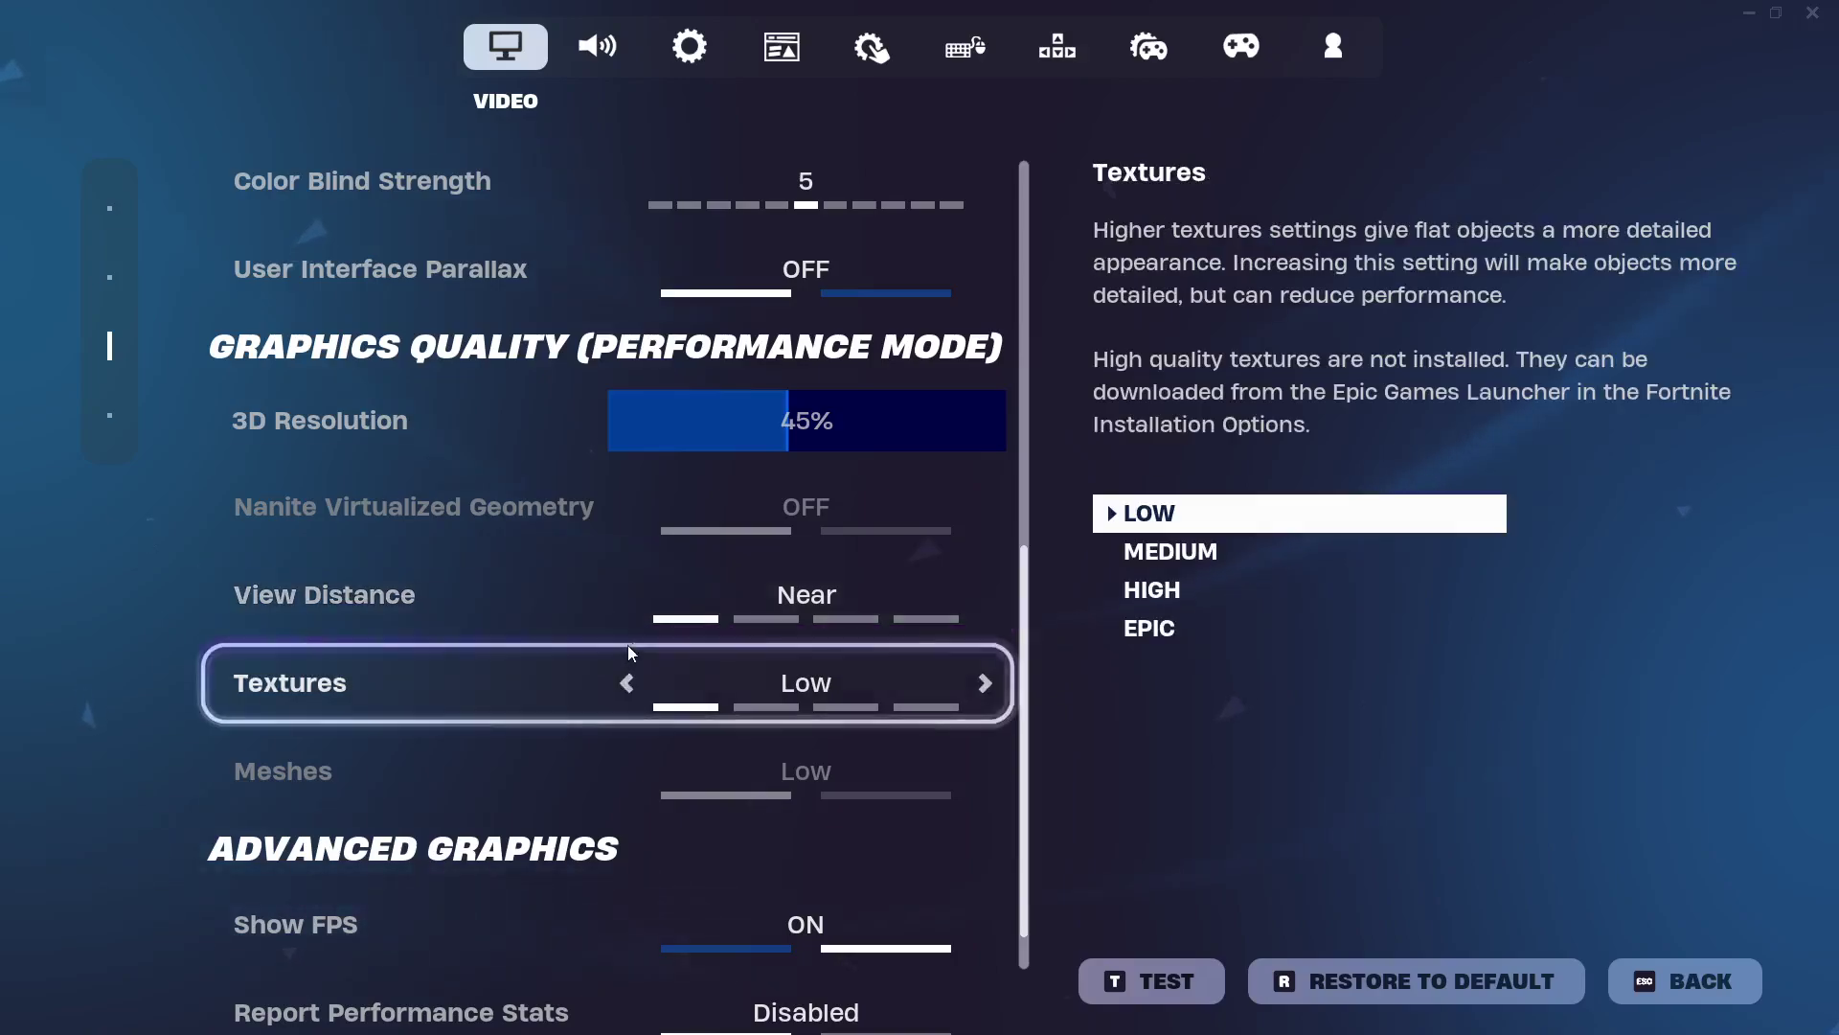
- Set View Distance back to Near and return to the game
click(981, 595)
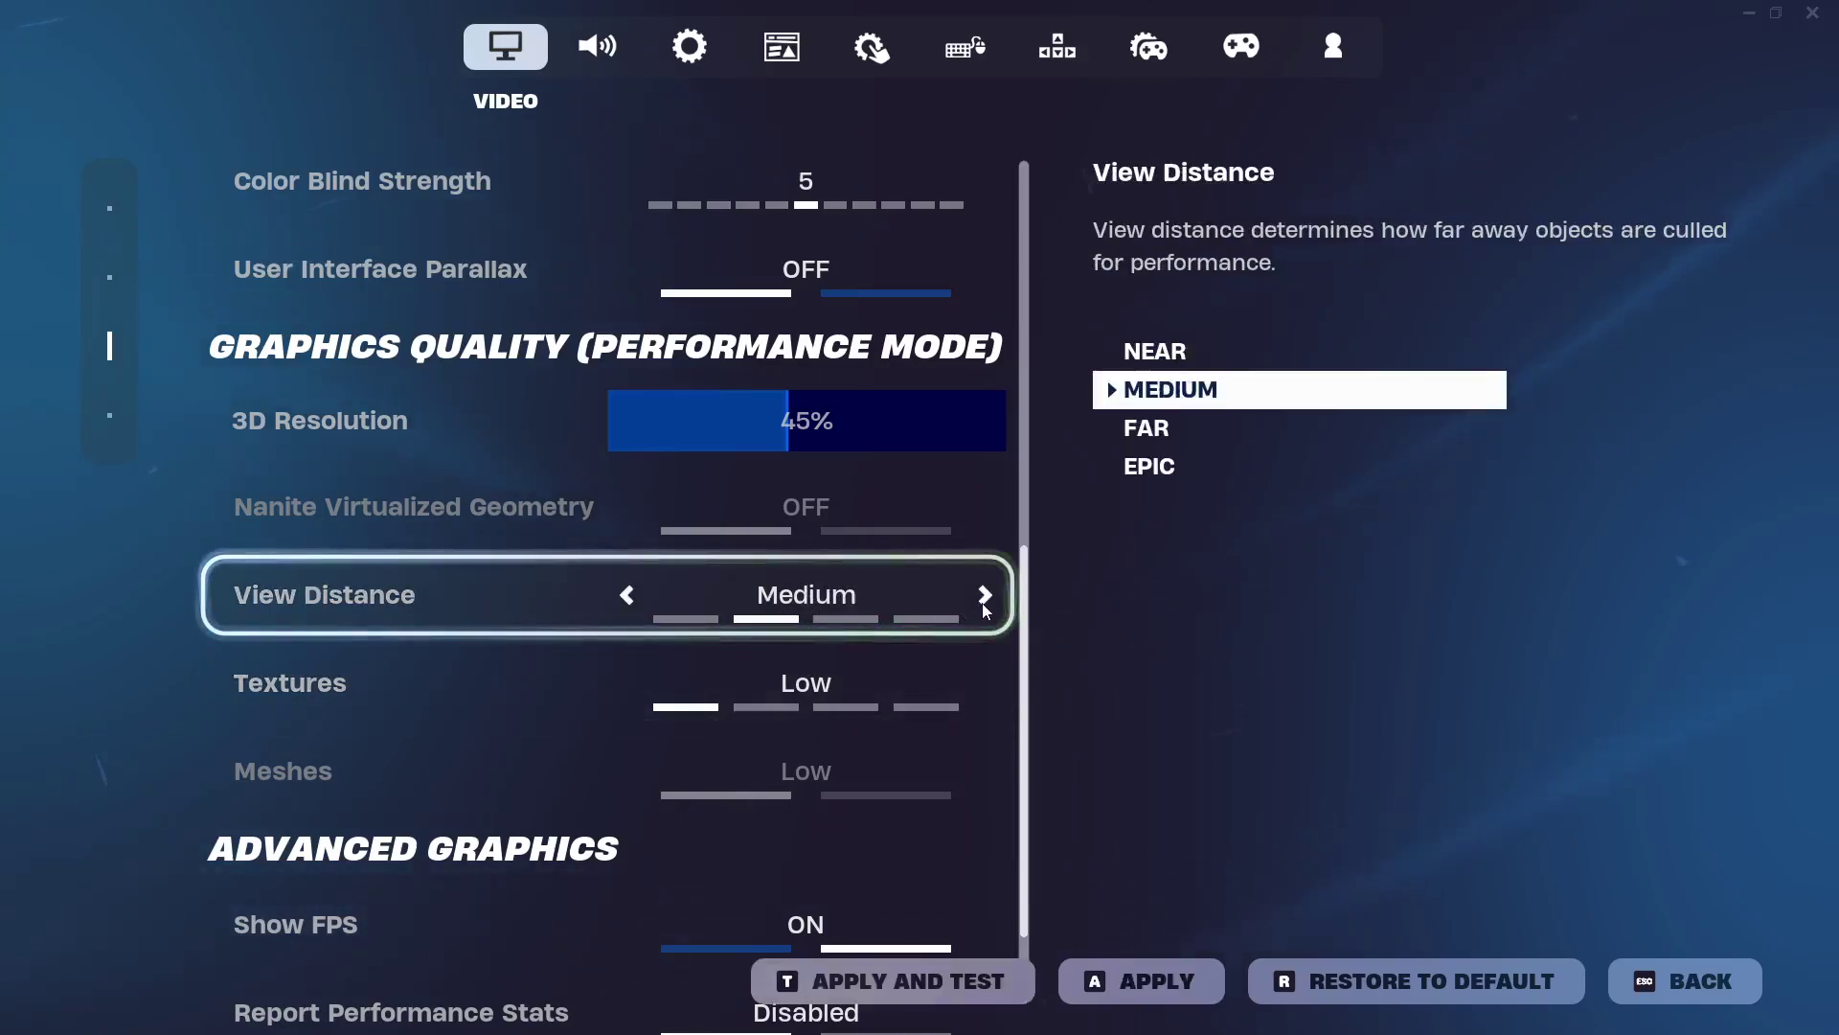
click(628, 596)
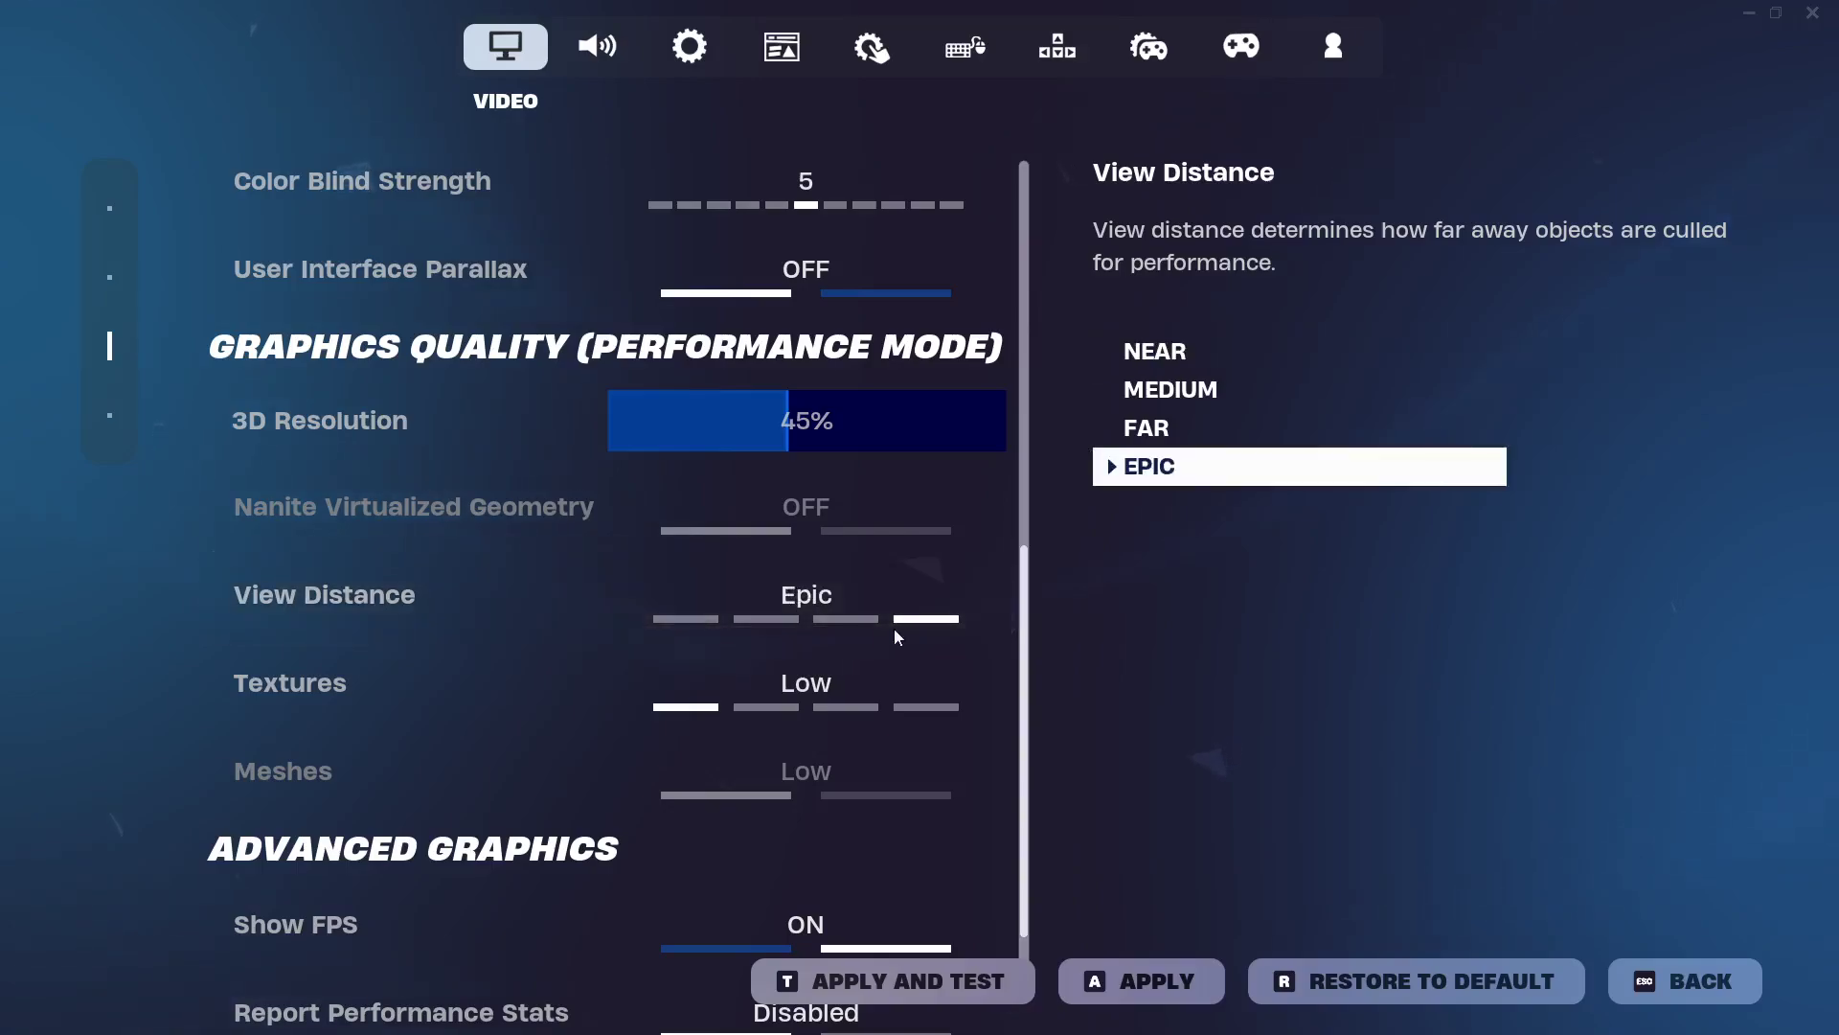
click(981, 596)
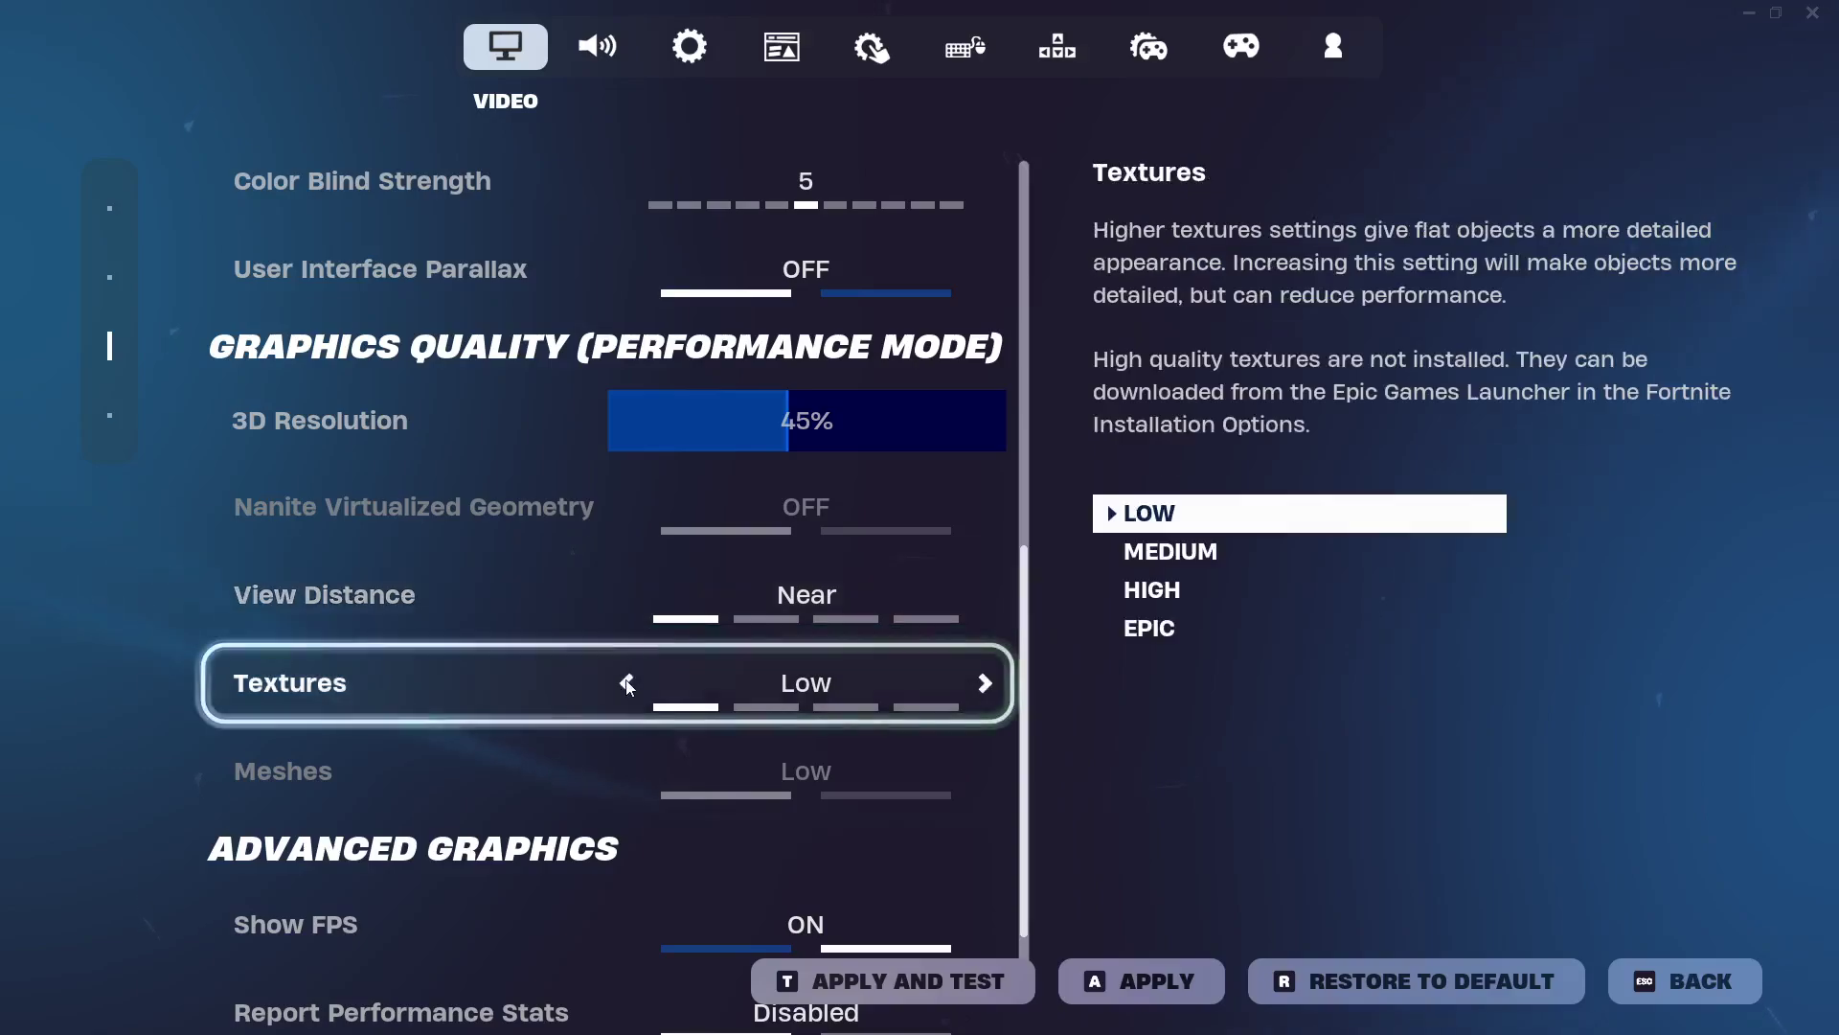
scroll(751, 675, down, 1)
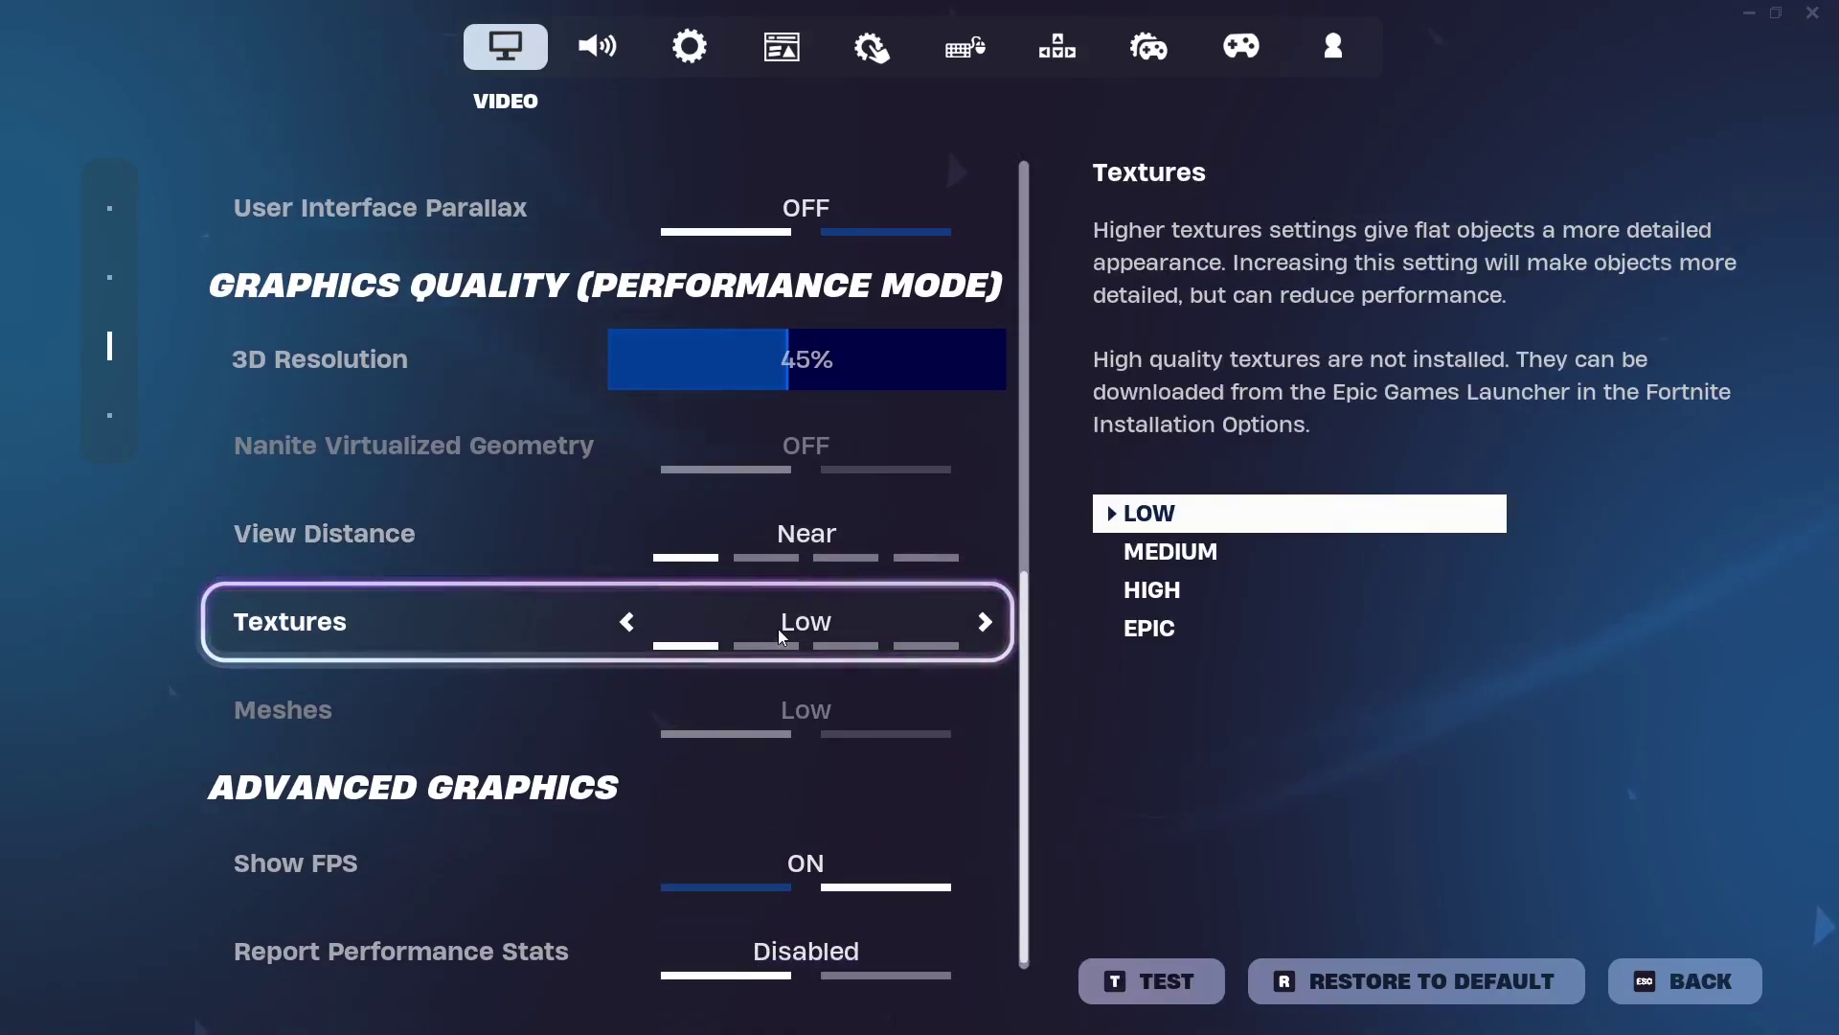
key(t)
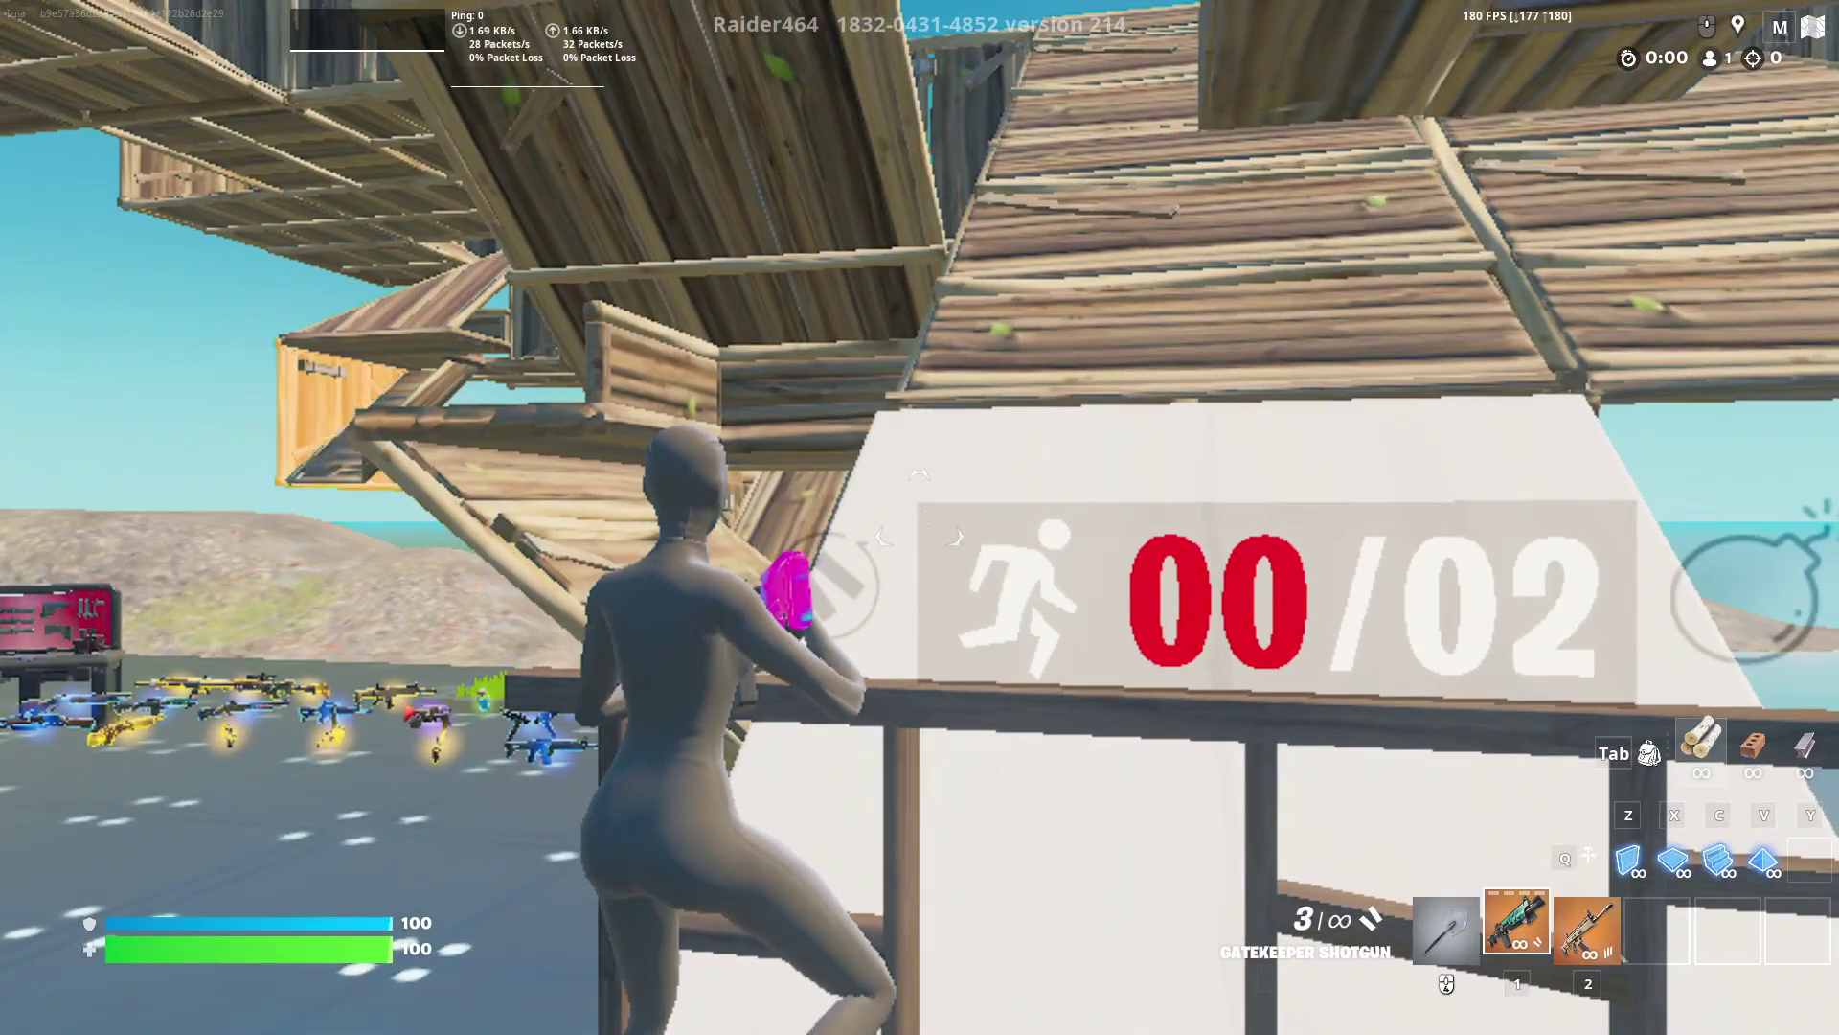
- Open and close the inventory, then Alt+Tab away from Fortnite to OBS Studio
key(i)
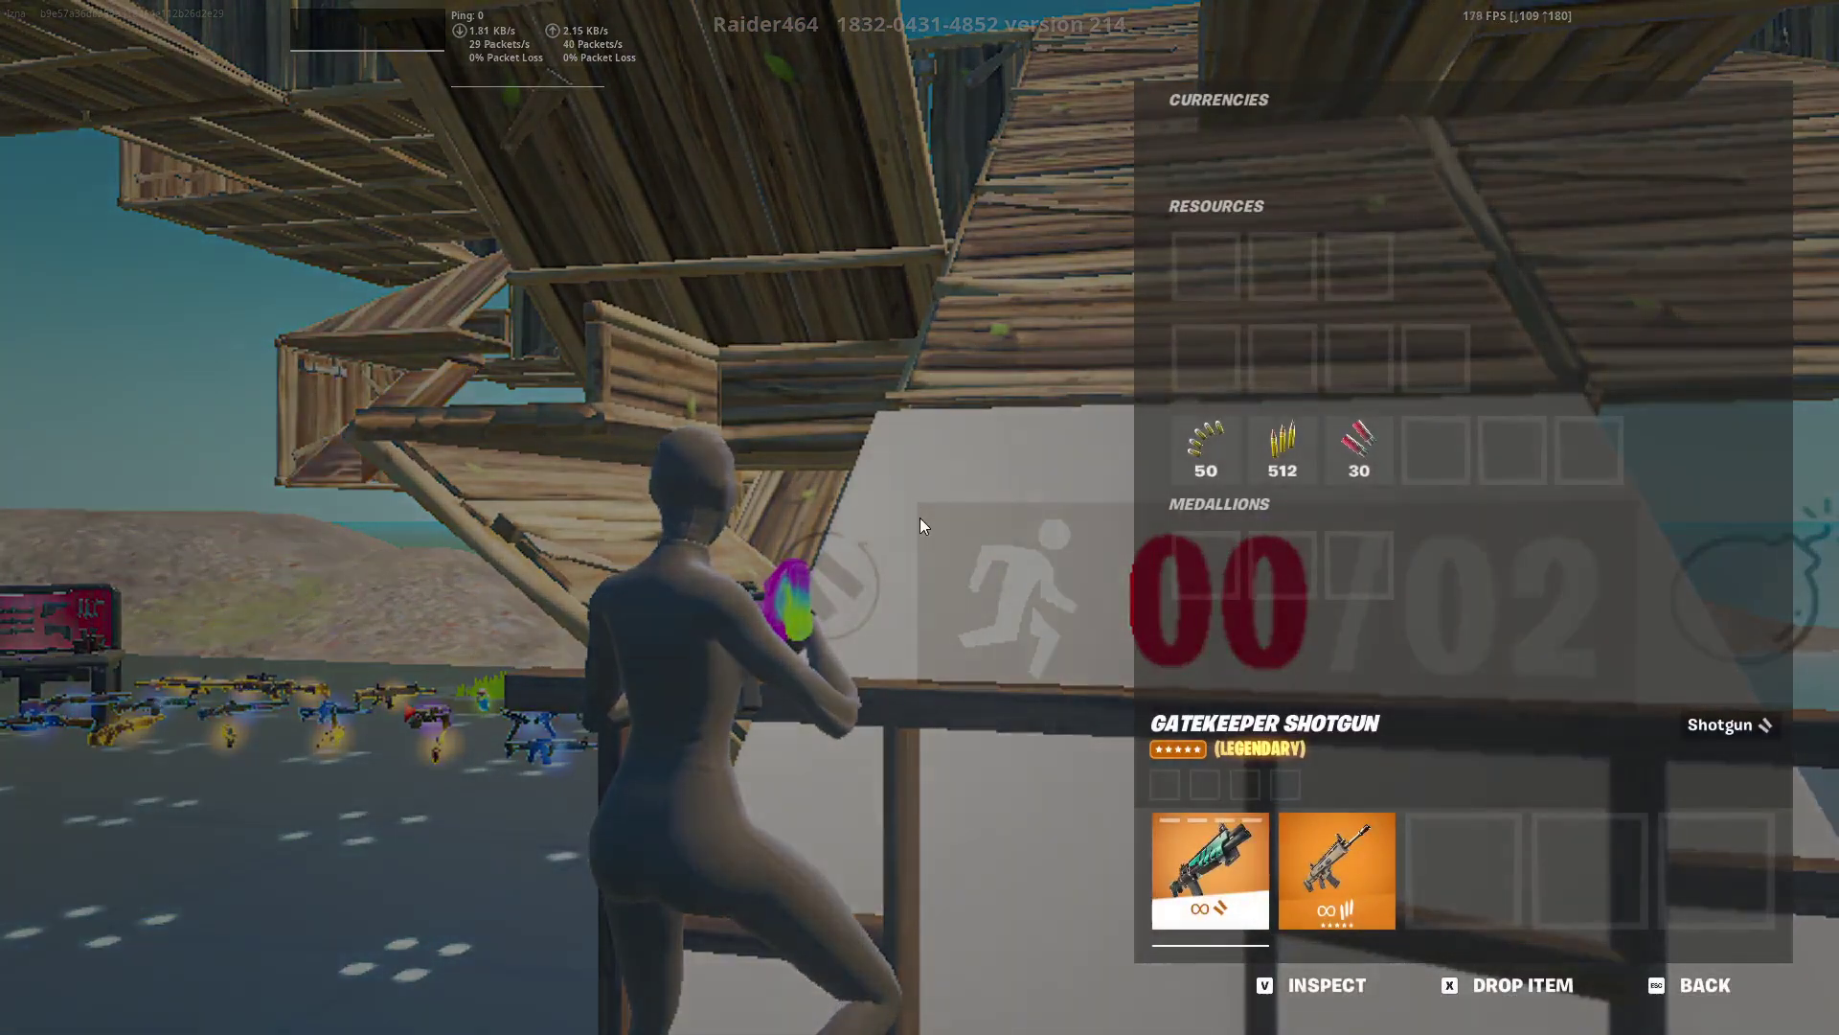
key(Escape)
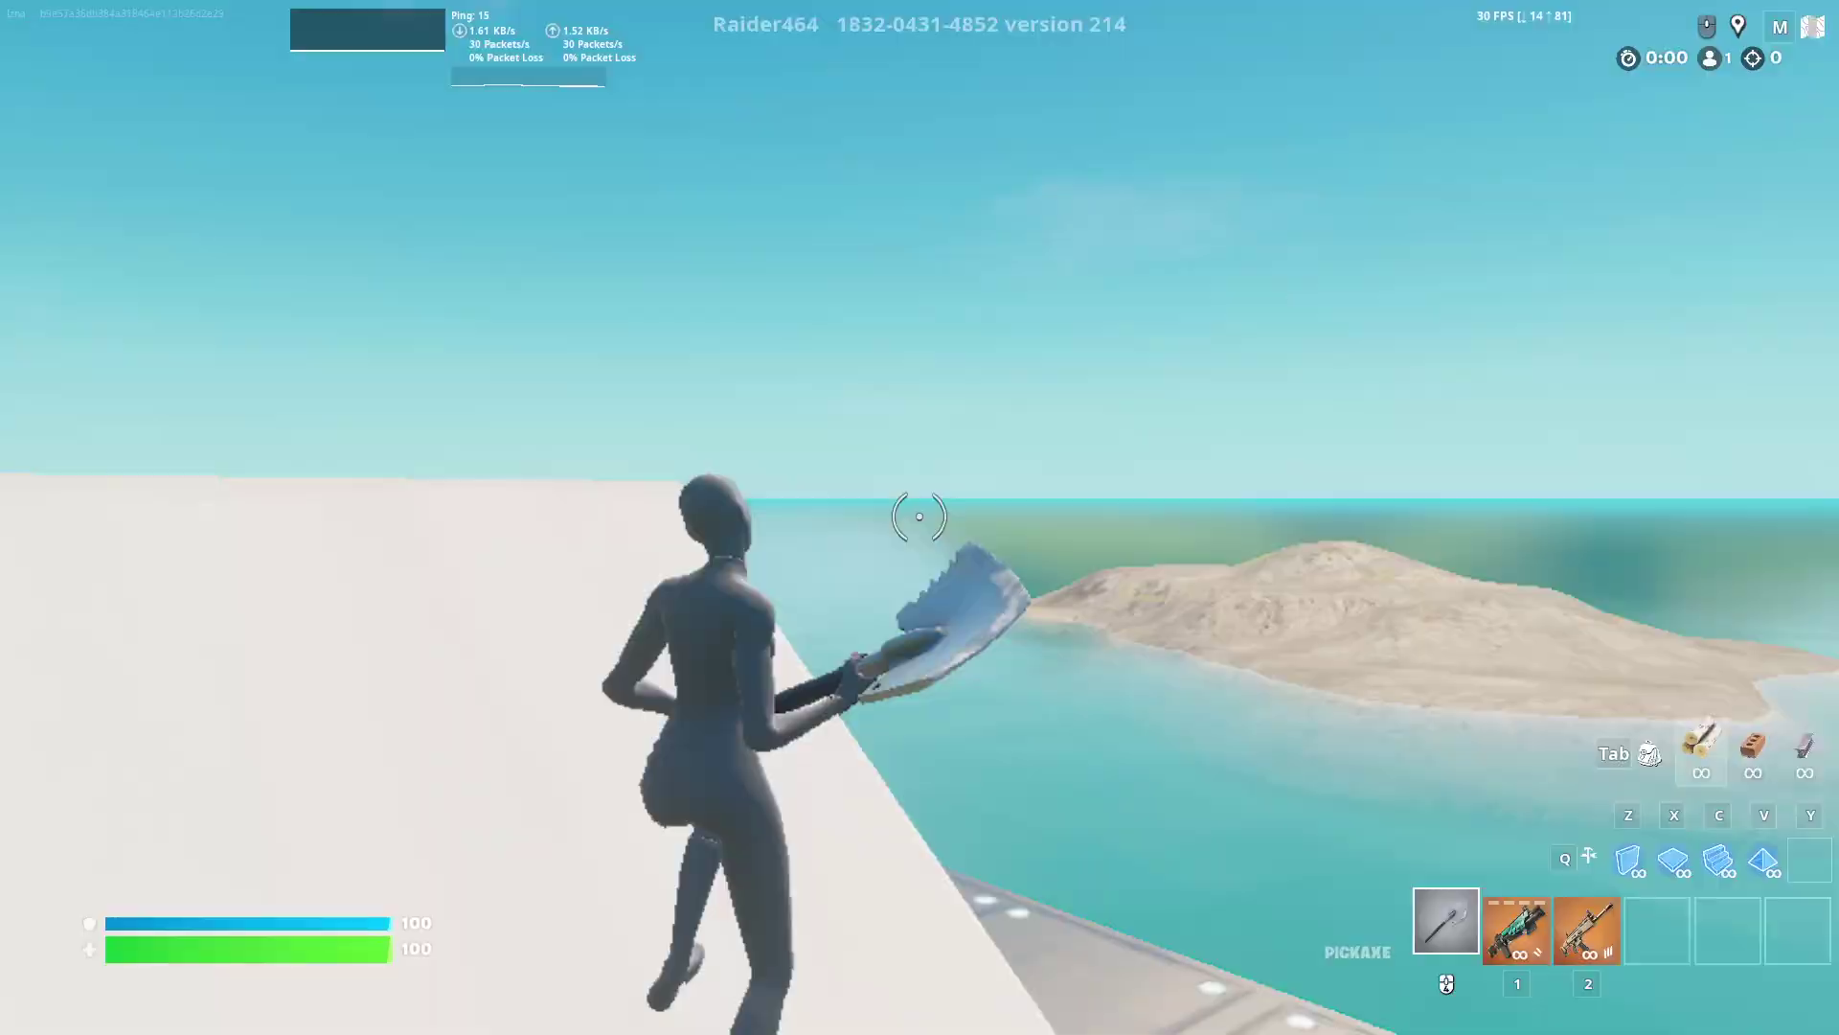
key(alt+Tab)
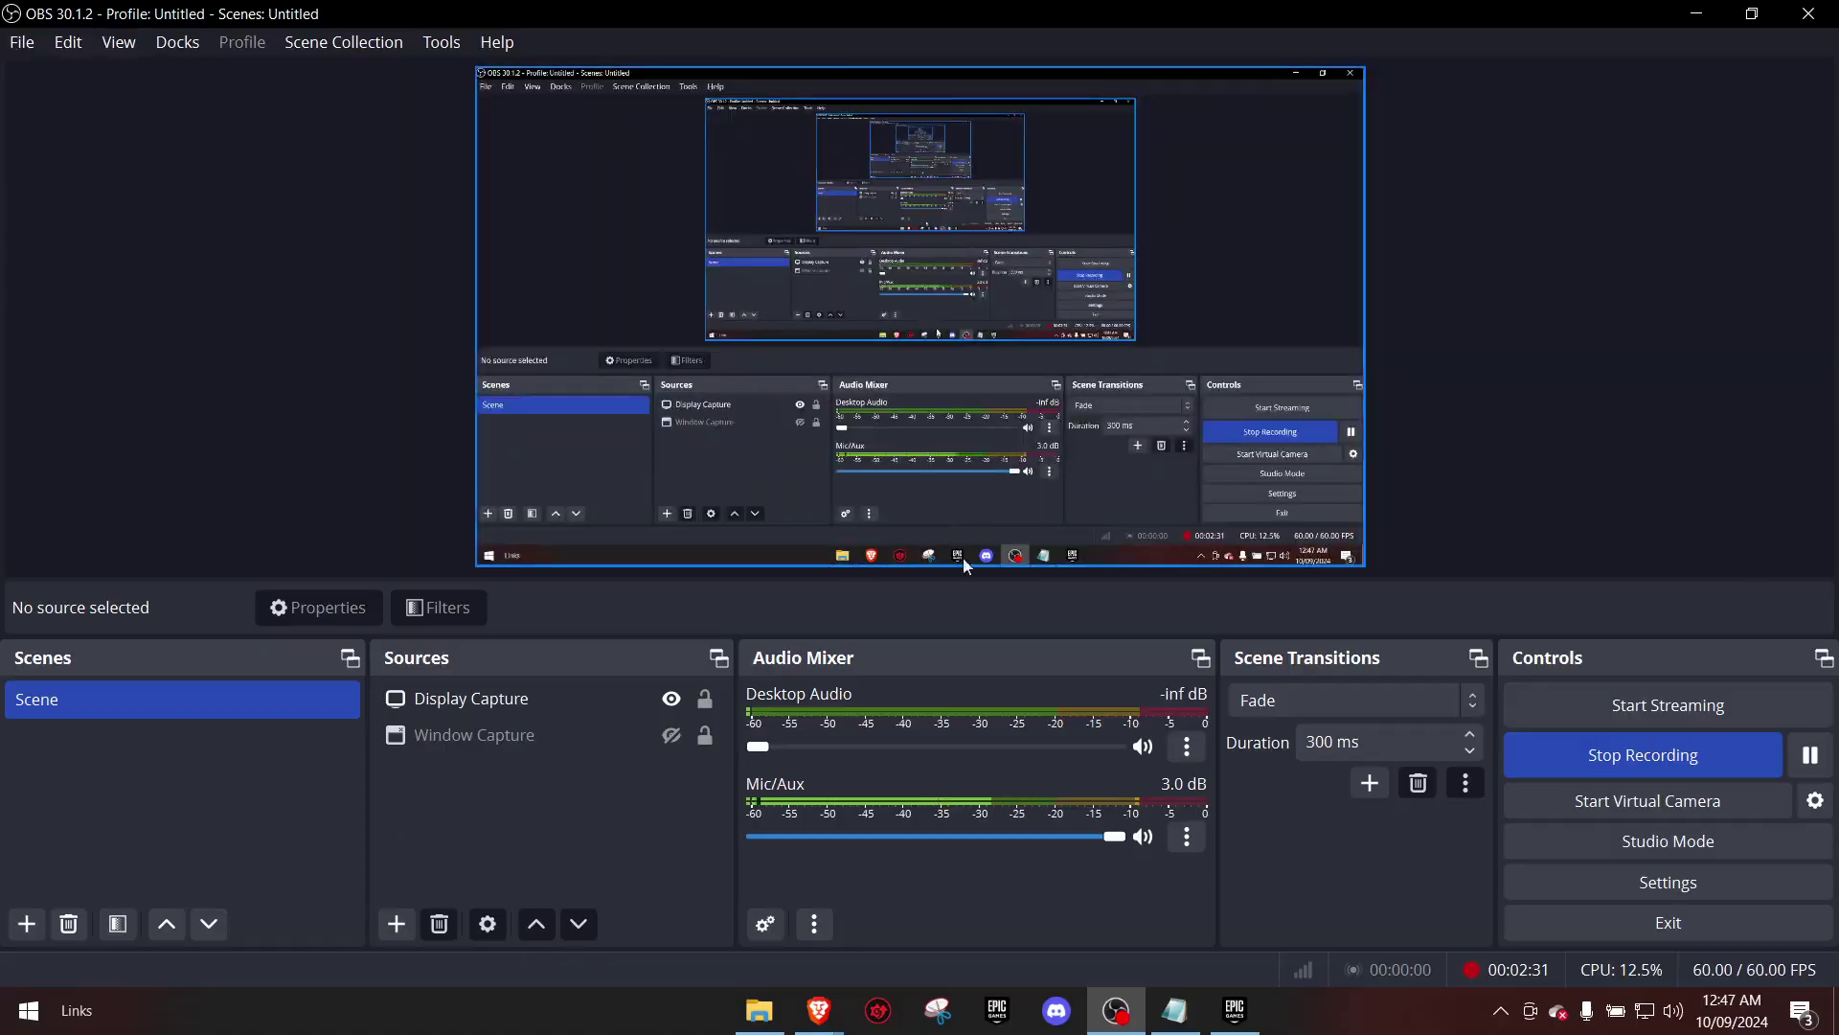
- Bring up Epic Games Launcher and move between its Unreal Engine, Library and Store sections
click(1233, 1010)
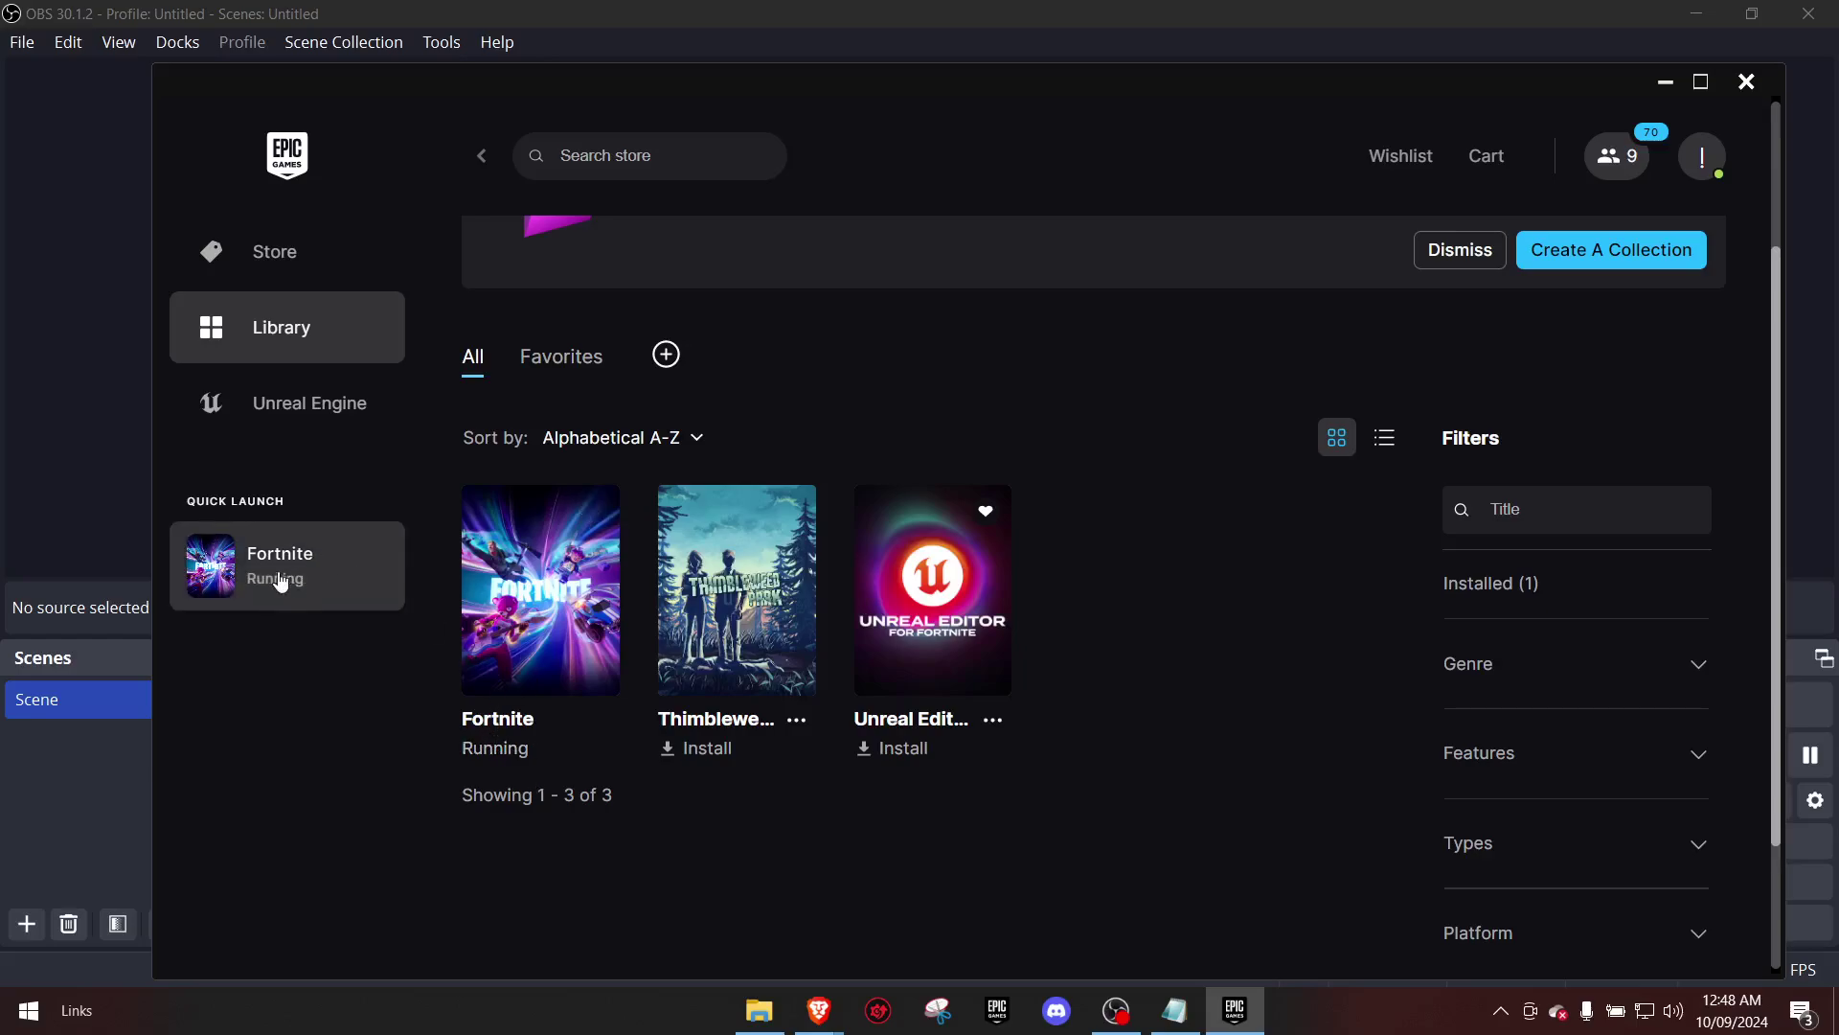
click(277, 411)
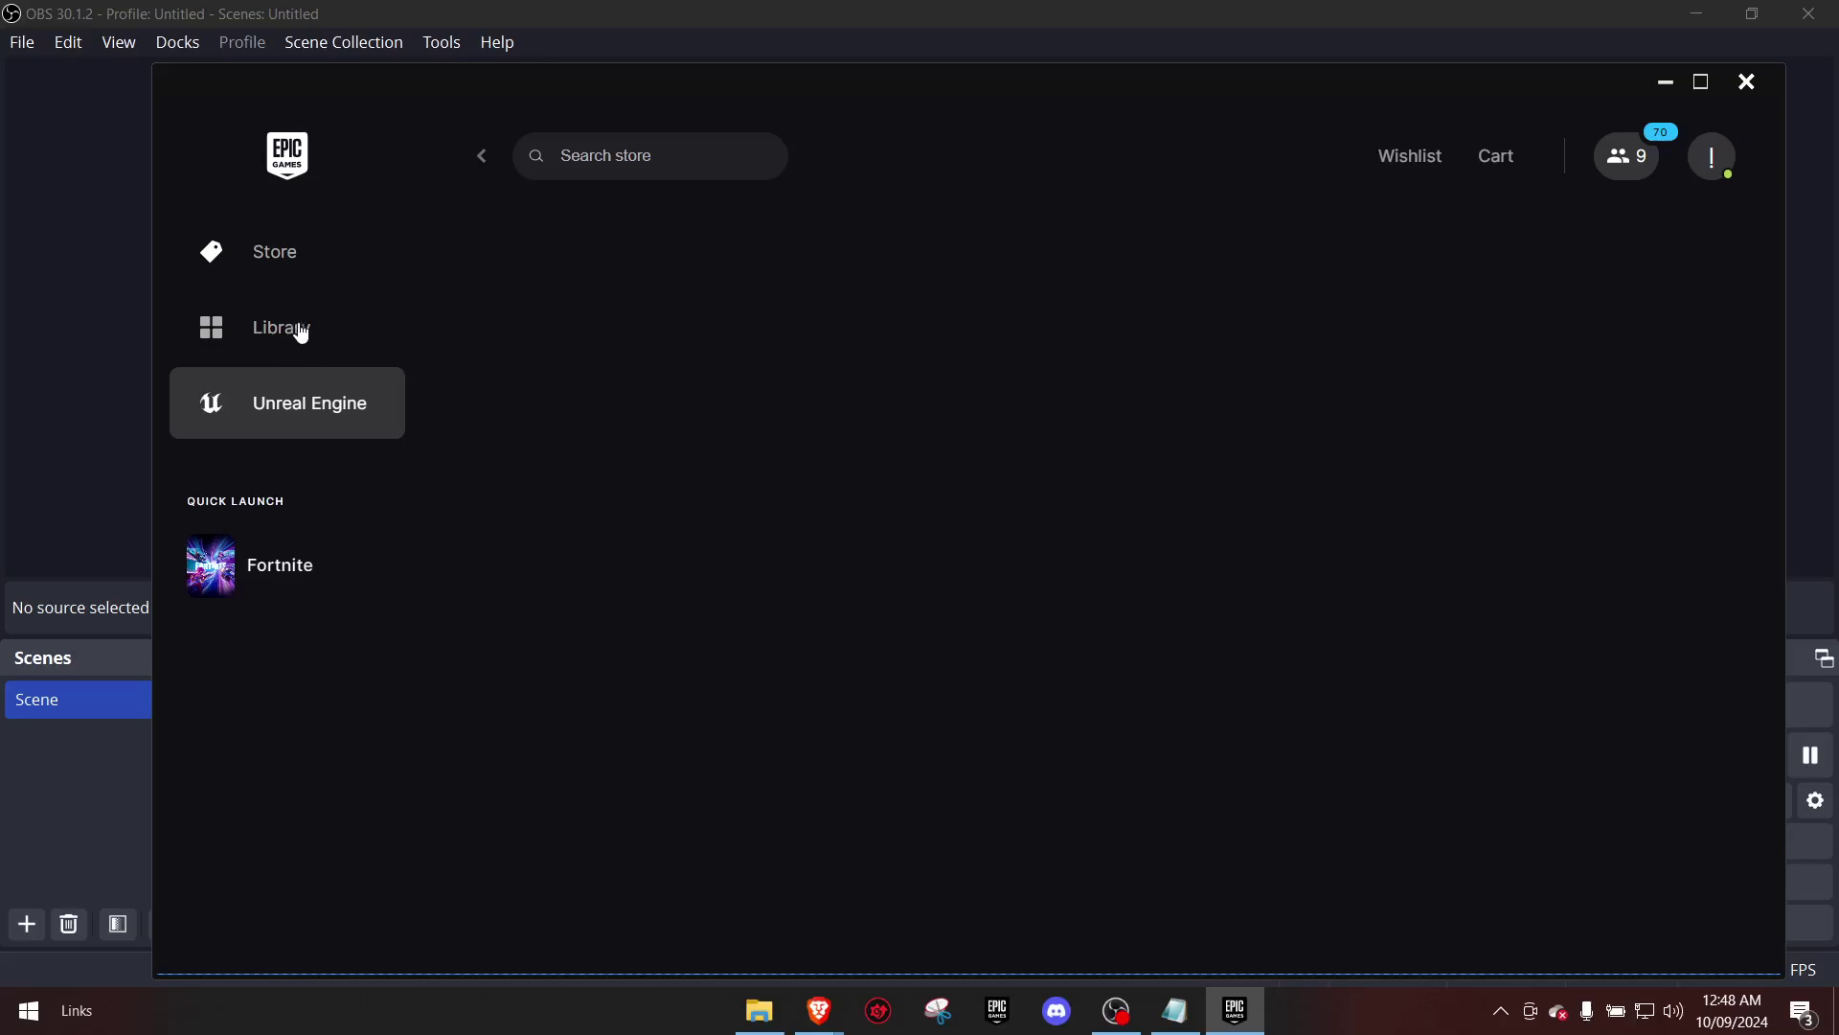
click(280, 329)
click(308, 405)
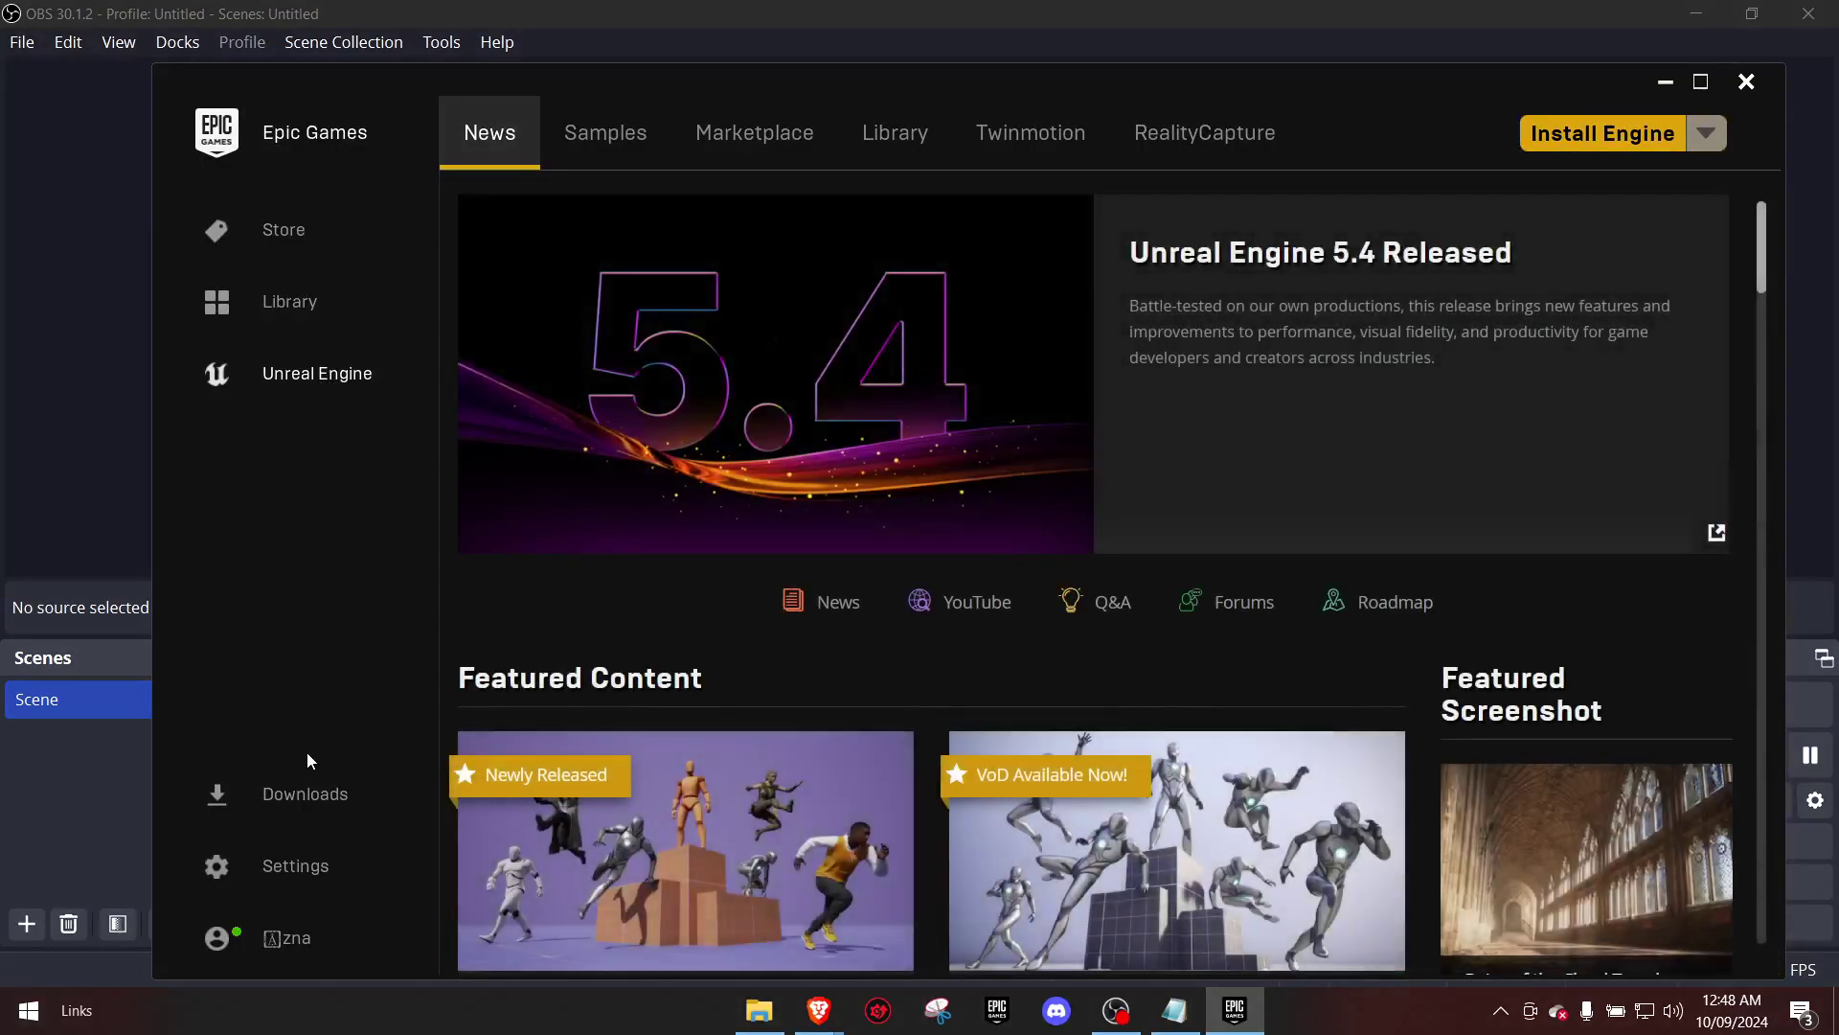
click(281, 239)
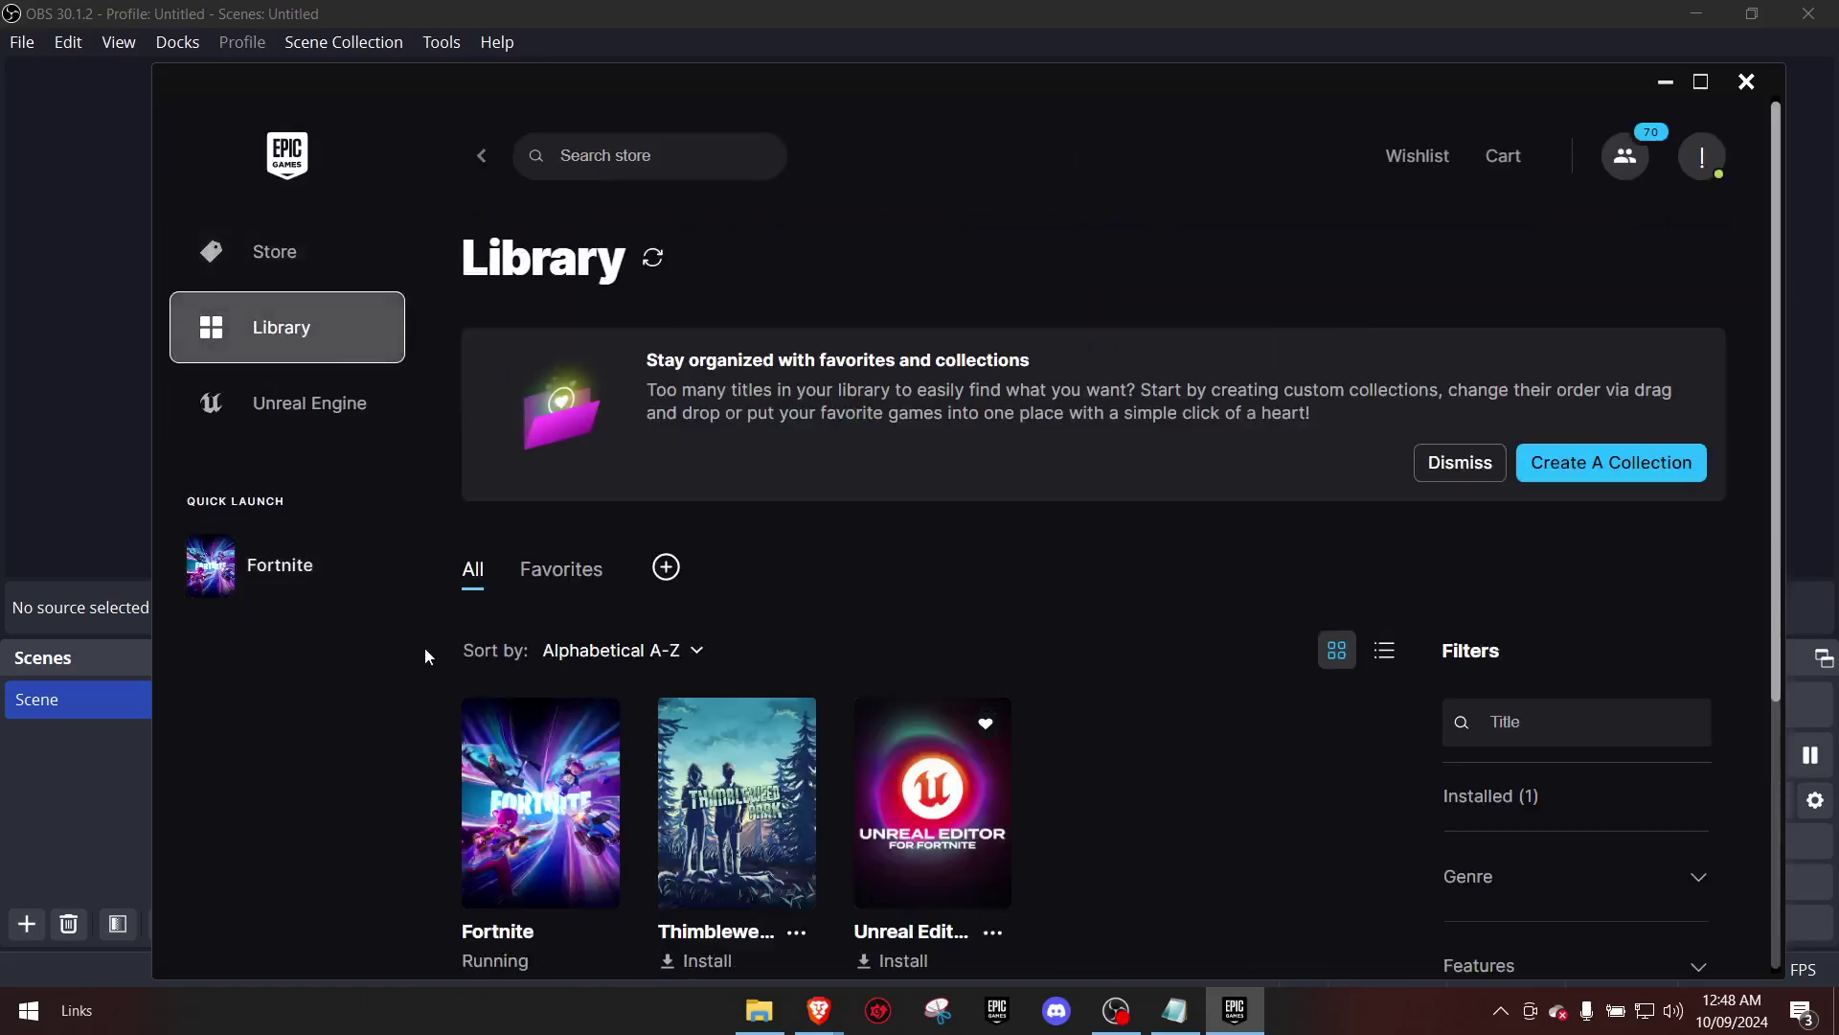
scroll(593, 834, down, 3)
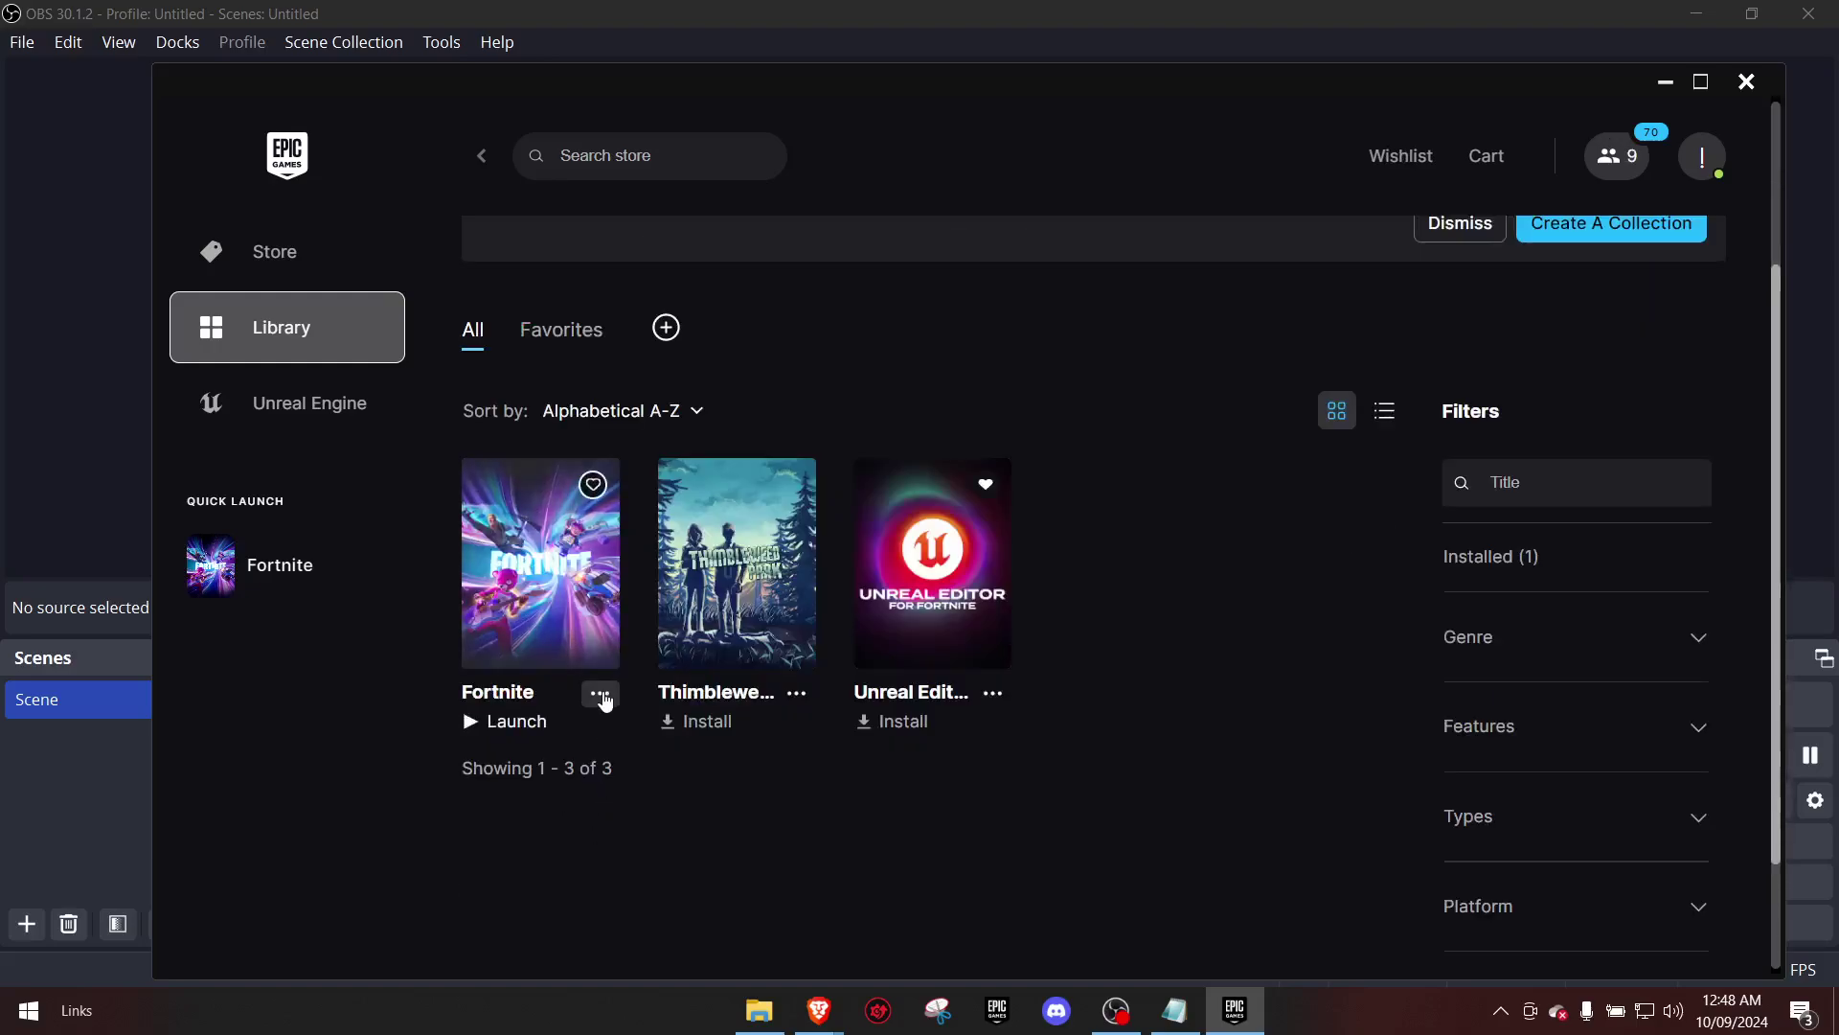
- View Fortnite's Installation Options from its '...' menu, close them, and reopen the menu
click(601, 695)
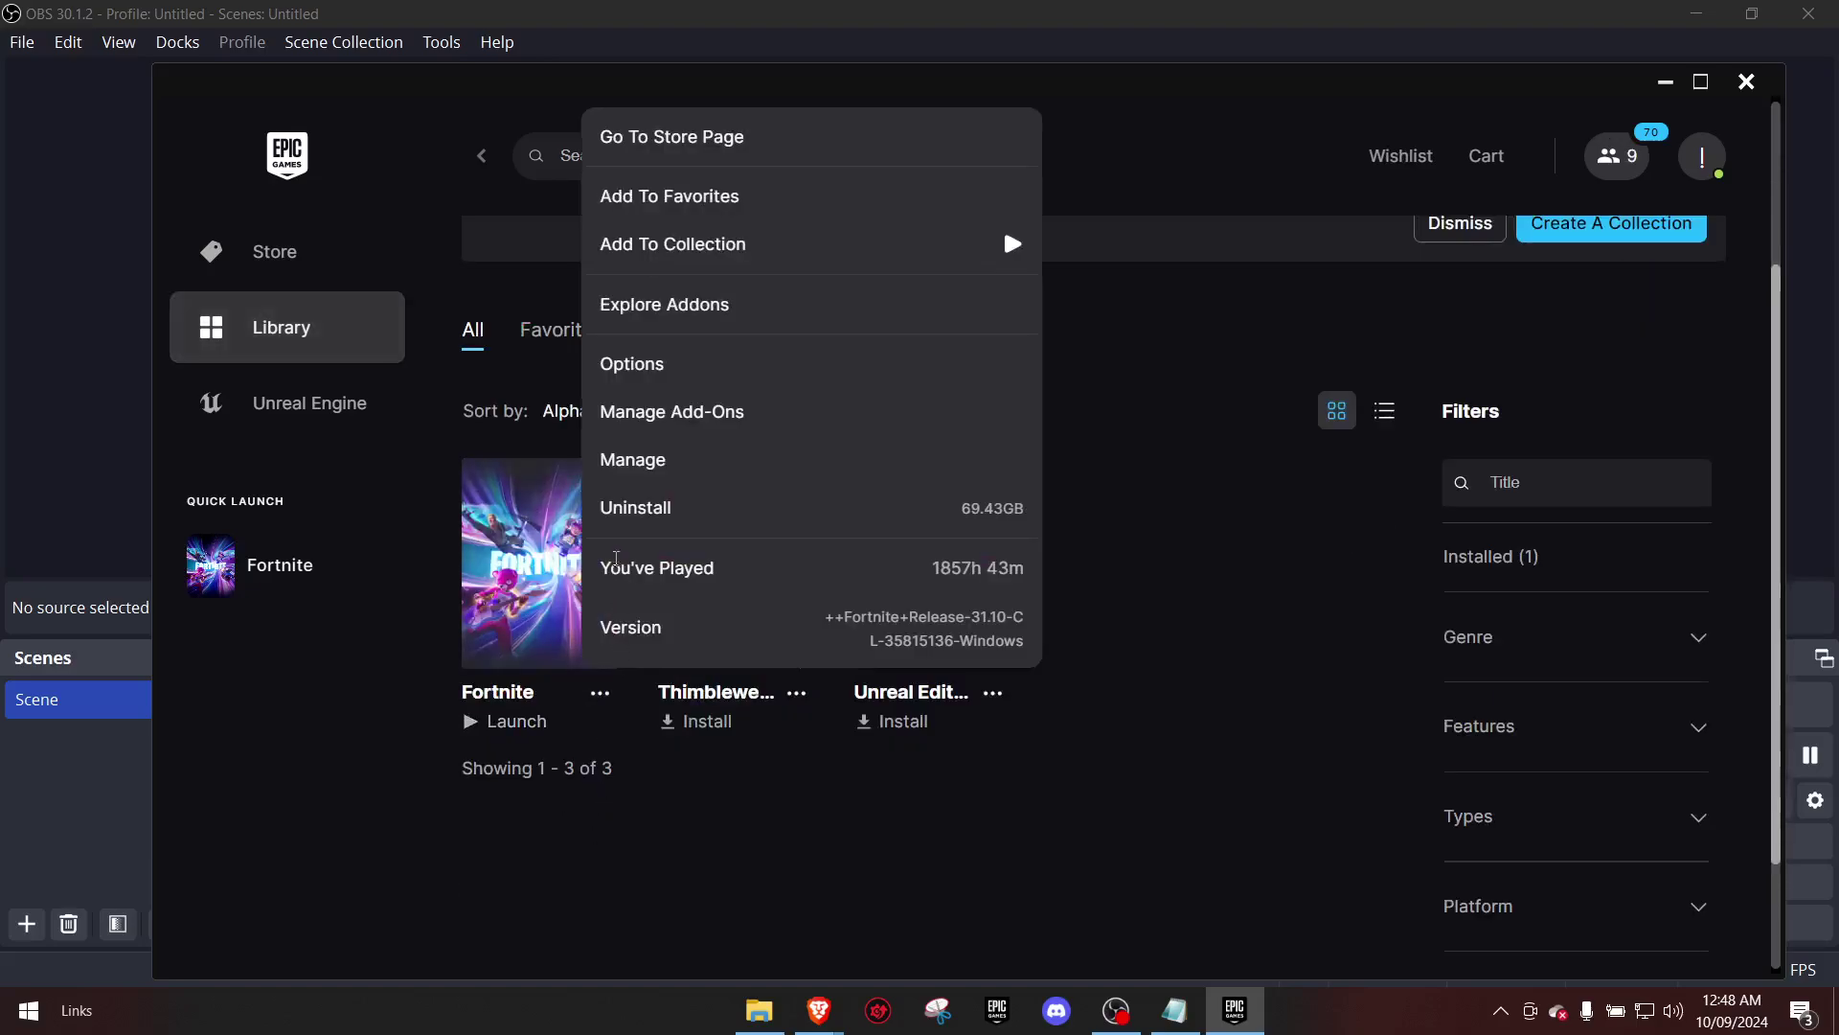
click(705, 364)
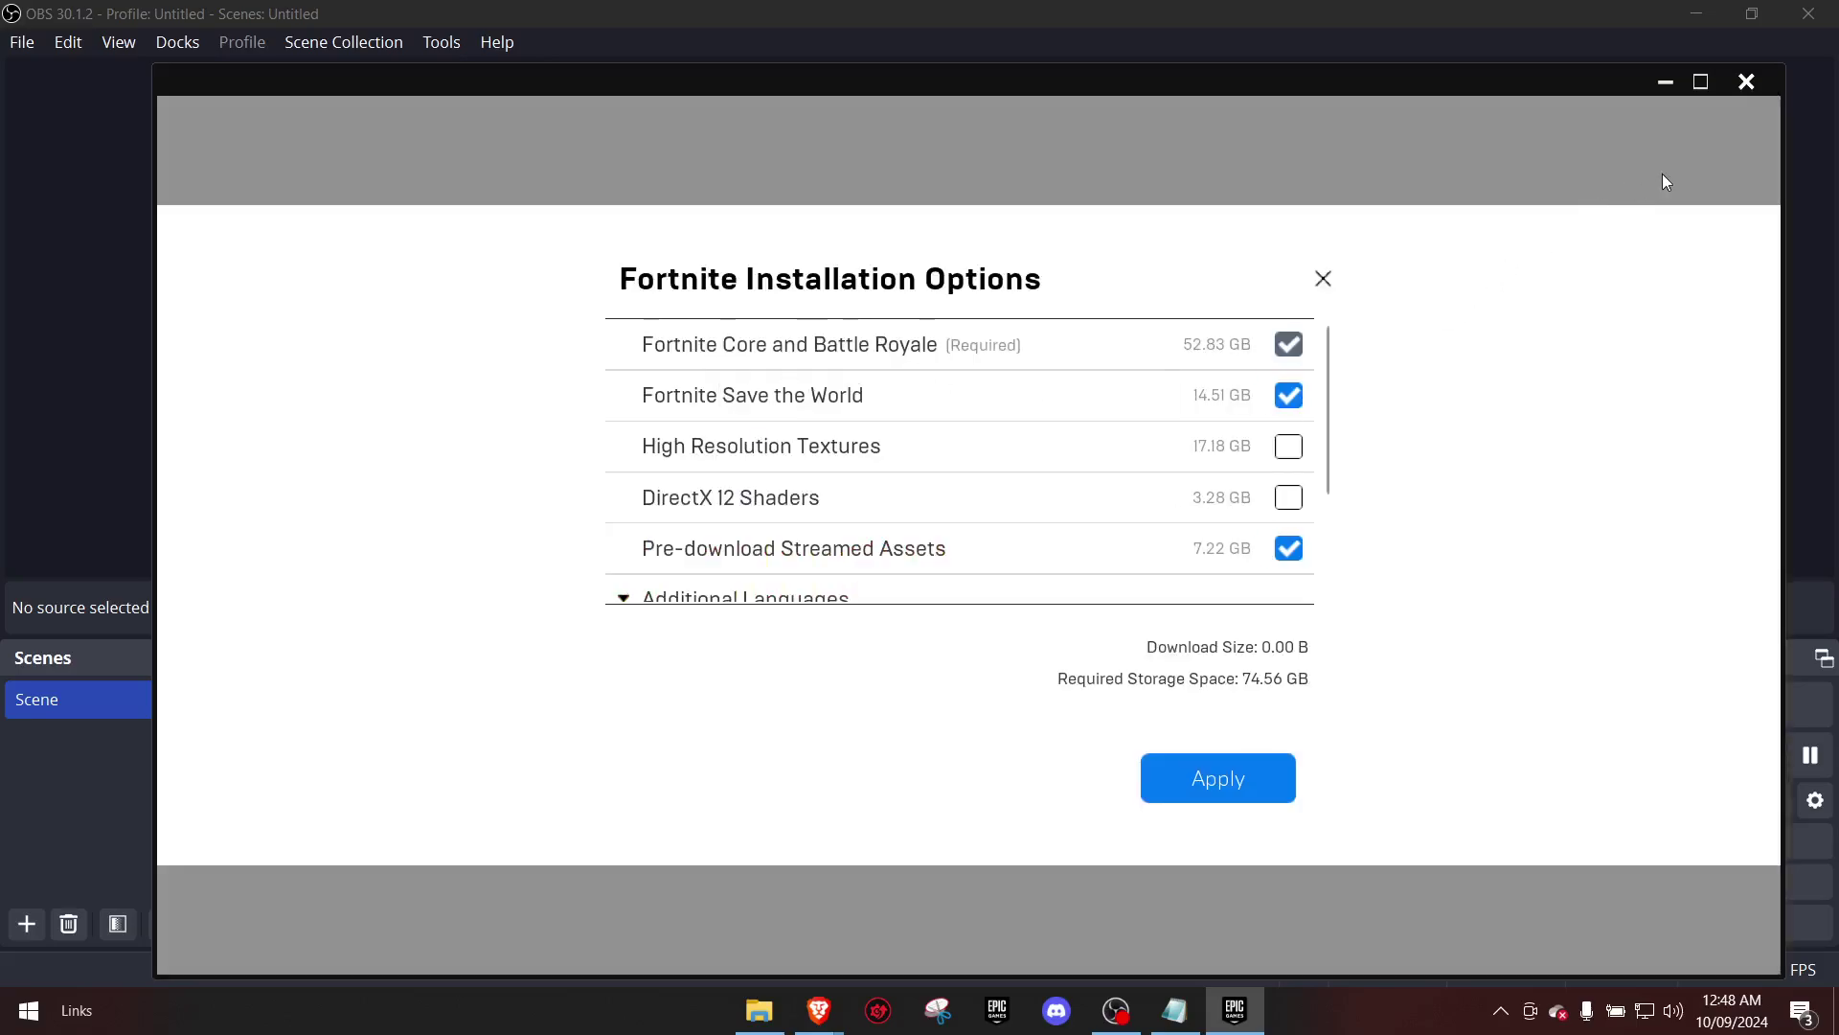
click(1324, 280)
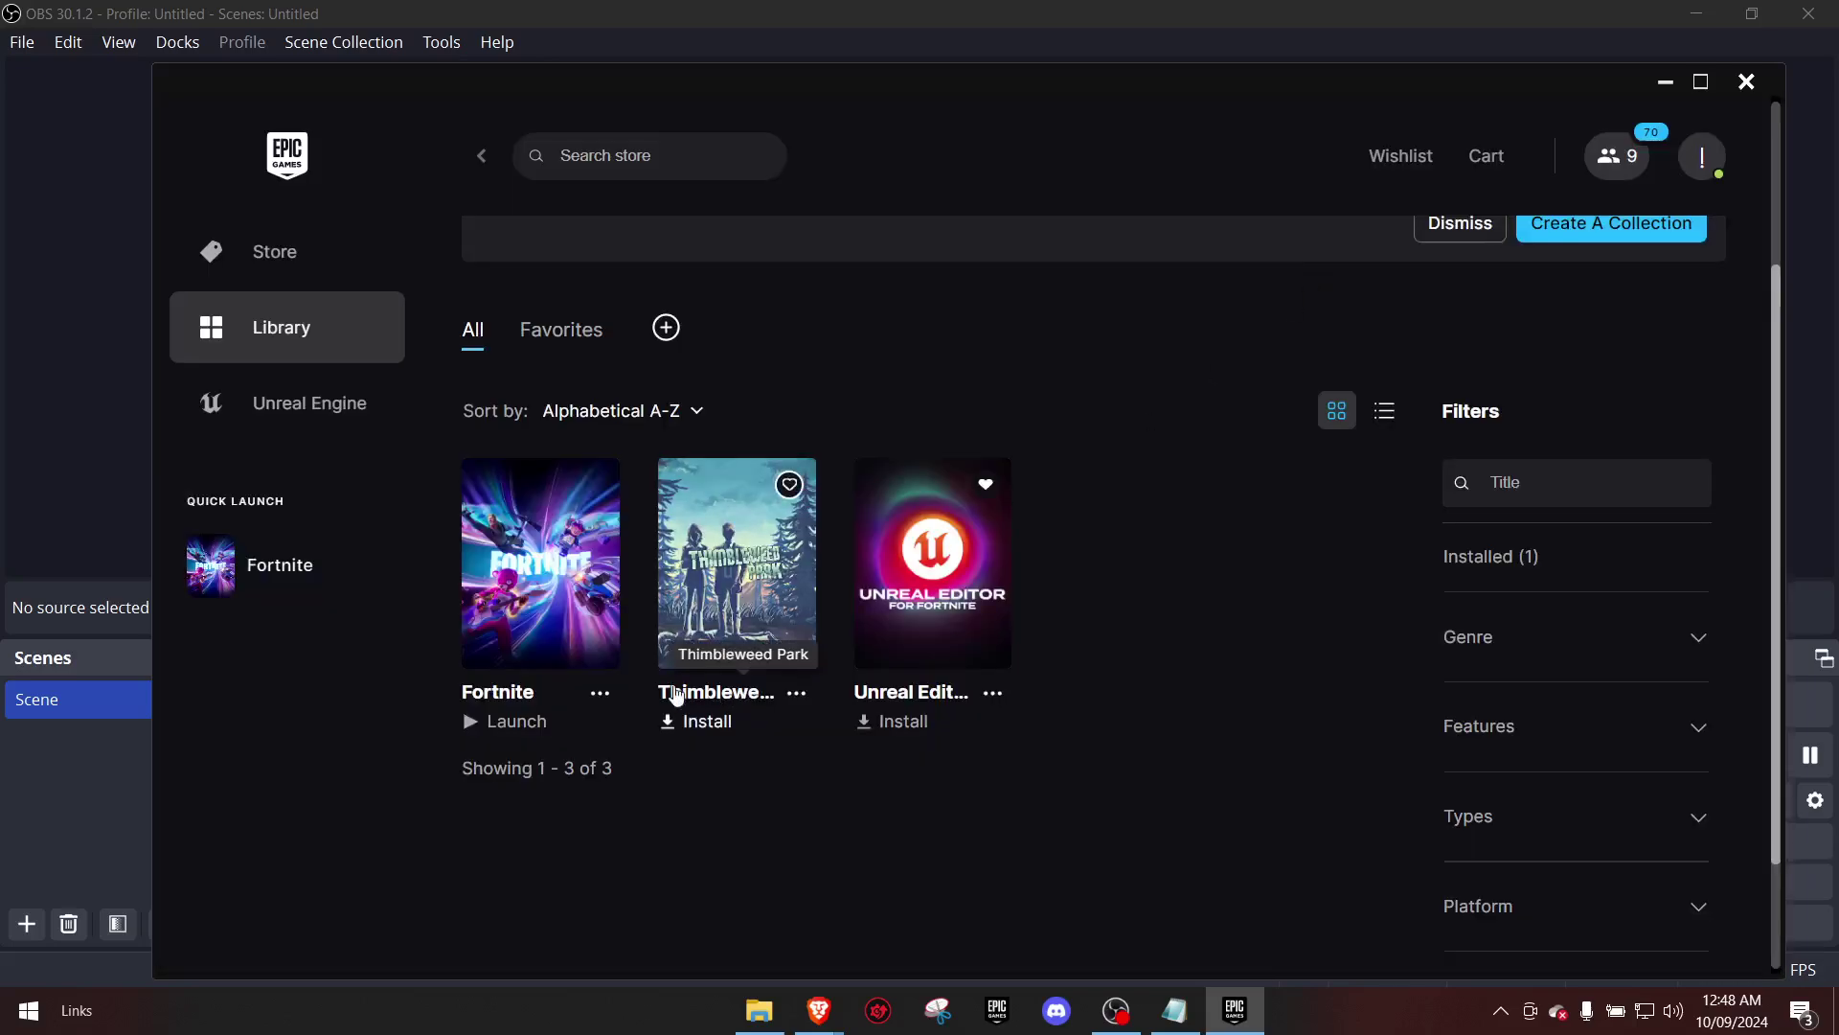
click(602, 695)
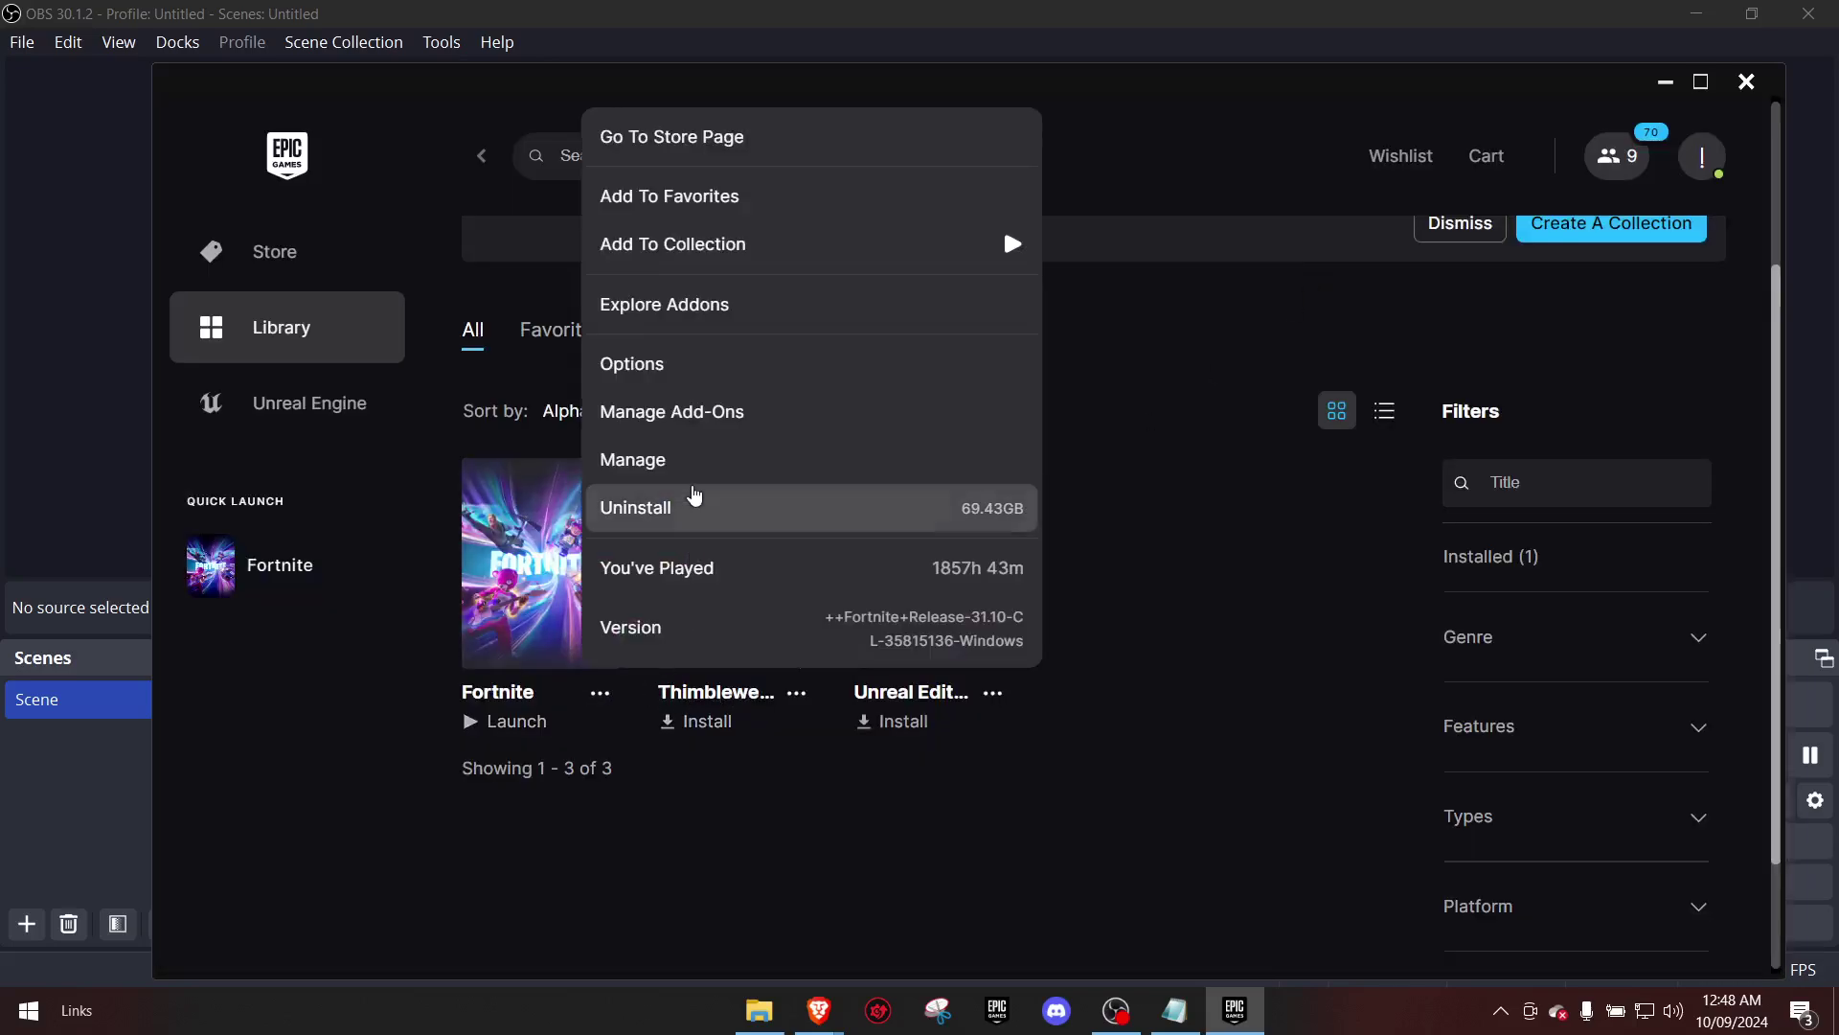
- Open Fortnite's Manage dialog to show Verify Files, then close it
click(697, 470)
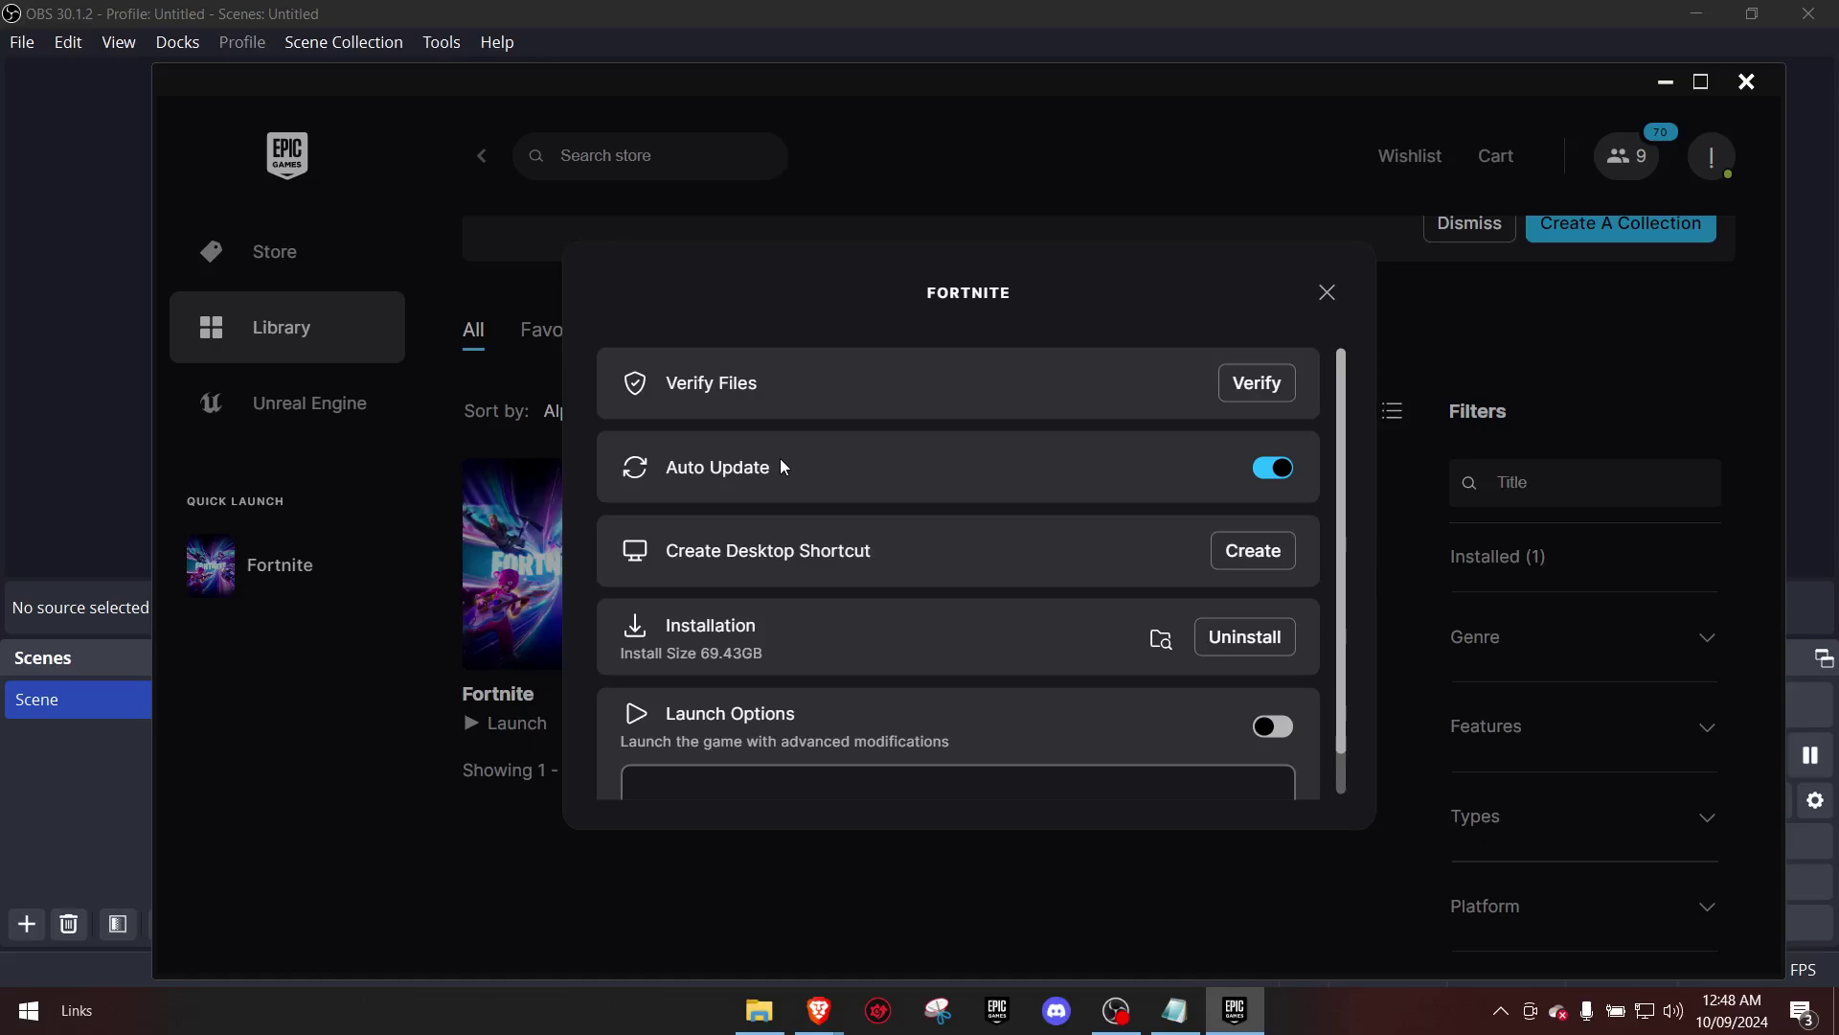
click(1330, 293)
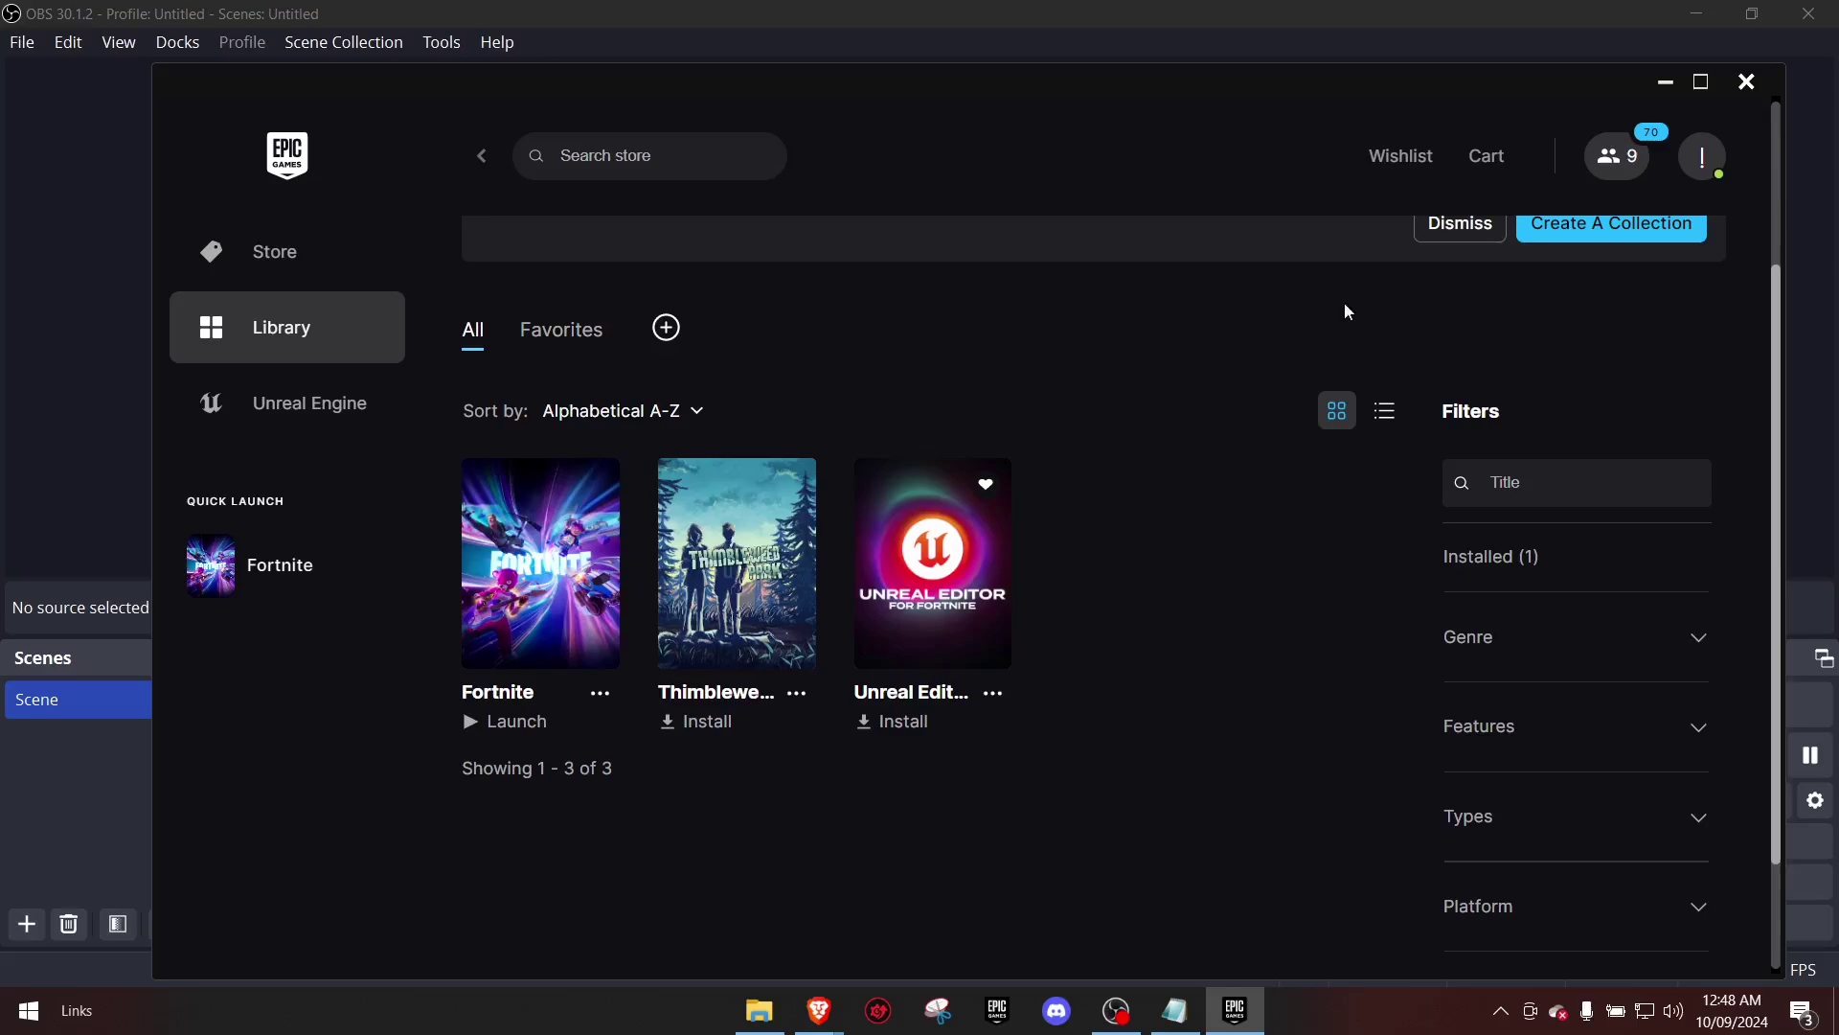
- Alt+Tab and select the OBS Studio window to bring it to the front
key(alt+Tab)
key(alt+Tab)
click(1808, 557)
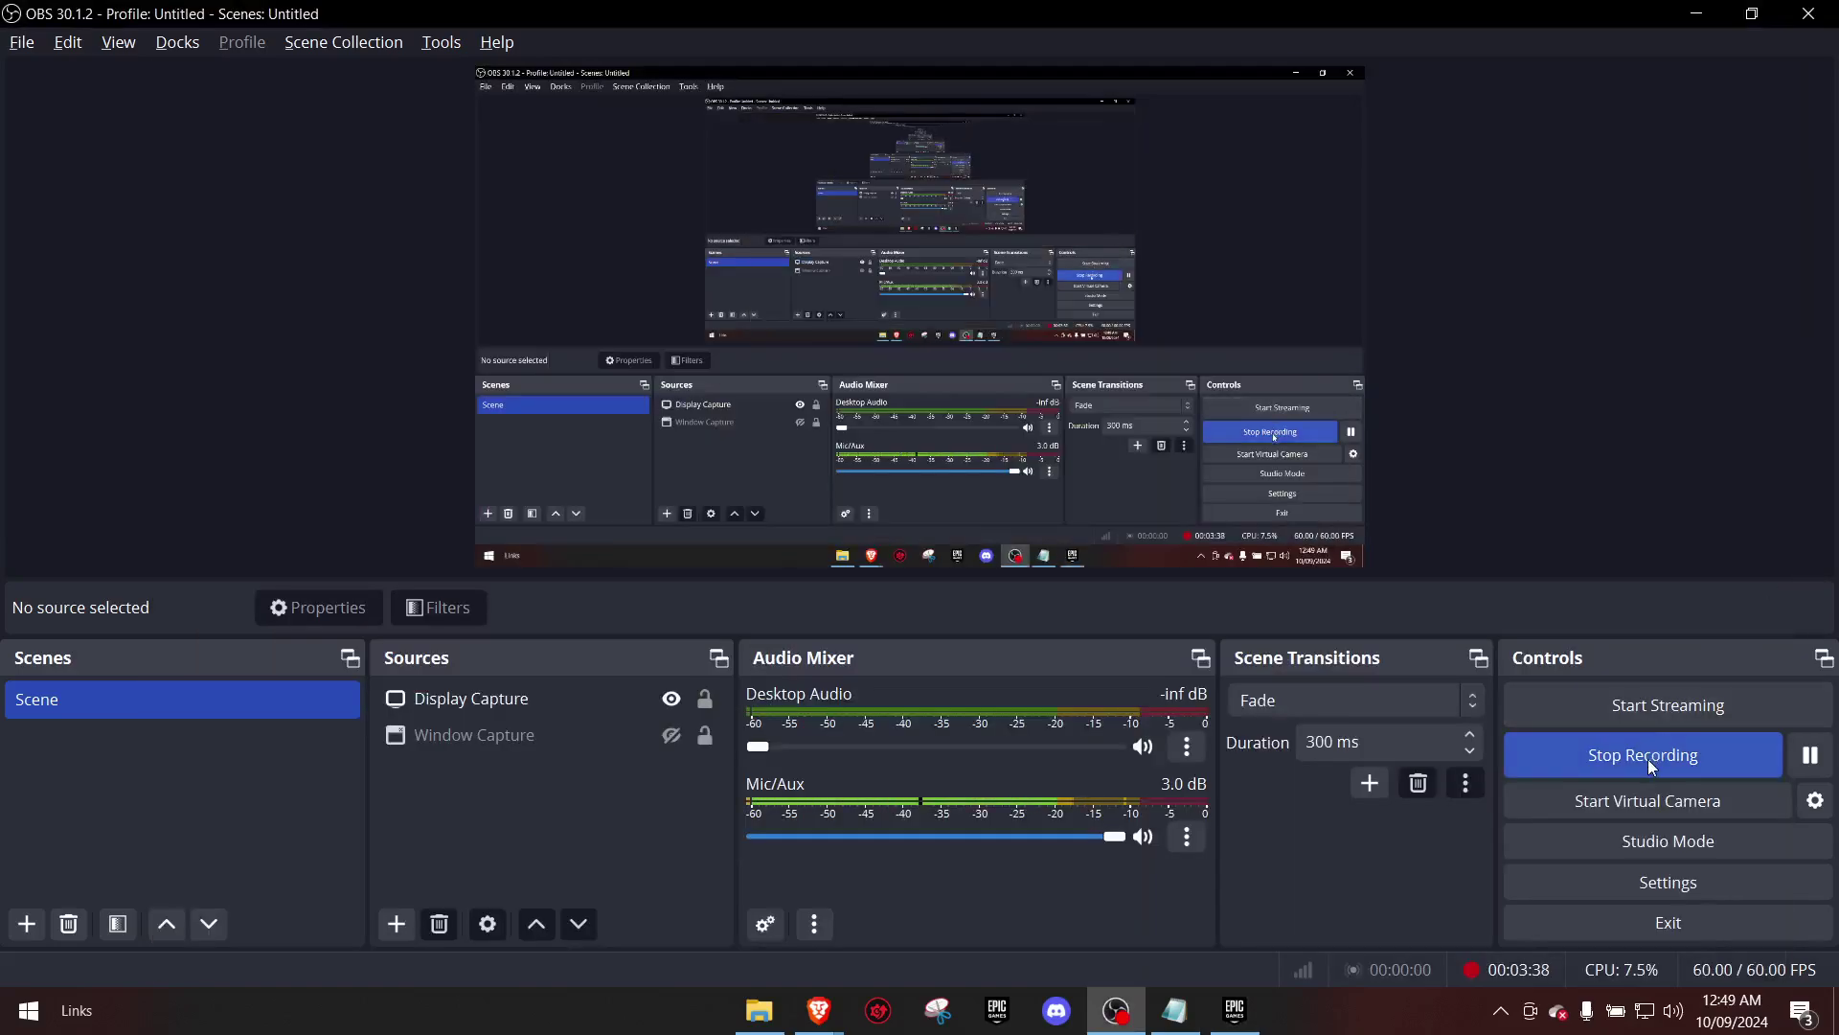